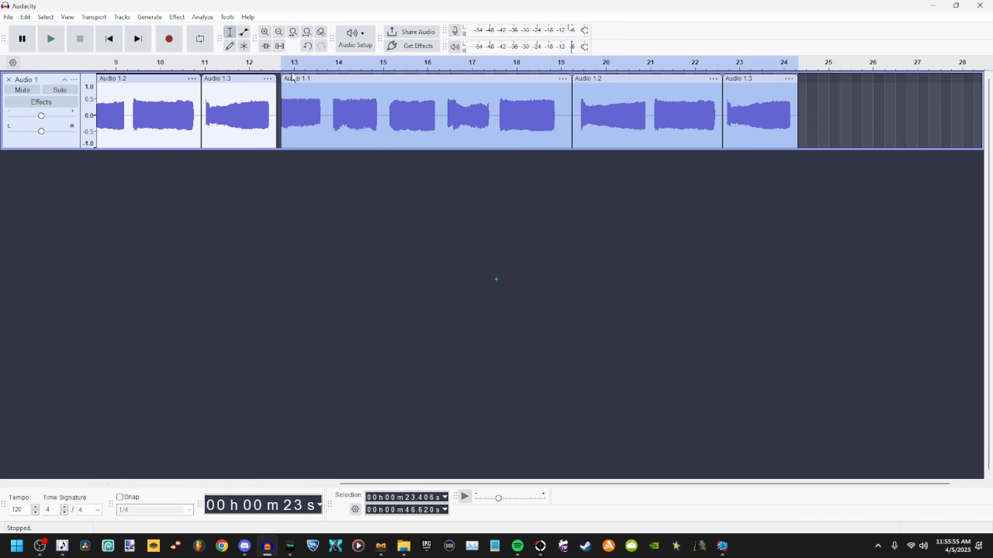
# Close the gap before the copied clips, then repeat the whole clip sequence at the end of the audio track.
pyautogui.moveTo(289, 73); pyautogui.dragTo(289, 73)
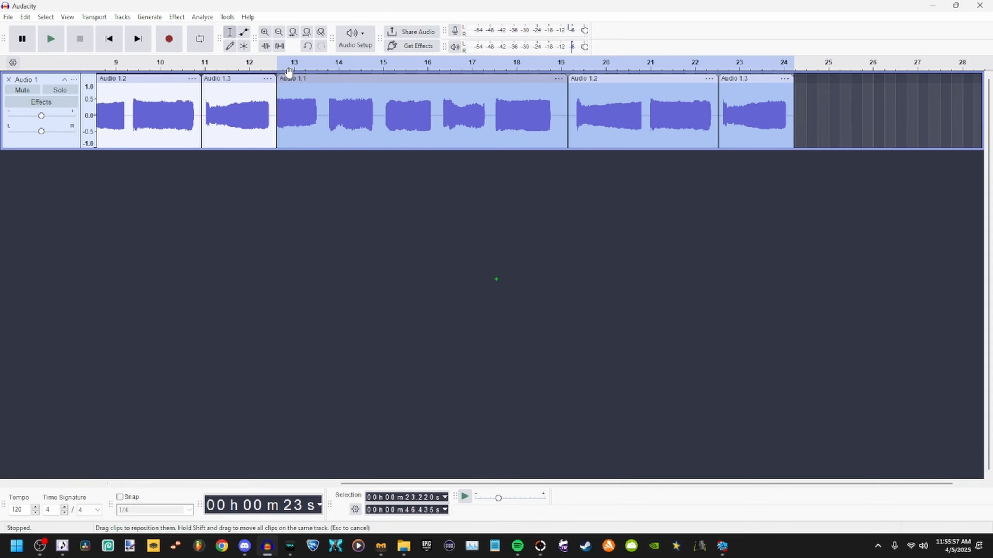
pyautogui.hotkey('ctrl', 'a')
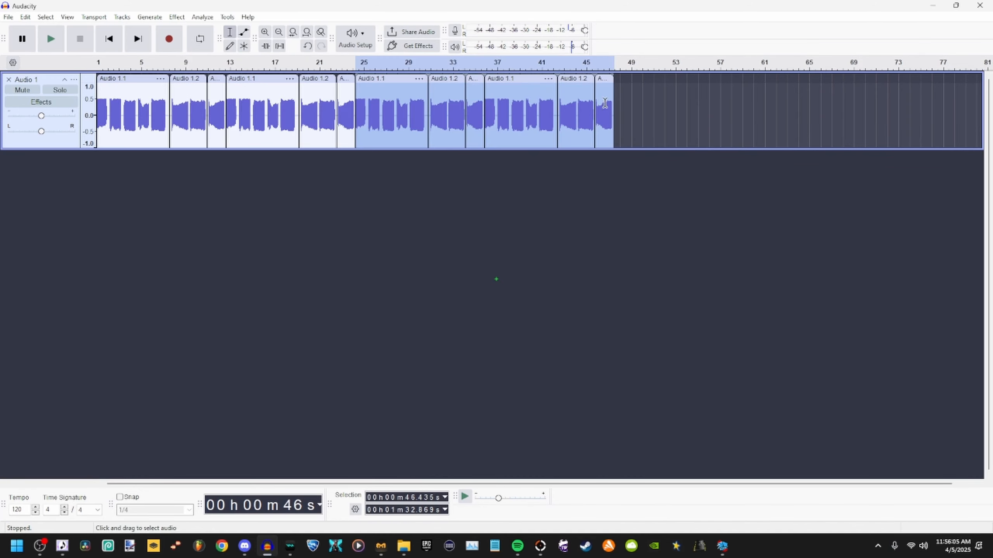
pyautogui.click(177, 17)
pyautogui.moveTo(206, 152)
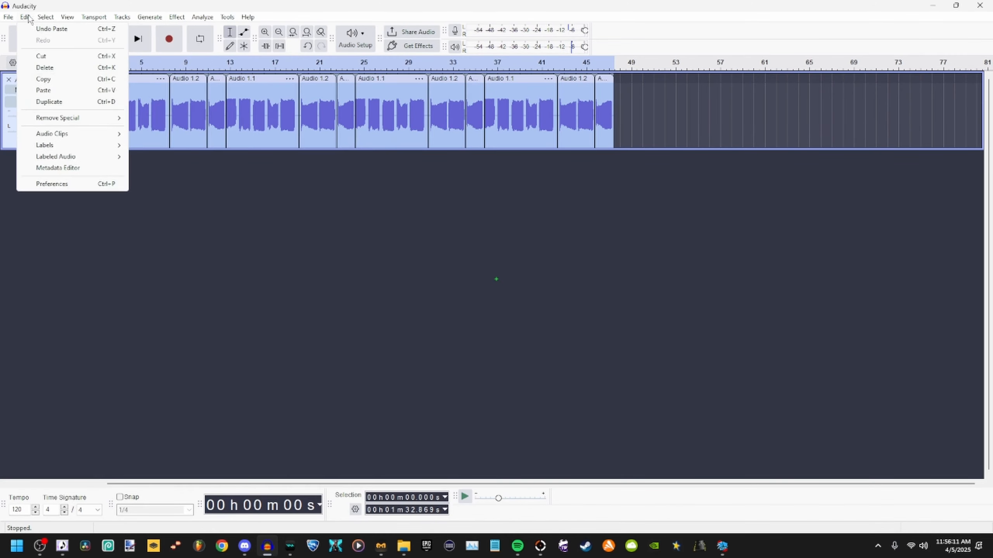
pyautogui.click(51, 102)
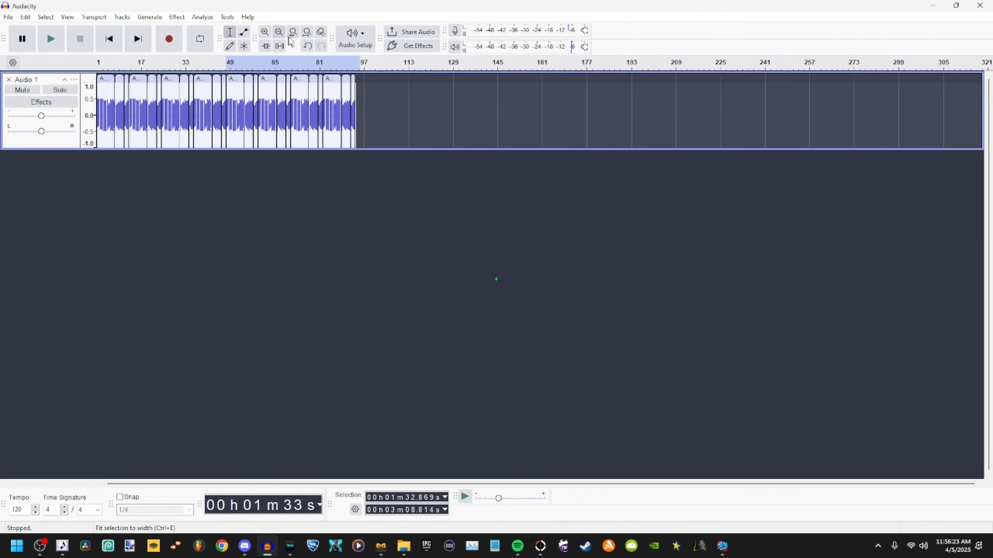
# Append another copy of the clips, ending at about 3 min 52 s, and export the audio as Dexyy April Chromatic samples.wav.
pyautogui.click(25, 17)
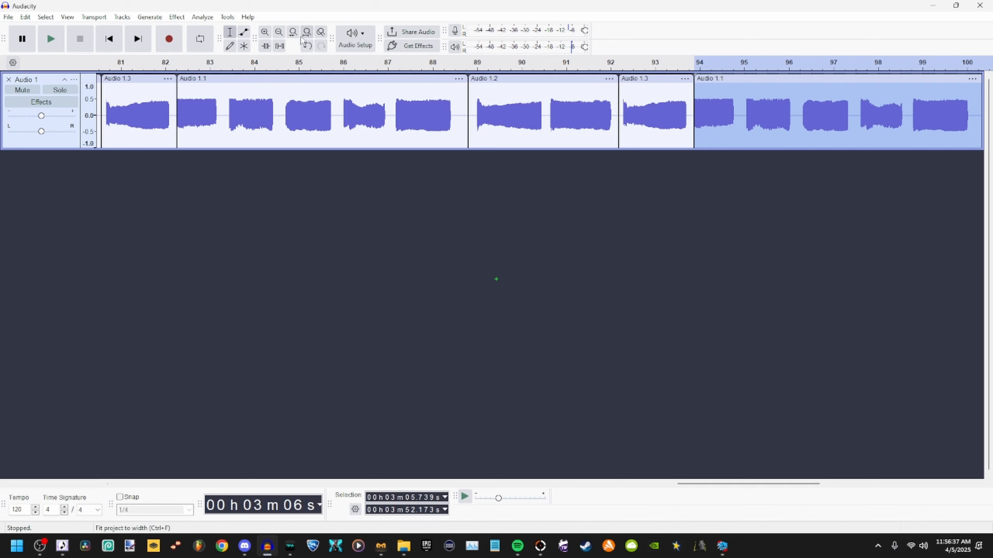
pyautogui.click(278, 34)
pyautogui.click(279, 35)
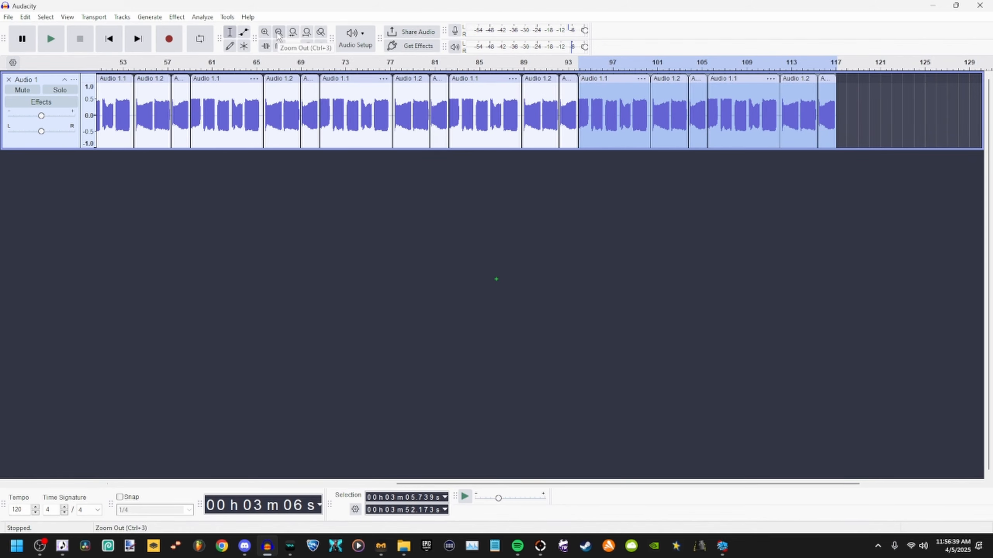
pyautogui.click(278, 34)
pyautogui.click(278, 35)
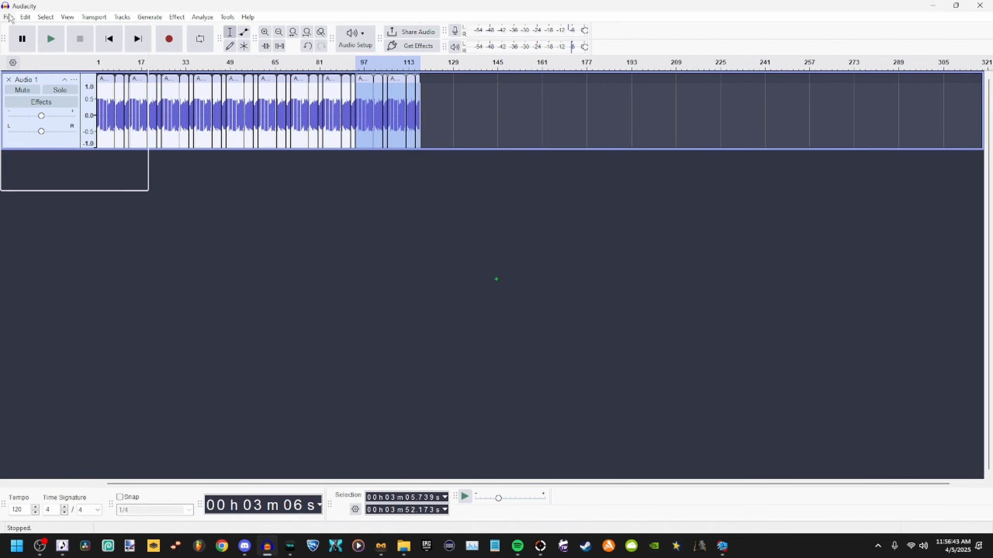
pyautogui.click(9, 17)
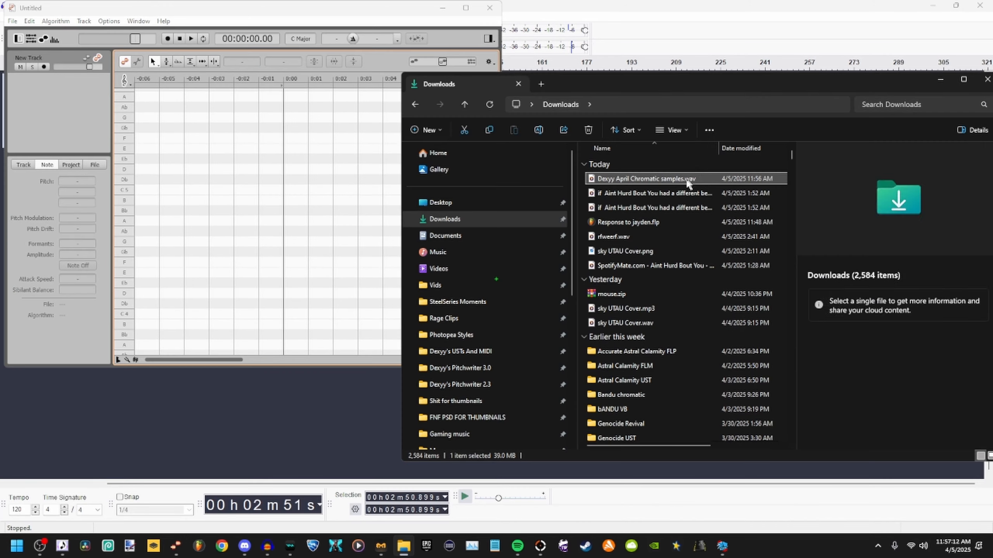
# Import Dexyy April Chromatic samples.wav into Melodyne at full window size and select all its notes.
pyautogui.moveTo(687, 183); pyautogui.dragTo(379, 273)
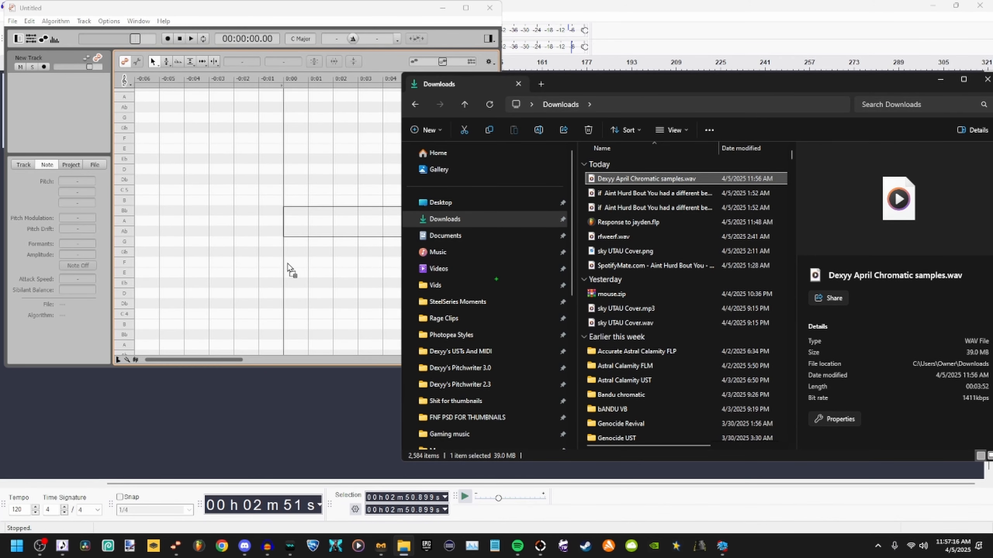
pyautogui.moveTo(290, 270); pyautogui.dragTo(291, 269)
pyautogui.doubleClick(465, 8)
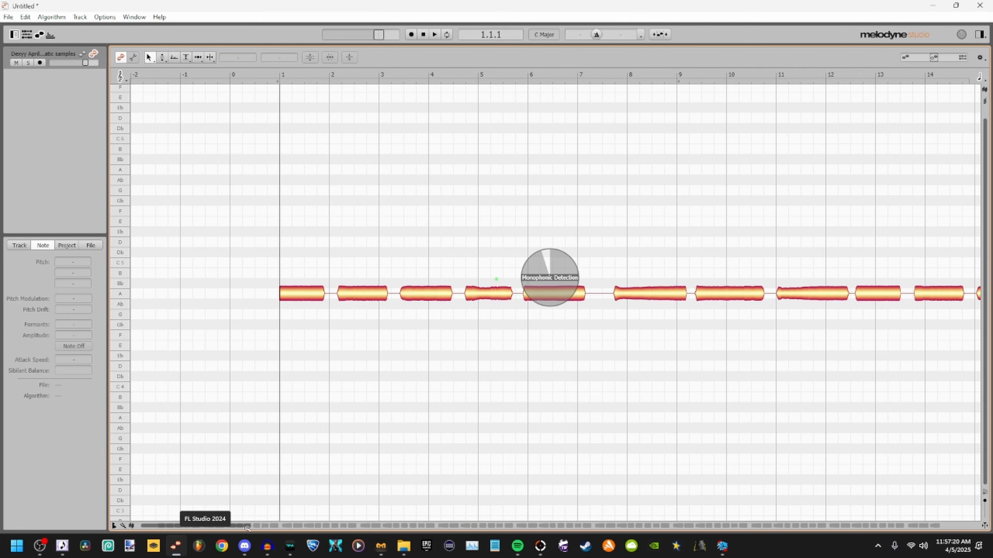
pyautogui.click(428, 395)
pyautogui.hotkey('ctrl', 'a')
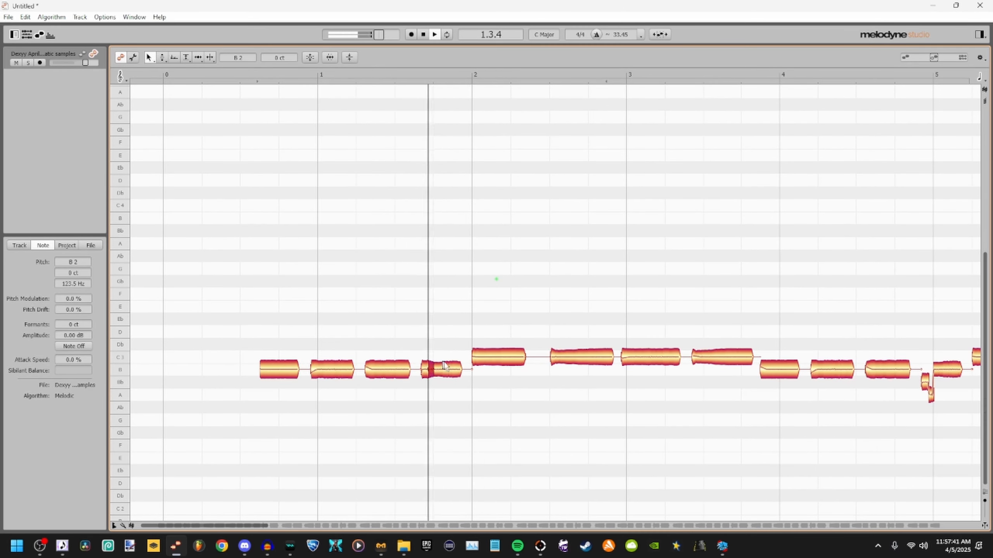
# Delete the rear fragment of the fourth note, extend the remaining part towards the fifth note, and play it back.
pyautogui.click(444, 366)
pyautogui.press('Delete')
pyautogui.moveTo(430, 369); pyautogui.dragTo(468, 369)
pyautogui.press('space')
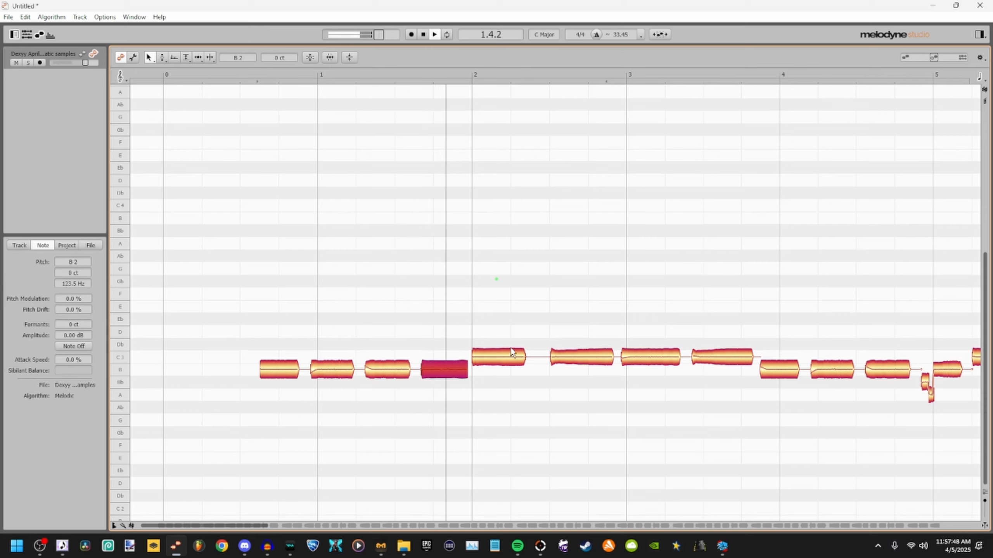
pyautogui.click(548, 332)
pyautogui.click(445, 370)
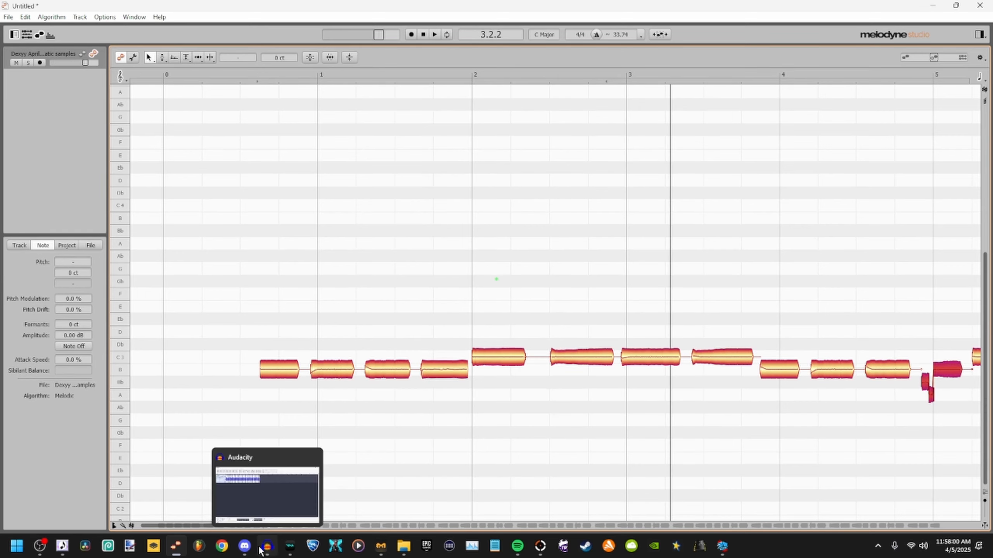
# Switch to Audacity and delete all the audio from the track to make room for a new recording.
pyautogui.click(267, 546)
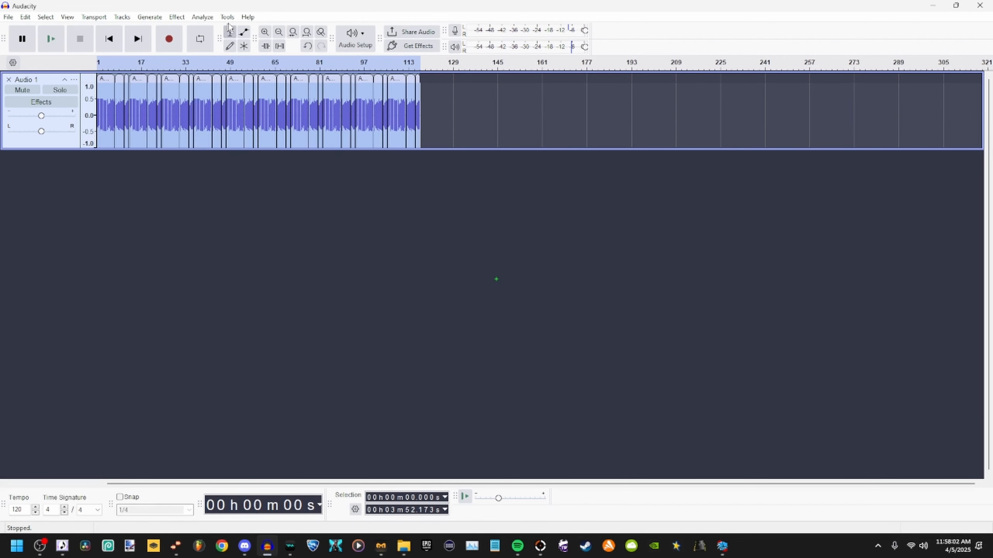
pyautogui.press('Delete')
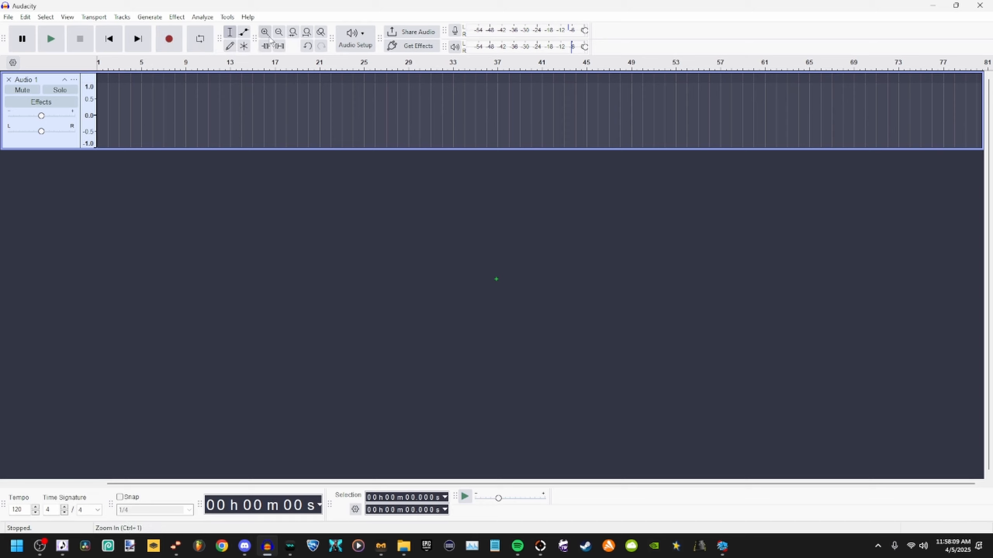
pyautogui.click(178, 38)
pyautogui.click(264, 31)
pyautogui.click(264, 31)
pyautogui.click(265, 32)
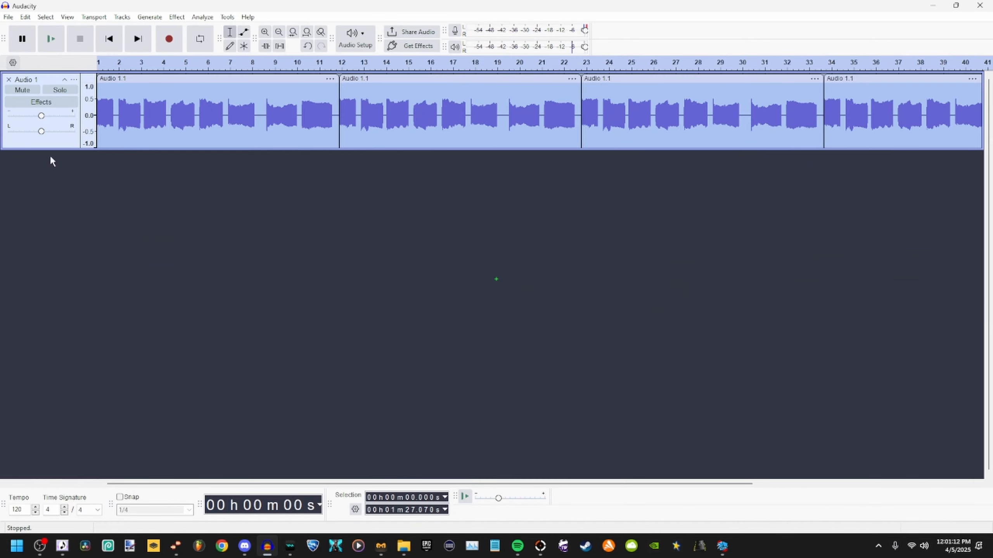
# Duplicate the track, place the duplicated clips directly after the originals on the first track, and remove the emptied second track.
pyautogui.hotkey('ctrl', 'd')
pyautogui.click(279, 32)
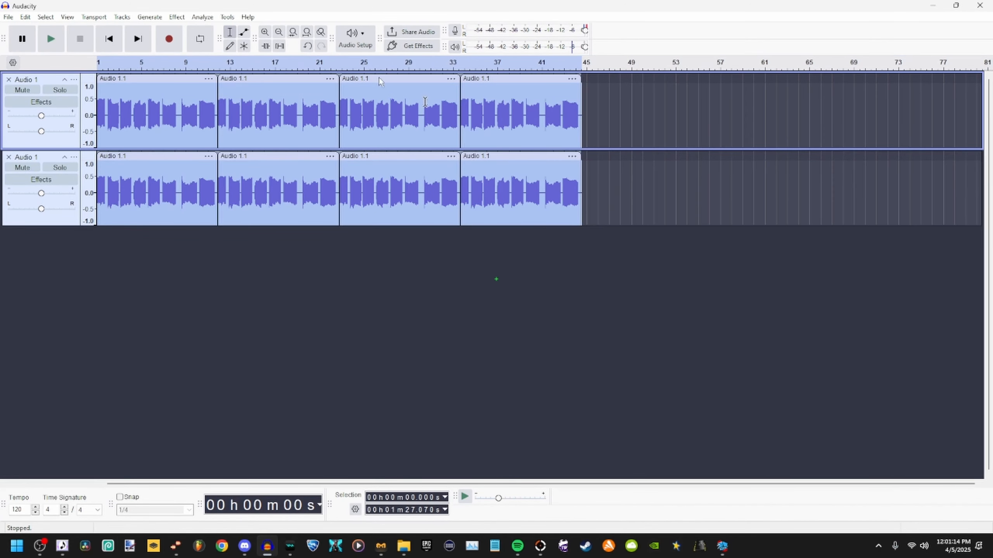
pyautogui.moveTo(609, 178); pyautogui.dragTo(593, 95)
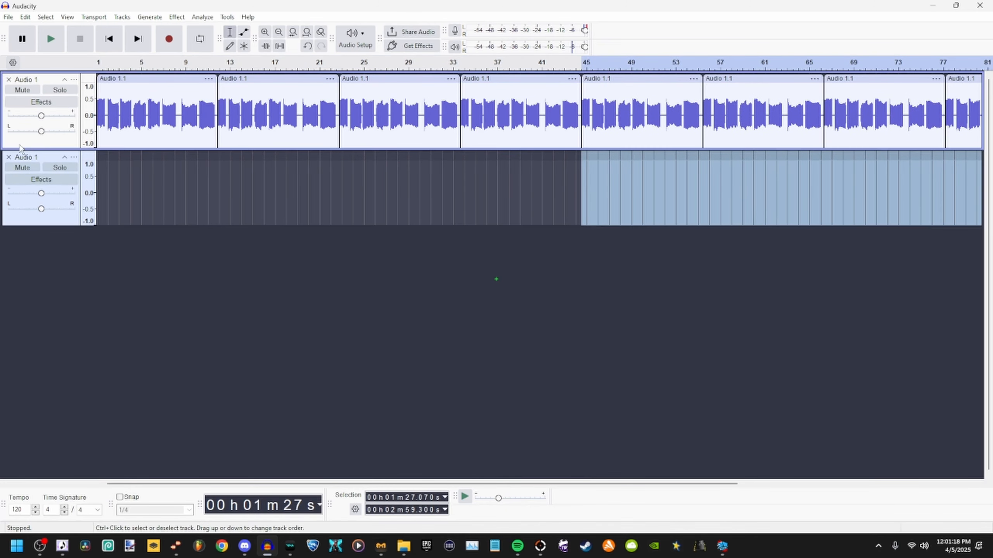
pyautogui.click(8, 156)
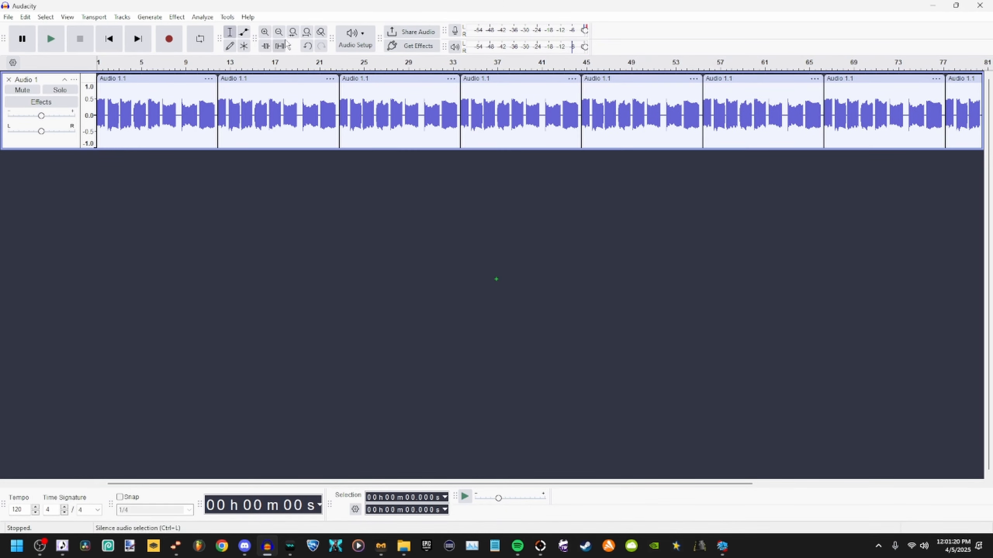
pyautogui.click(280, 33)
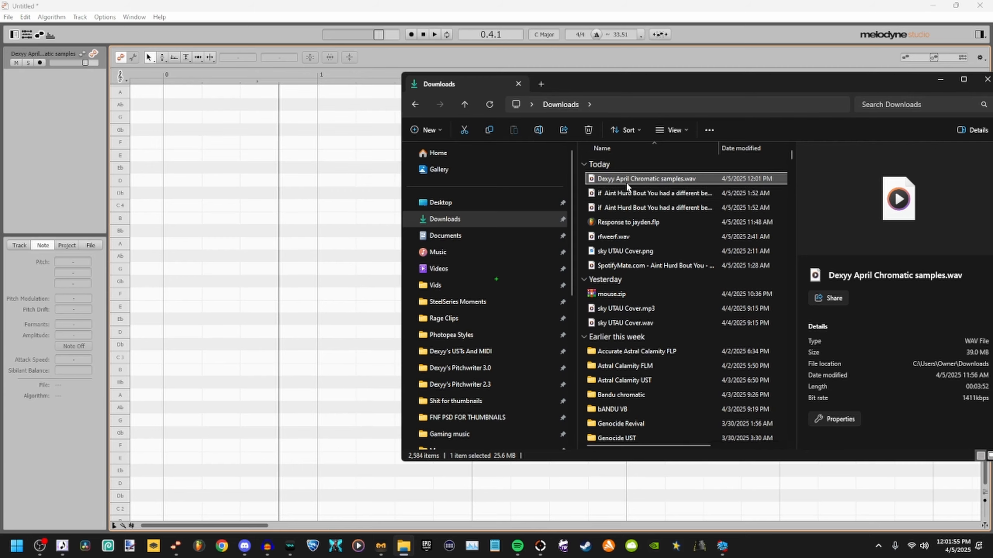
# Import the updated Dexyy April Chromatic samples.wav into Melodyne and remove the stray low segment and leftover tail of the fourth note.
pyautogui.moveTo(645, 179); pyautogui.dragTo(269, 327)
pyautogui.click(229, 332)
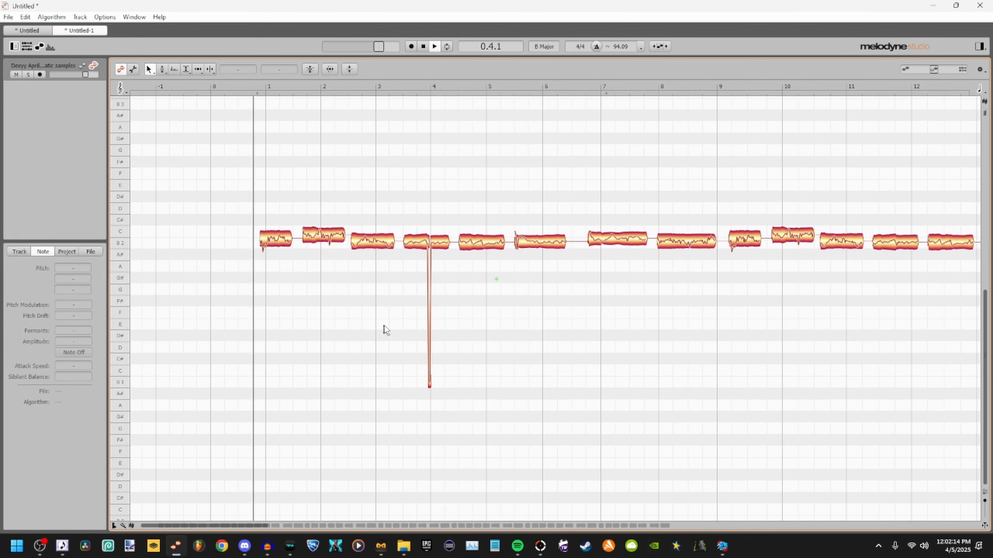
pyautogui.moveTo(447, 338); pyautogui.dragTo(406, 416)
pyautogui.press('Delete')
pyautogui.press('Delete')
pyautogui.moveTo(455, 228); pyautogui.dragTo(435, 249)
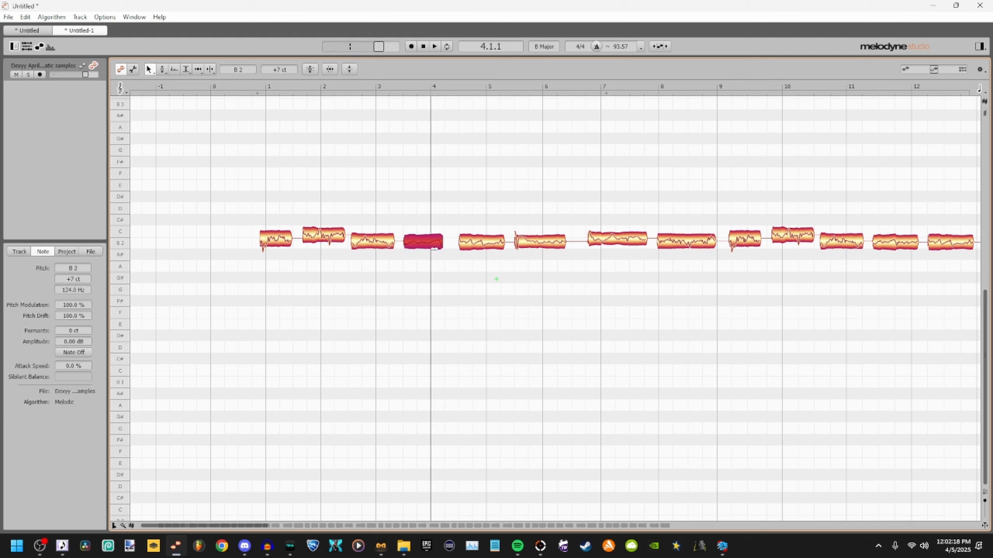
# Flatten all notes with 0% pitch modulation and snap them to B2.
pyautogui.hotkey('ctrl', 'a')
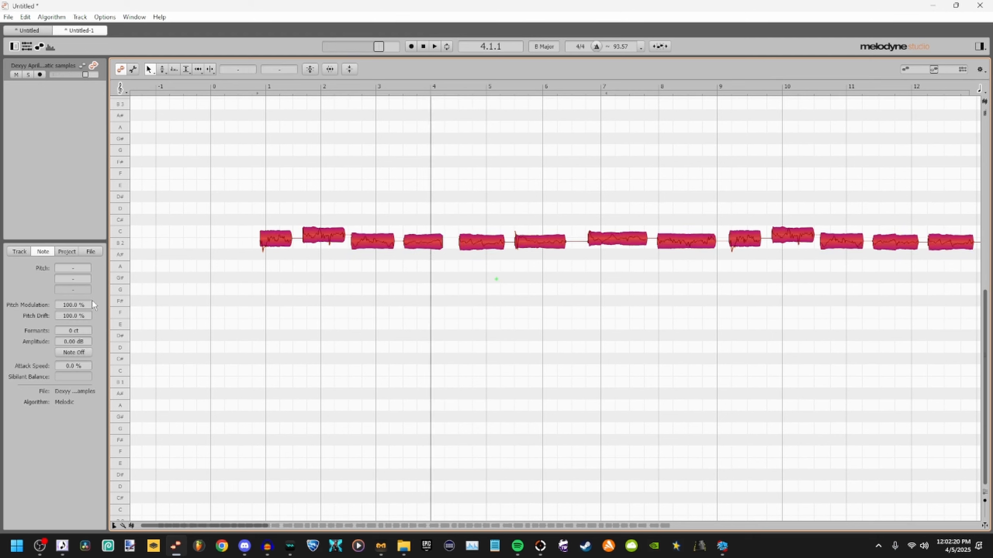
pyautogui.doubleClick(276, 238)
pyautogui.click(263, 207)
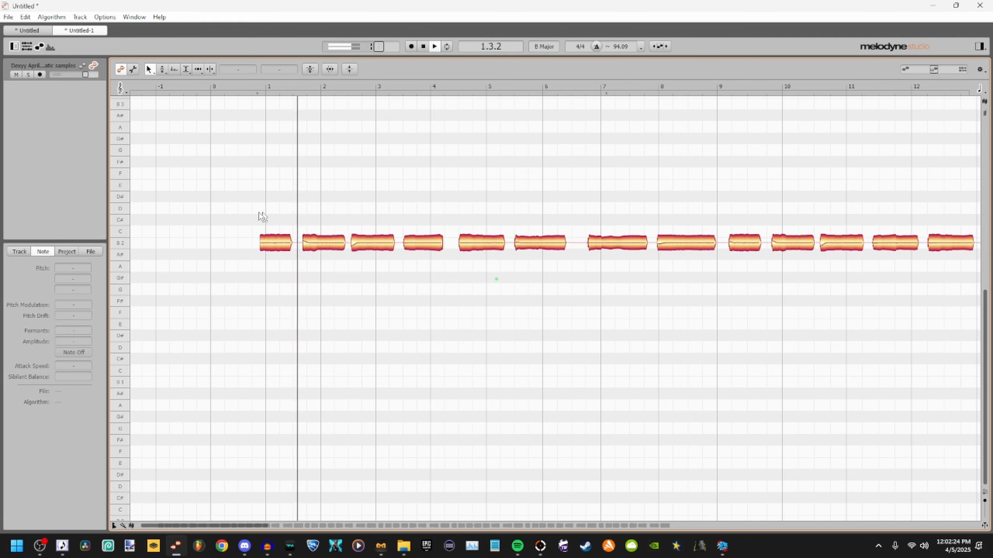
# Move the first note to A#2, the third to C3 and the fourth to C#3, and play back the rising notes.
pyautogui.click(273, 243)
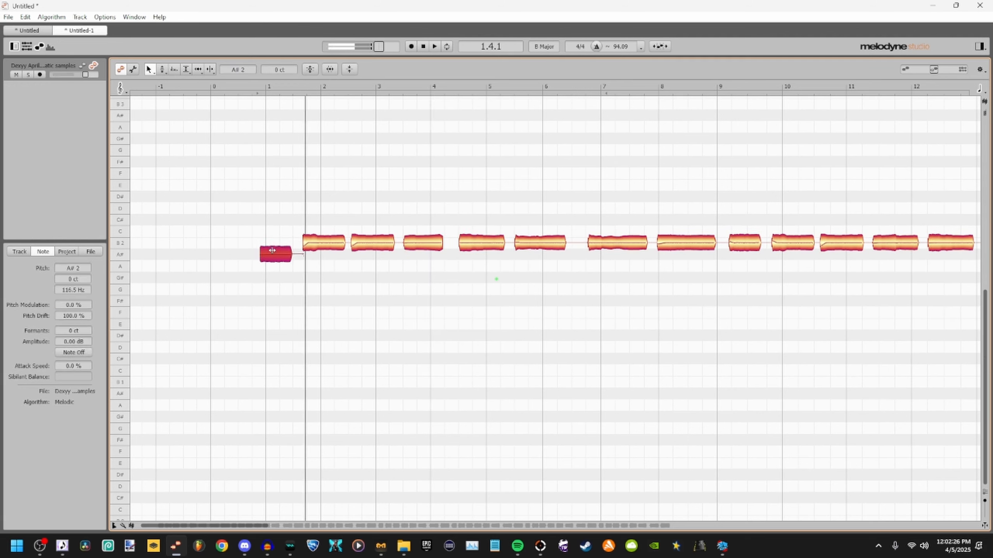
pyautogui.moveTo(370, 245); pyautogui.dragTo(377, 227)
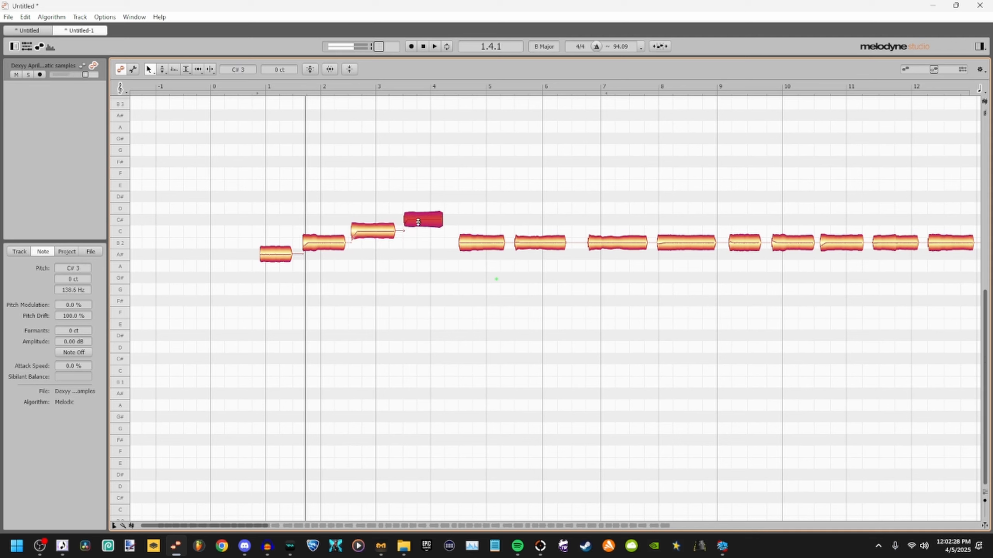
pyautogui.click(396, 220)
pyautogui.press('space')
pyautogui.click(344, 242)
pyautogui.click(286, 230)
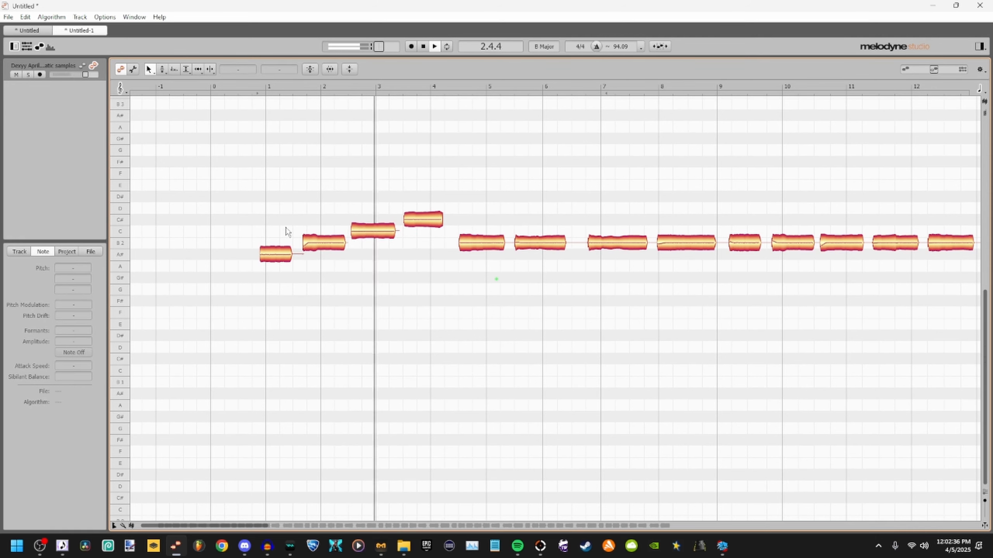
# Raise the fifth to eighth notes to D3, D#3, E3 and F3, continuing the chromatic rise.
pyautogui.click(305, 256)
pyautogui.moveTo(501, 240); pyautogui.dragTo(508, 202)
pyautogui.moveTo(562, 239); pyautogui.dragTo(564, 191)
pyautogui.moveTo(644, 239); pyautogui.dragTo(651, 180)
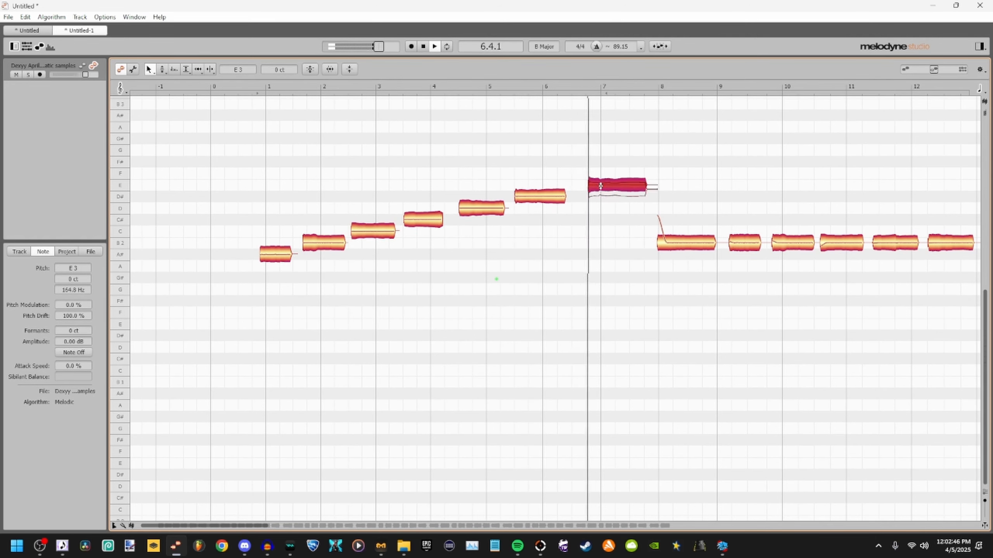
pyautogui.moveTo(710, 243); pyautogui.dragTo(728, 173)
# Transpose the first eight notes down together so the first note sits on C2, and play them back.
pyautogui.press('space')
pyautogui.moveTo(676, 150); pyautogui.dragTo(265, 371)
pyautogui.press('space')
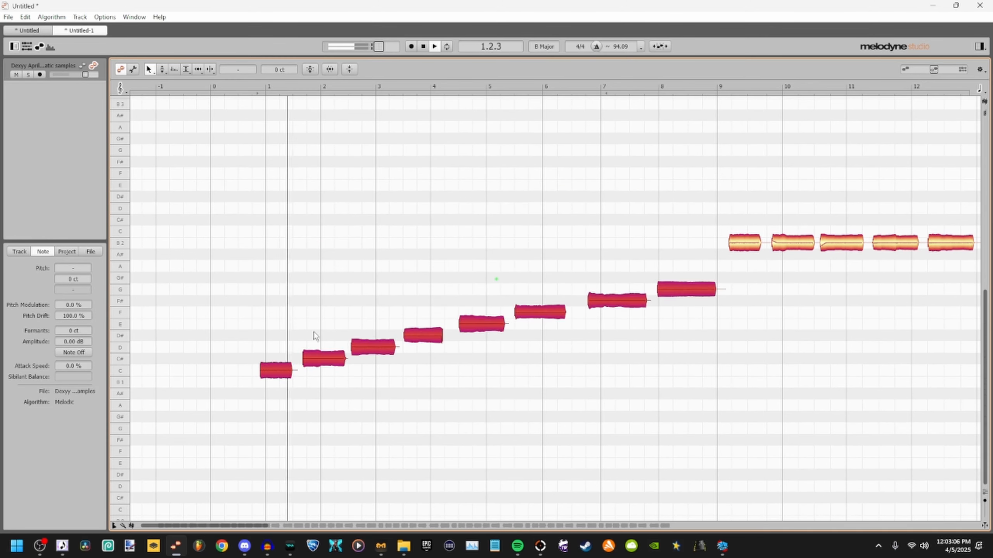
# Set the ninth to eleventh notes to G#2, A2 and A#2, and the thirteenth and fourteenth to C3 and C#3.
pyautogui.moveTo(250, 243); pyautogui.dragTo(258, 277)
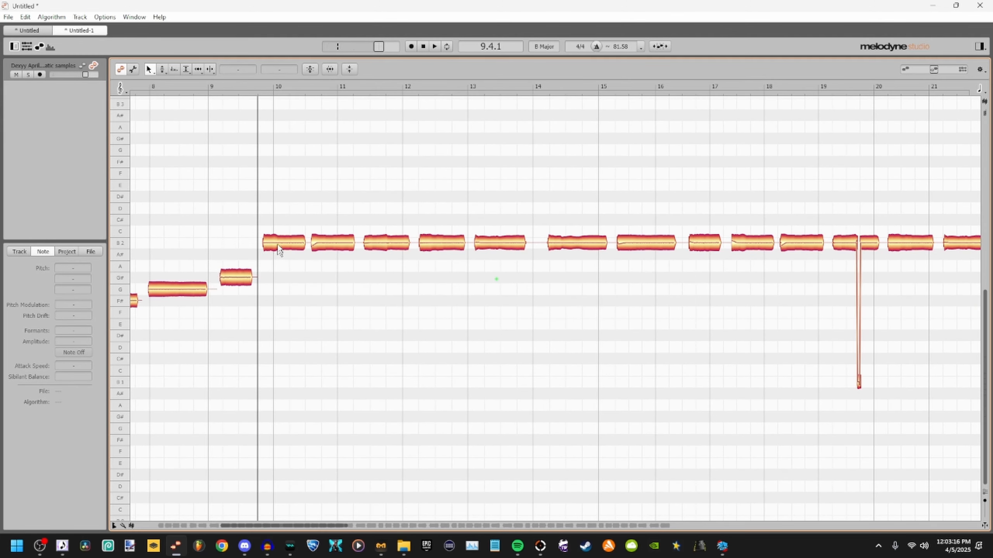
pyautogui.moveTo(273, 244); pyautogui.dragTo(332, 254)
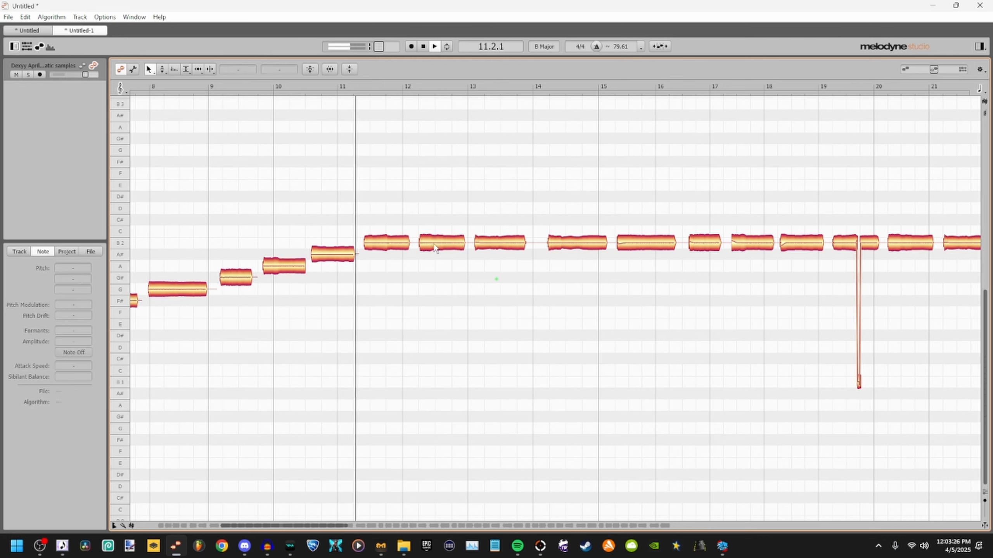
pyautogui.moveTo(442, 243); pyautogui.dragTo(442, 230)
pyautogui.moveTo(492, 243); pyautogui.dragTo(492, 218)
pyautogui.click(532, 221)
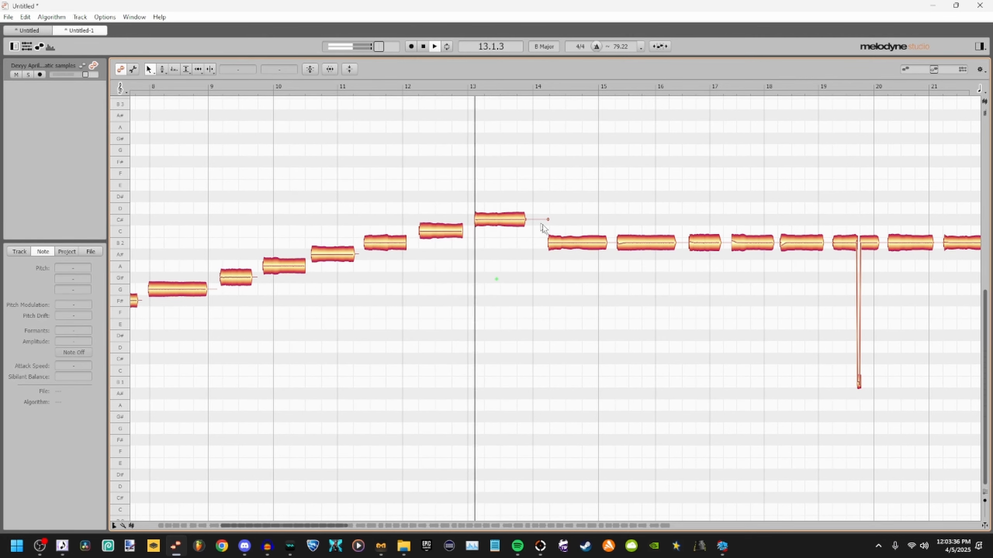
# Raise the fifteenth to eighteenth notes to D3, D#3, E3 and F3, and remove the pitch slides between them.
pyautogui.moveTo(564, 246); pyautogui.dragTo(565, 210)
pyautogui.moveTo(645, 242); pyautogui.dragTo(645, 195)
pyautogui.moveTo(703, 242); pyautogui.dragTo(703, 196)
pyautogui.moveTo(750, 239); pyautogui.dragTo(749, 190)
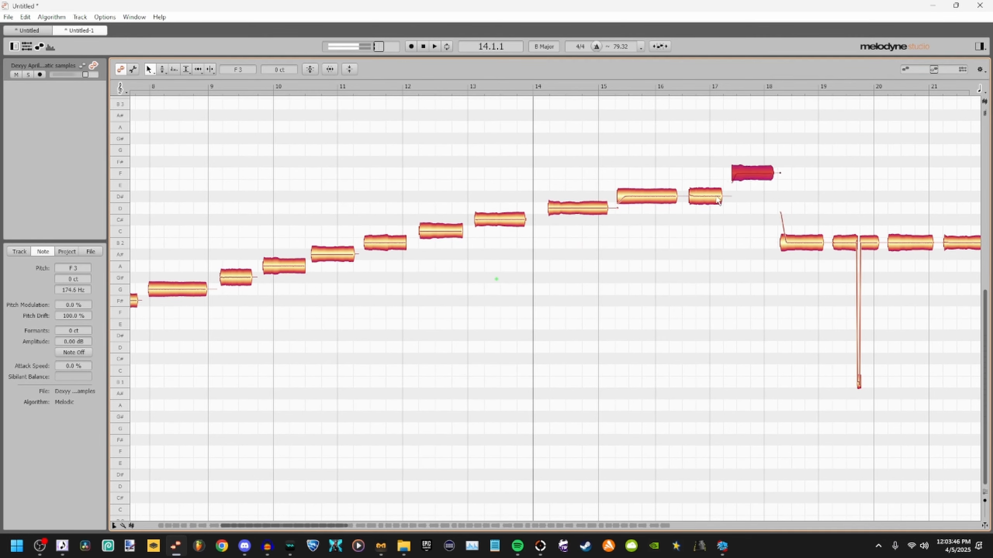
pyautogui.doubleClick(587, 208)
pyautogui.doubleClick(602, 205)
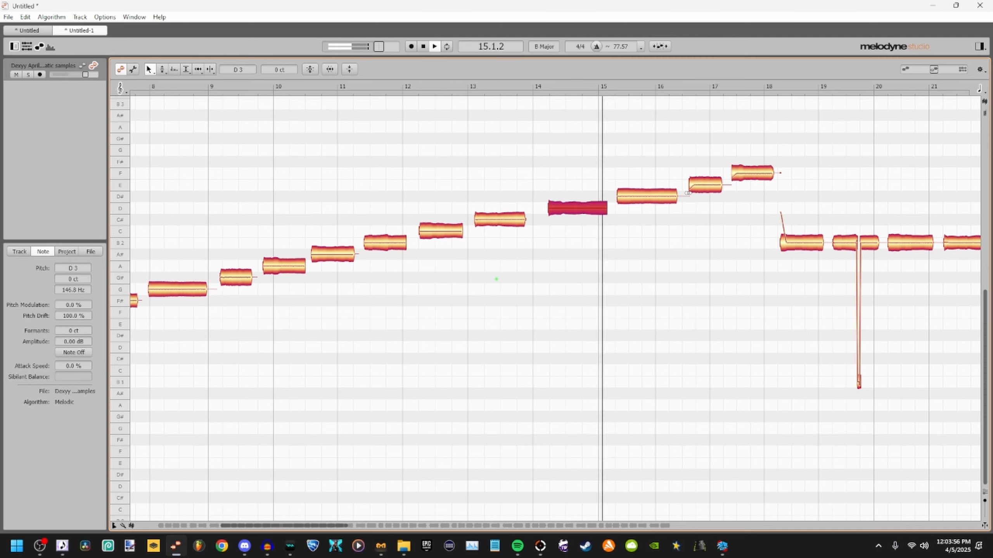
pyautogui.doubleClick(675, 195)
pyautogui.doubleClick(713, 186)
pyautogui.click(296, 202)
pyautogui.moveTo(221, 526); pyautogui.dragTo(142, 525)
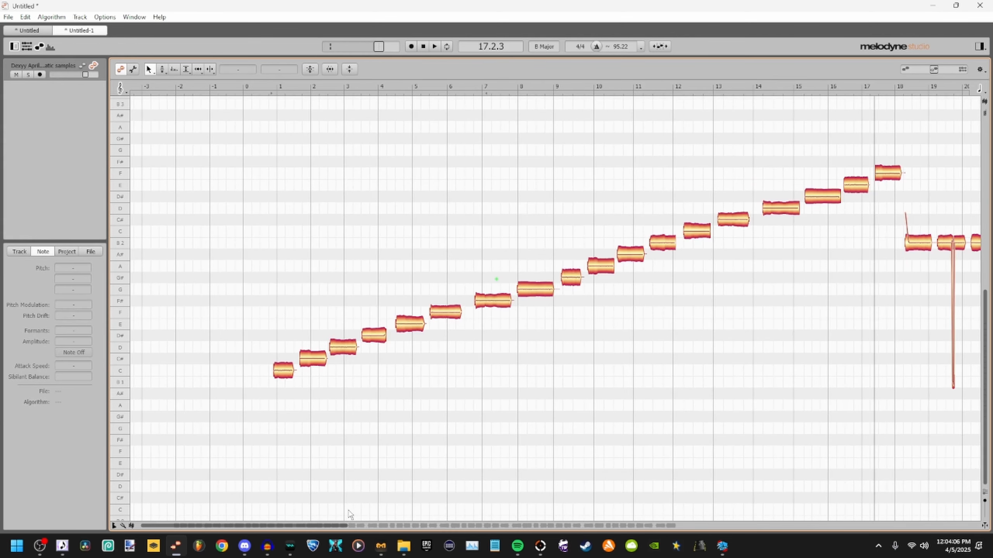
pyautogui.moveTo(347, 525); pyautogui.dragTo(911, 525)
pyautogui.moveTo(792, 237); pyautogui.dragTo(344, 248)
pyautogui.moveTo(347, 243); pyautogui.dragTo(348, 162)
pyautogui.click(356, 385)
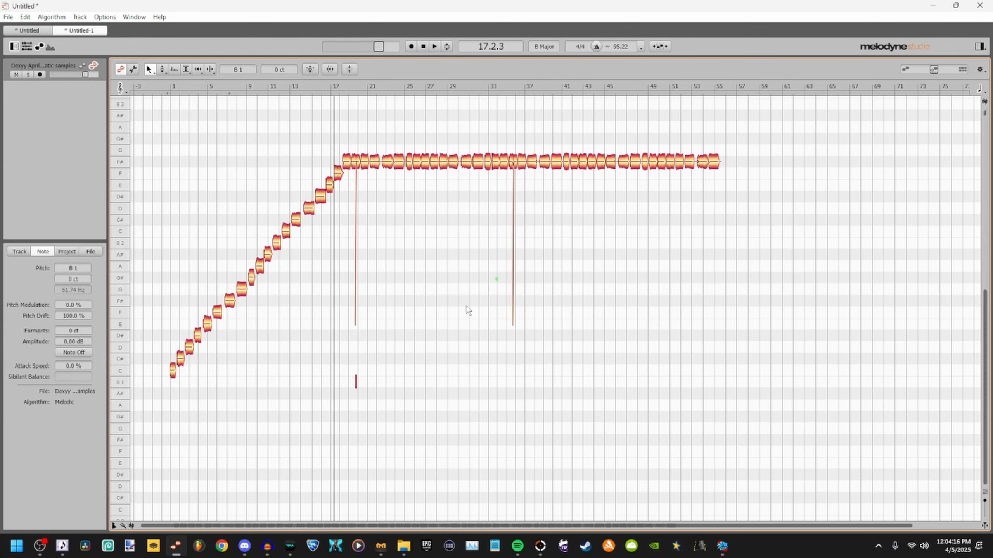
pyautogui.hotkey('ctrl', 'z')
# Raise all remaining notes after the F3 note together to F#3, moving their stray low-pitched fragments along with them.
pyautogui.moveTo(332, 436); pyautogui.dragTo(751, 195)
pyautogui.moveTo(364, 242); pyautogui.dragTo(365, 162)
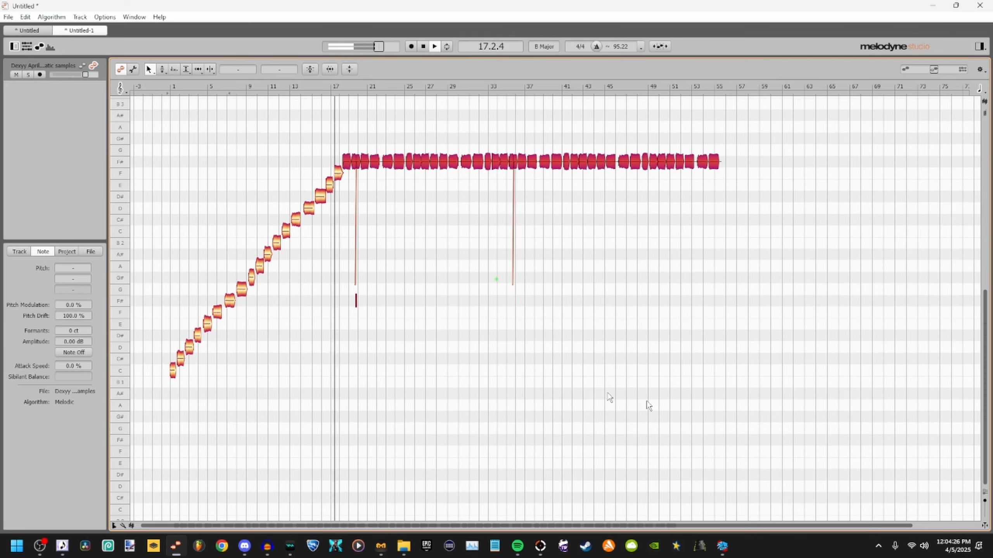
pyautogui.moveTo(911, 526); pyautogui.dragTo(441, 498)
pyautogui.moveTo(391, 526); pyautogui.dragTo(504, 525)
pyautogui.click(359, 172)
pyautogui.moveTo(256, 525); pyautogui.dragTo(389, 526)
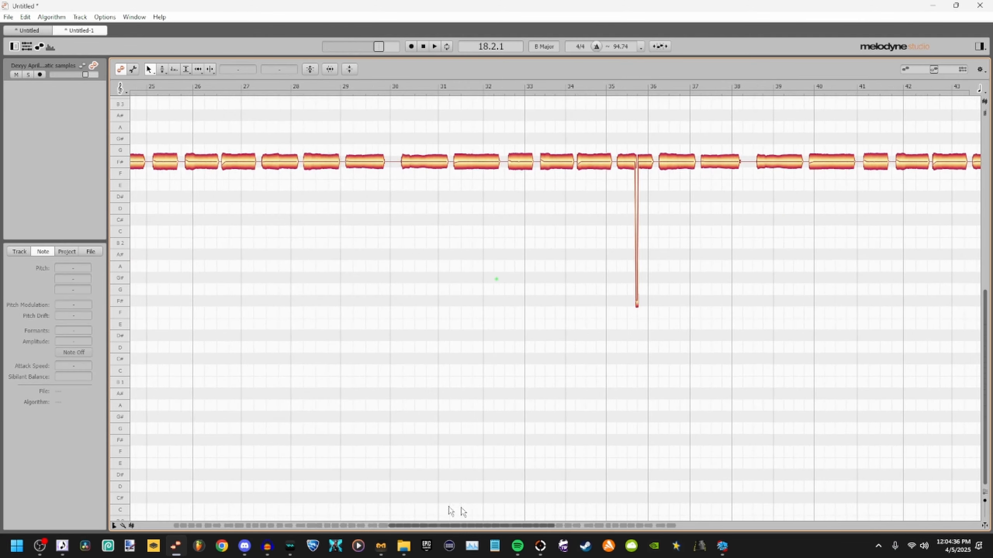
# Raise the twentieth to twenty-third notes to G3, G#3, A3 and A#3, and delete the short trailing fragments between them.
pyautogui.moveTo(454, 526); pyautogui.dragTo(346, 525)
pyautogui.click(462, 162)
pyautogui.press('Delete')
pyautogui.moveTo(450, 164); pyautogui.dragTo(534, 126)
pyautogui.click(536, 161)
pyautogui.click(560, 167)
pyautogui.doubleClick(550, 158)
pyautogui.press('Delete')
pyautogui.doubleClick(612, 158)
pyautogui.press('Delete')
pyautogui.moveTo(597, 161); pyautogui.dragTo(597, 116)
# Raise the twenty-fourth and twenty-fifth notes to B3 and C4, and delete the trailing fragment after the C4 note.
pyautogui.hotkey('ctrl', 'a')
pyautogui.scroll(4, 484, 250)
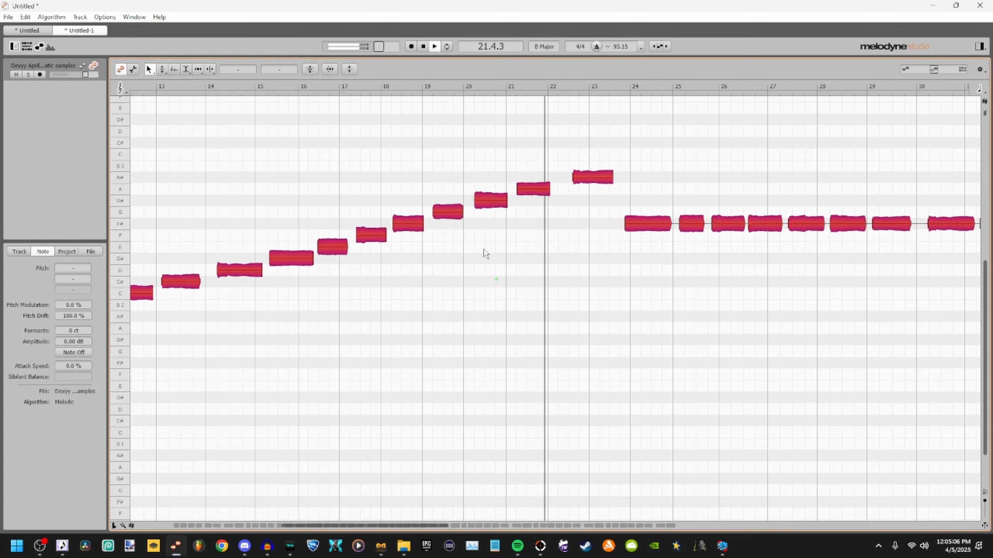
pyautogui.click(547, 242)
pyautogui.moveTo(647, 244); pyautogui.dragTo(645, 184)
pyautogui.moveTo(692, 245); pyautogui.dragTo(694, 173)
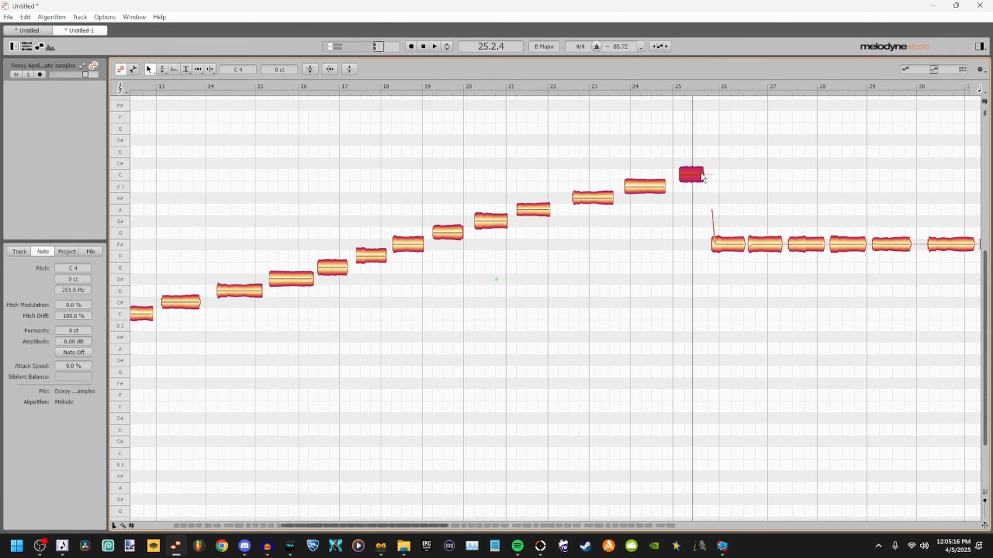
pyautogui.doubleClick(704, 174)
pyautogui.press('Delete')
# Split off and delete the short trailing fragments of the twenty-sixth to thirtieth notes.
pyautogui.moveTo(448, 526); pyautogui.dragTo(523, 526)
pyautogui.doubleClick(418, 239)
pyautogui.click(420, 244)
pyautogui.press('Delete')
pyautogui.doubleClick(452, 244)
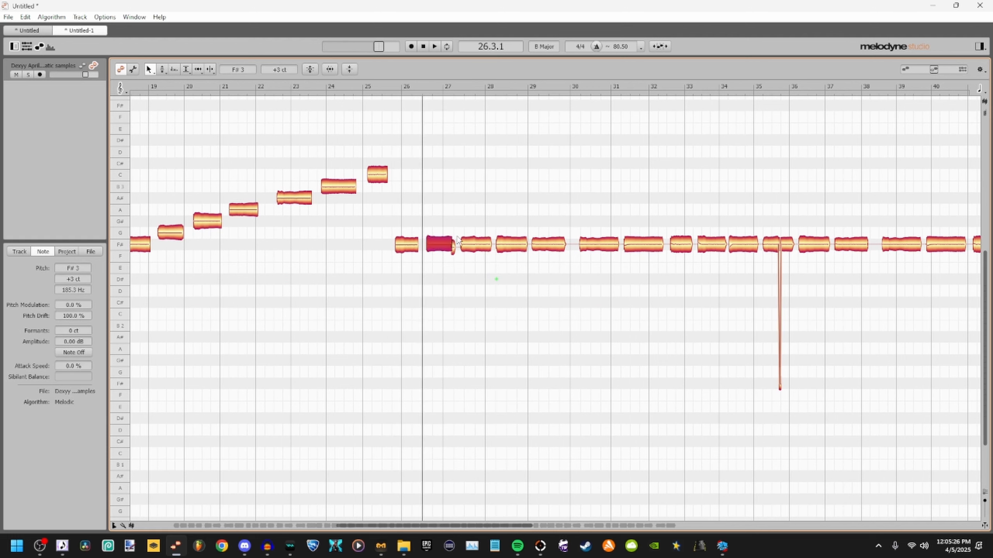
pyautogui.press('Delete')
pyautogui.doubleClick(488, 244)
pyautogui.press('Delete')
pyautogui.doubleClick(524, 244)
pyautogui.press('Delete')
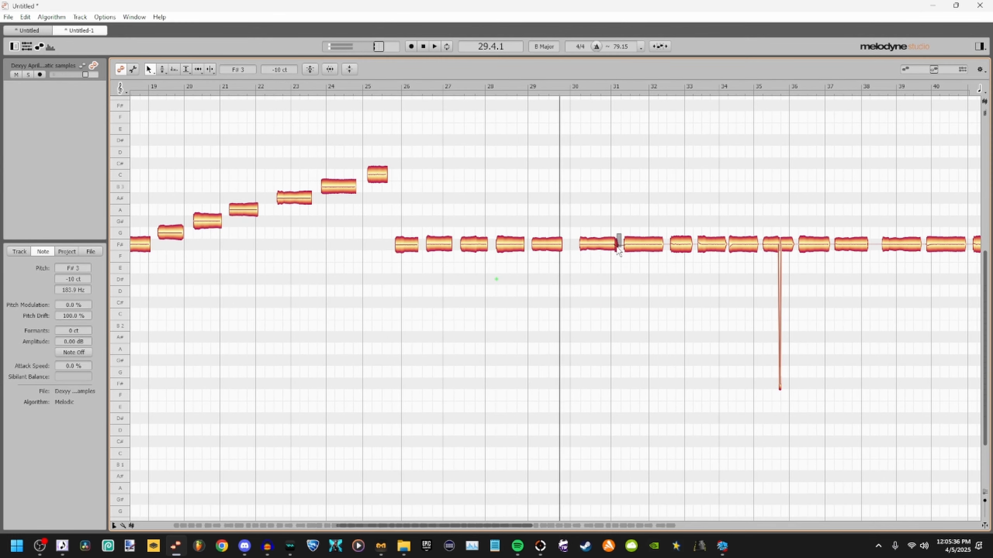
# Raise the twenty-sixth to thirty-third notes in semitone steps from C#4 up to G#4.
pyautogui.moveTo(407, 245); pyautogui.dragTo(407, 165)
pyautogui.moveTo(439, 244); pyautogui.dragTo(439, 152)
pyautogui.moveTo(474, 244); pyautogui.dragTo(475, 142)
pyautogui.moveTo(510, 244); pyautogui.dragTo(510, 130)
pyautogui.moveTo(546, 244); pyautogui.dragTo(546, 117)
pyautogui.moveTo(597, 245); pyautogui.dragTo(597, 136)
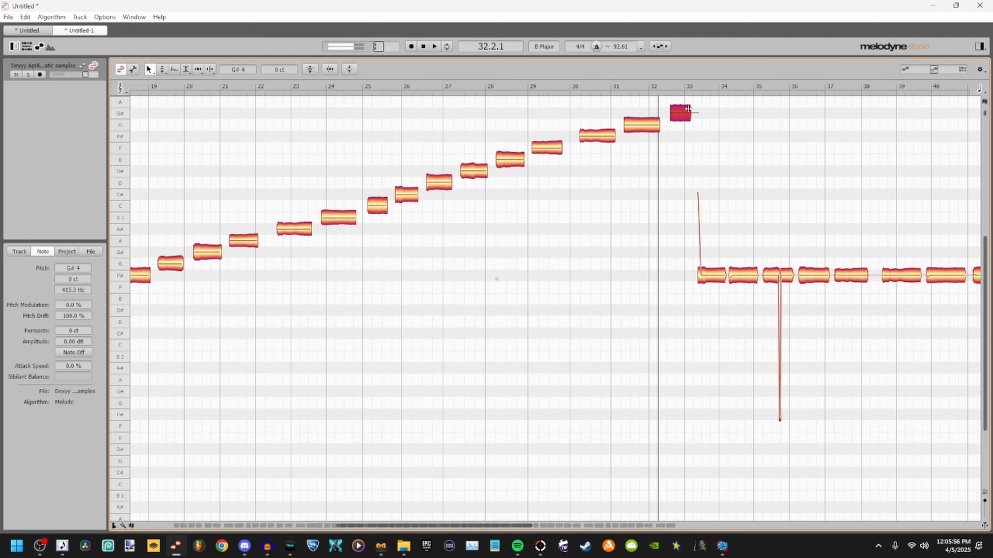
# Raise the thirty-fourth and thirty-fifth notes to A4 and A#4, and delete the trailing fragment after the A#4 note.
pyautogui.moveTo(688, 109); pyautogui.dragTo(688, 110)
pyautogui.moveTo(711, 276); pyautogui.dragTo(711, 182)
pyautogui.moveTo(743, 359); pyautogui.dragTo(743, 173)
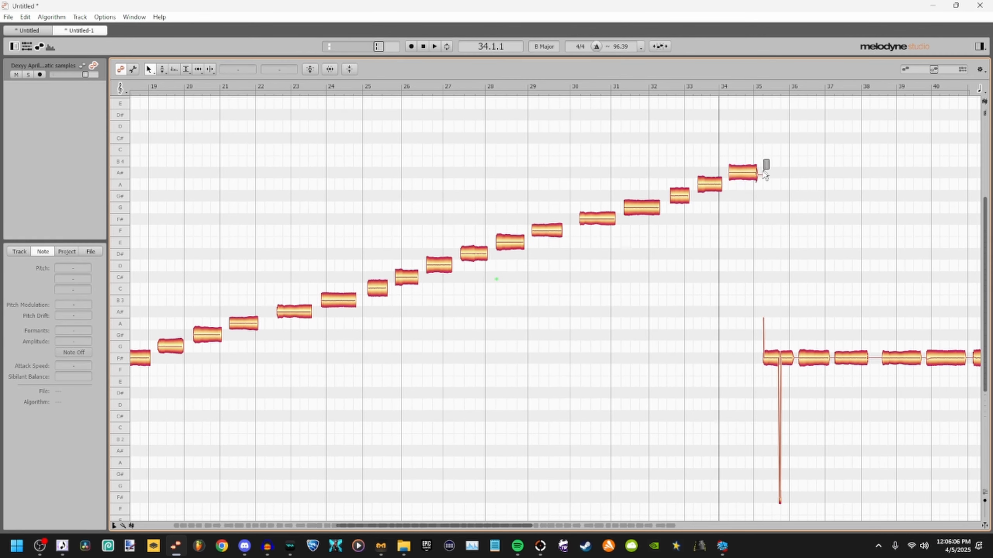
pyautogui.click(764, 168)
pyautogui.press('Delete')
# Raise all remaining notes after the A#4 note together to B4.
pyautogui.moveTo(532, 525); pyautogui.dragTo(877, 526)
pyautogui.moveTo(766, 440); pyautogui.dragTo(393, 158)
pyautogui.click(381, 263)
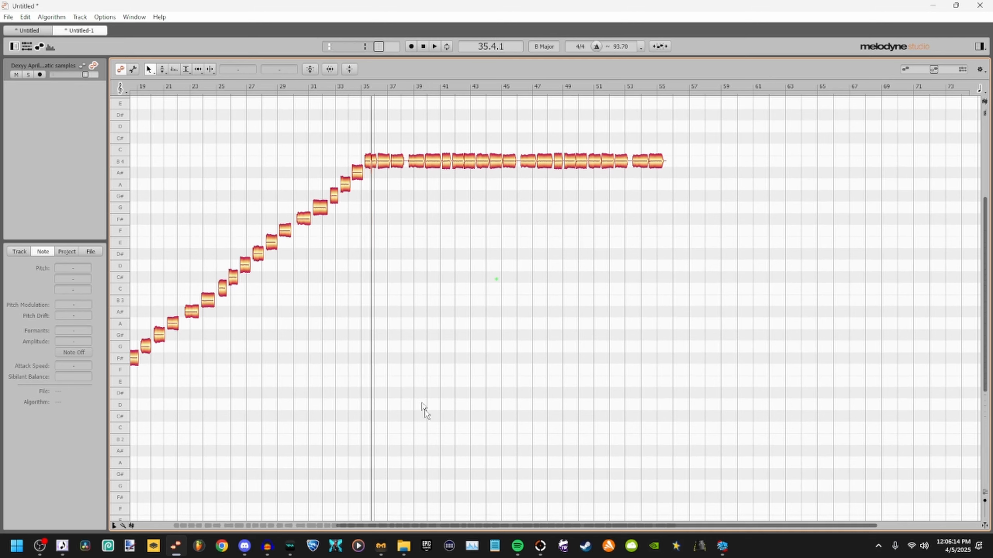
pyautogui.moveTo(865, 523); pyautogui.dragTo(622, 508)
pyautogui.moveTo(505, 527); pyautogui.dragTo(568, 513)
# Split off and delete the short trailing fragments of the thirty-sixth to thirty-ninth notes.
pyautogui.moveTo(403, 149)
pyautogui.mouseDown()
pyautogui.moveTo(404, 185)
pyautogui.moveTo(403, 164)
pyautogui.mouseUp()
pyautogui.press('Delete')
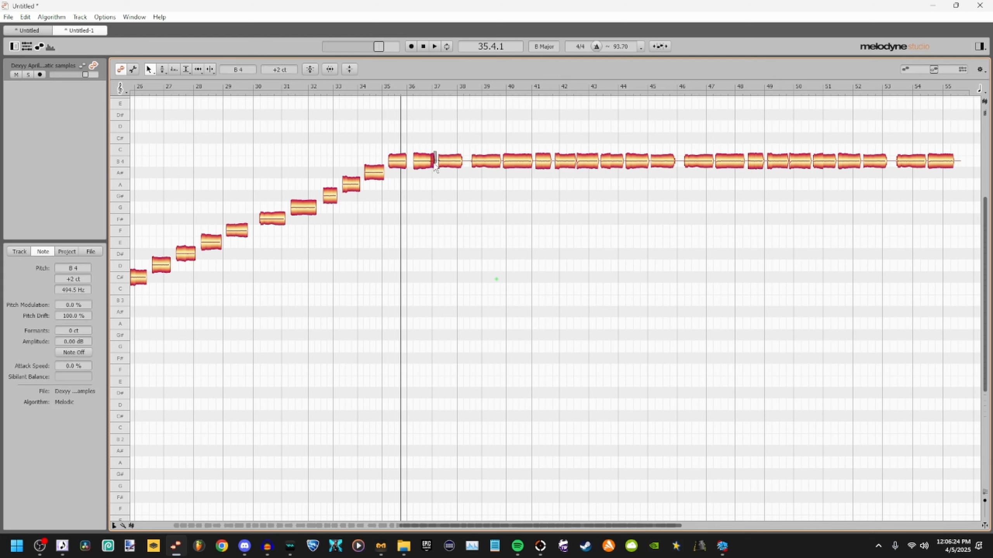
pyautogui.press('Delete')
pyautogui.doubleClick(458, 157)
pyautogui.press('Delete')
pyautogui.moveTo(462, 153); pyautogui.dragTo(496, 168)
pyautogui.doubleClick(495, 157)
pyautogui.press('Delete')
# Raise the thirty-seventh to forty-first notes to C5, C#5, D5, D#5 and E5, and delete the tails of the last two.
pyautogui.moveTo(422, 161); pyautogui.dragTo(422, 149)
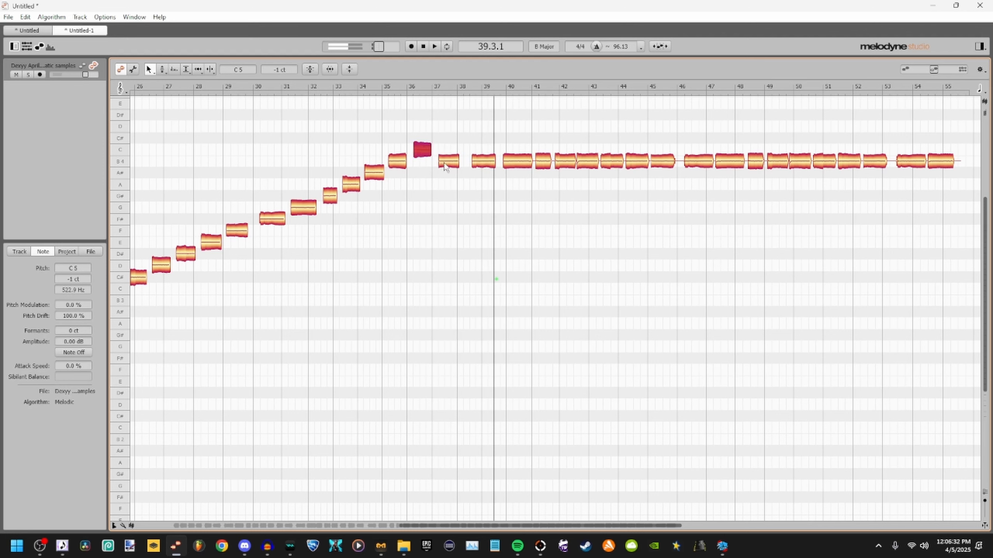
pyautogui.click(530, 158)
pyautogui.press('Delete')
pyautogui.hotkey('ctrl', 'a')
pyautogui.moveTo(515, 161); pyautogui.dragTo(543, 102)
pyautogui.click(553, 190)
pyautogui.press('Delete')
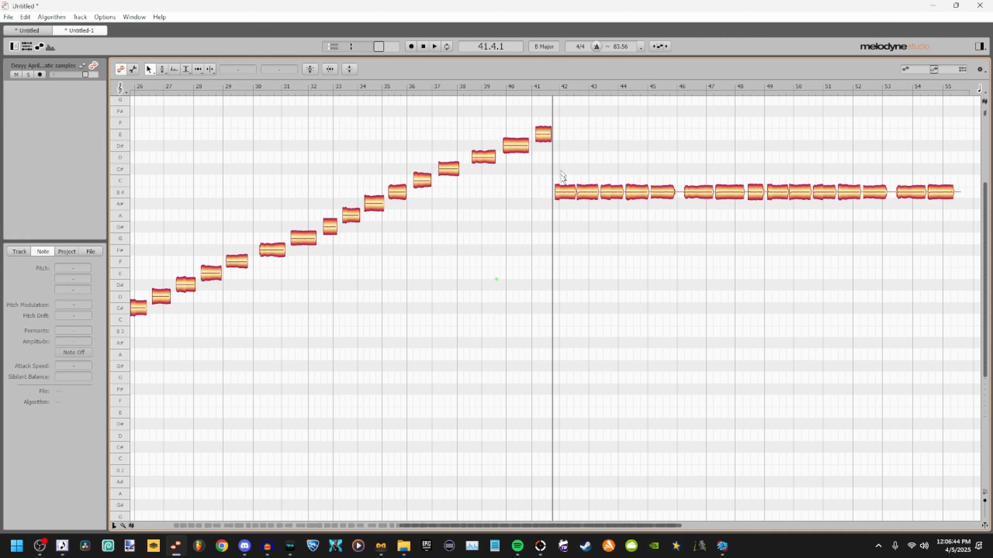
# Raise the forty-second note to F5, and delete the trailing fragments of the three notes following it.
pyautogui.moveTo(565, 192); pyautogui.dragTo(565, 122)
pyautogui.doubleClick(596, 188)
pyautogui.press('Delete')
pyautogui.doubleClick(622, 187)
pyautogui.doubleClick(646, 188)
pyautogui.press('Delete')
pyautogui.press('Delete')
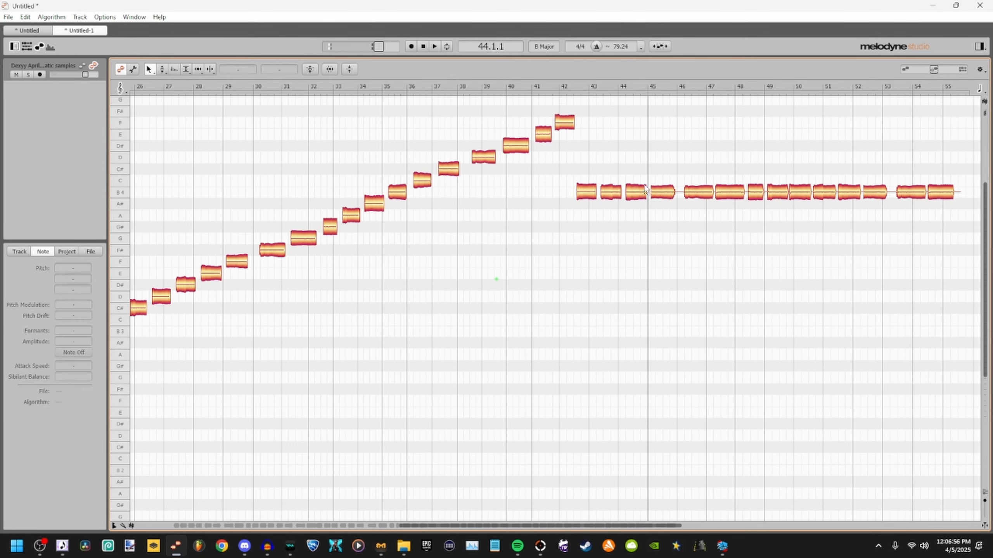
# Raise the forty-third to forty-sixth notes to F#5, G5, G#5 and A5, and delete the last one's trailing fragment.
pyautogui.moveTo(649, 207); pyautogui.dragTo(579, 184)
pyautogui.moveTo(601, 197); pyautogui.dragTo(601, 151)
pyautogui.doubleClick(674, 218)
pyautogui.press('Delete')
pyautogui.moveTo(661, 222); pyautogui.dragTo(662, 106)
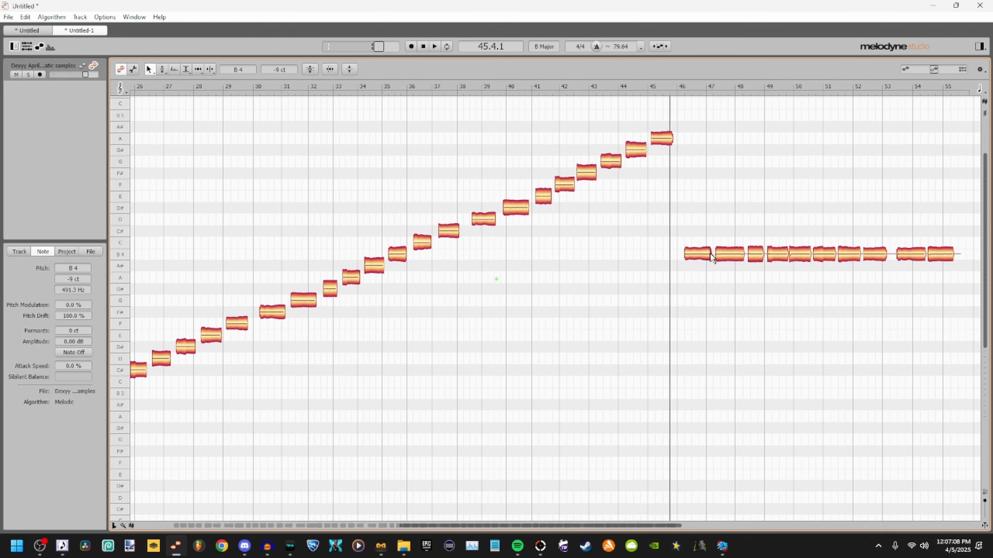
# Delete the trailing fragment of the forty-seventh note and raise the note to A#5.
pyautogui.doubleClick(710, 251)
pyautogui.press('Delete')
pyautogui.moveTo(697, 253); pyautogui.dragTo(698, 126)
# Raise the last eight notes in semitone steps from C5 up to G5, continuing from the B4 note before them.
pyautogui.moveTo(756, 253); pyautogui.dragTo(755, 242)
pyautogui.moveTo(778, 254); pyautogui.dragTo(801, 214)
pyautogui.moveTo(825, 251); pyautogui.dragTo(825, 204)
pyautogui.moveTo(850, 252); pyautogui.dragTo(875, 182)
pyautogui.moveTo(911, 252); pyautogui.dragTo(911, 171)
pyautogui.moveTo(932, 250); pyautogui.dragTo(931, 158)
# Split off and delete the short trailing fragments of the last nine notes.
pyautogui.doubleClick(739, 247)
pyautogui.click(798, 217)
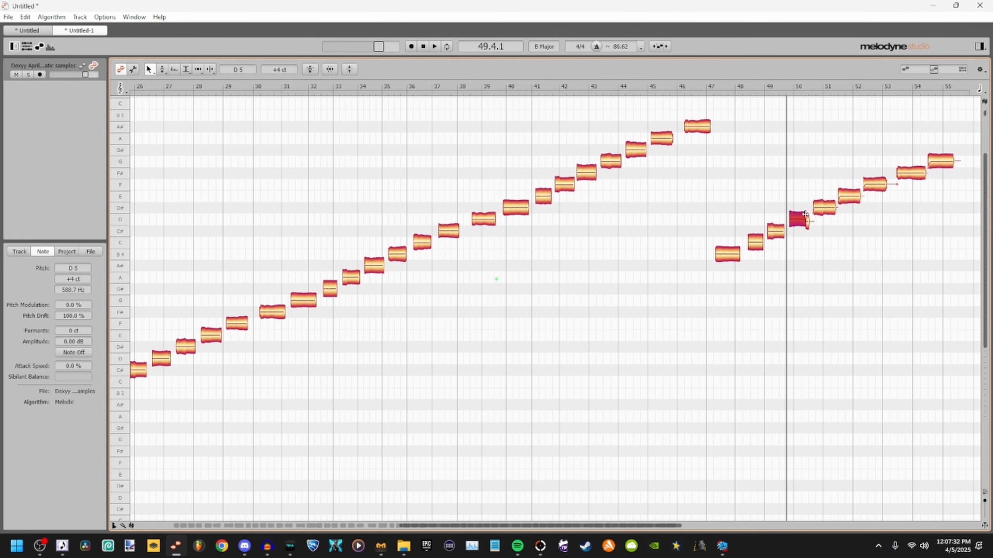
pyautogui.click(822, 206)
pyautogui.click(854, 191)
pyautogui.doubleClick(855, 191)
pyautogui.press('Delete')
pyautogui.doubleClick(891, 184)
pyautogui.press('Delete')
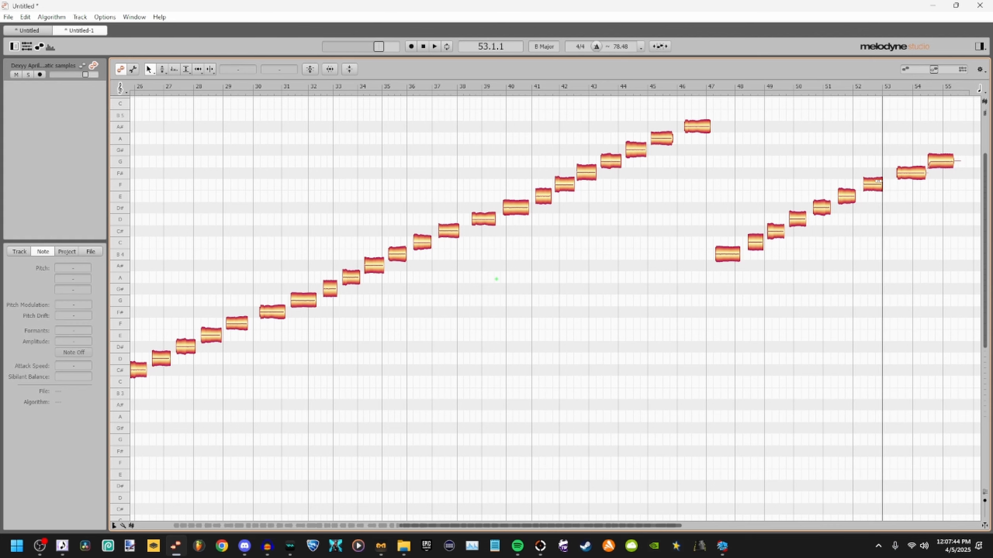
pyautogui.moveTo(887, 184); pyautogui.dragTo(891, 183)
pyautogui.doubleClick(922, 168)
pyautogui.press('Delete')
pyautogui.doubleClick(951, 159)
pyautogui.press('Delete')
# Raise the last nine notes together so their first note sits on B5, and place the playhead before the first note.
pyautogui.moveTo(958, 153); pyautogui.dragTo(728, 113)
pyautogui.scroll(4, 788, 164)
pyautogui.click(917, 152)
pyautogui.scroll(-5, 917, 151)
pyautogui.moveTo(419, 525); pyautogui.dragTo(166, 525)
pyautogui.scroll(-5, 555, 309)
pyautogui.click(186, 87)
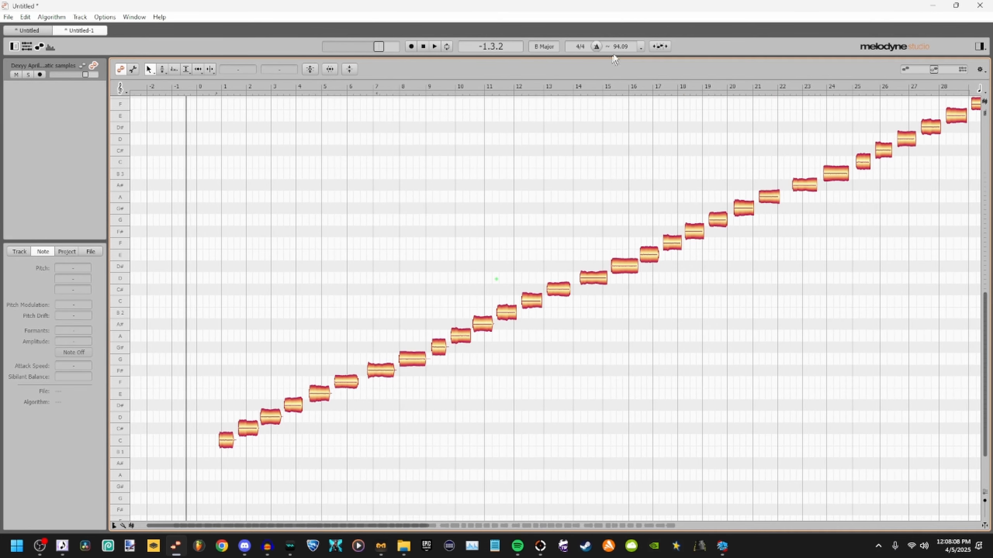
# Save the edited audio over the source WAV file and set the project tempo to 60.
pyautogui.click(8, 17)
pyautogui.click(137, 129)
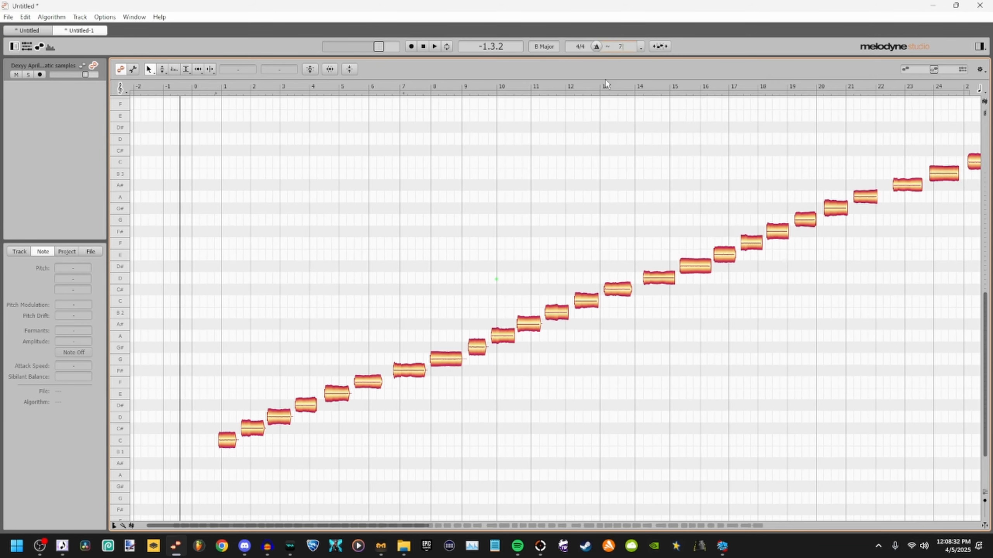
# Rename the saved WAV in Downloads to Dexyy April Chromatic Scale.wav, closing Melodyne to release the file.
pyautogui.moveTo(414, 555)
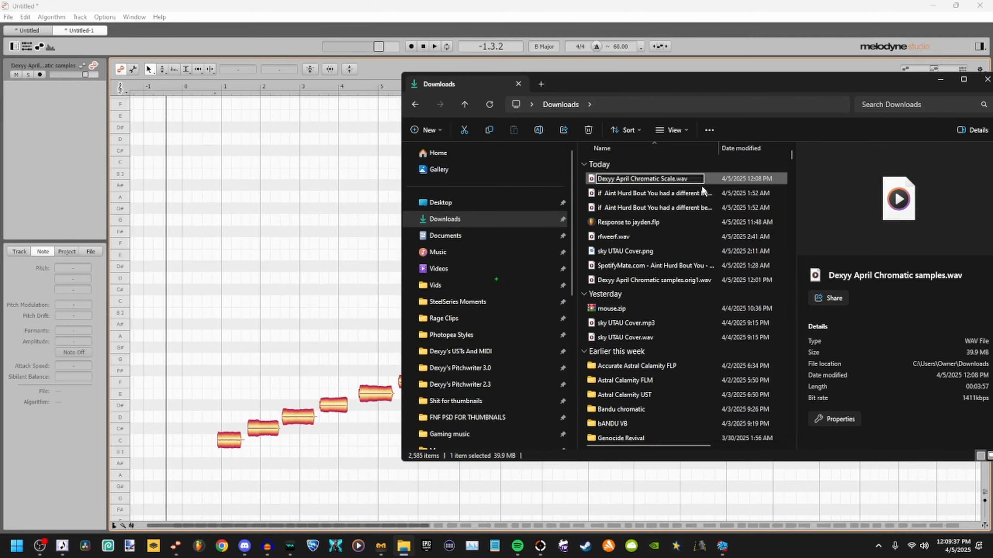
pyautogui.press('Return')
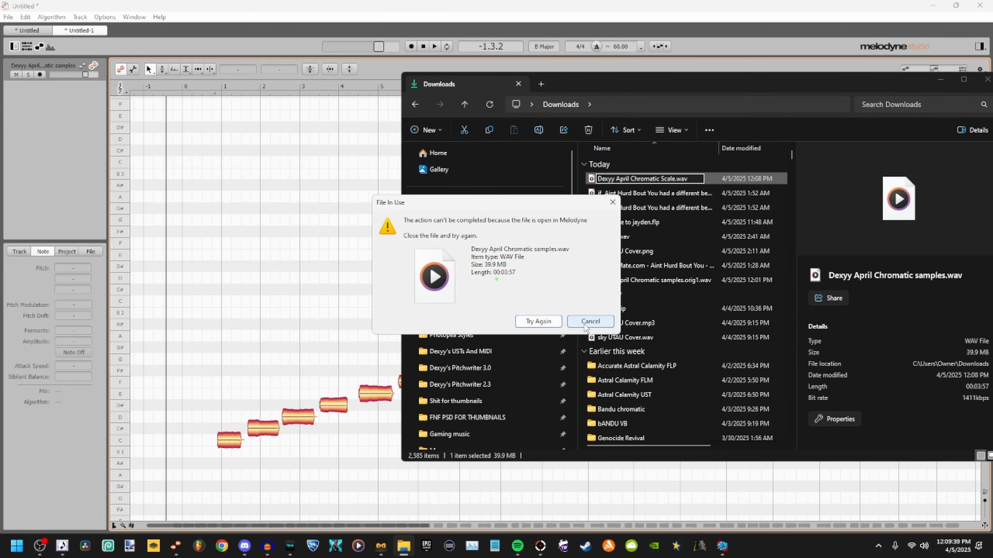
pyautogui.rightClick(176, 546)
pyautogui.click(187, 501)
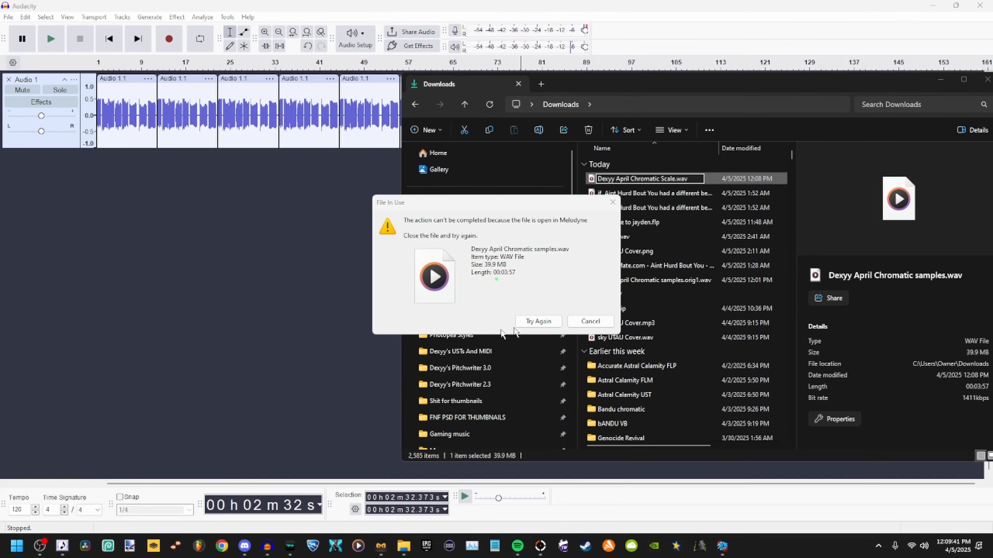
pyautogui.click(527, 322)
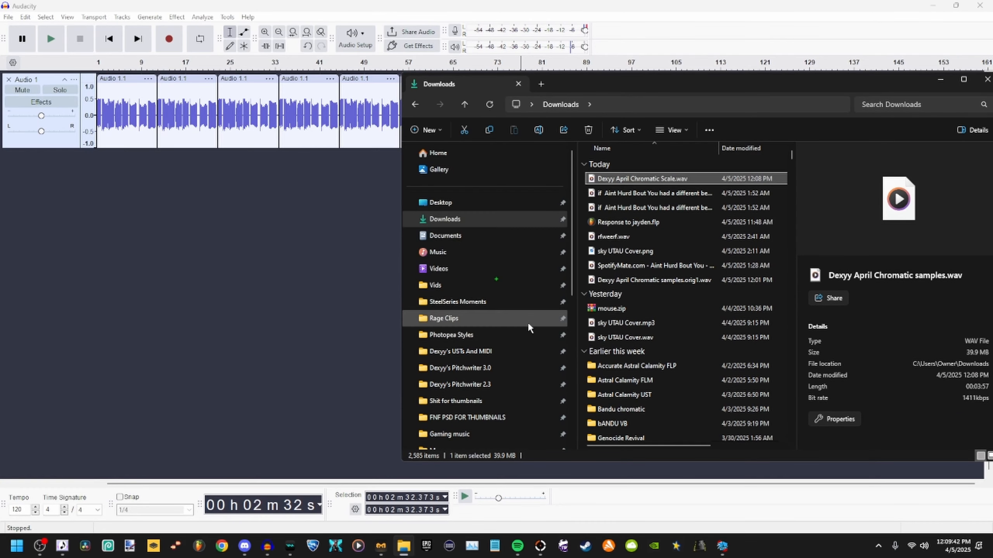
# Switch to FL Studio, load Dexyy April Chromatic Scale.wav into the Dexyy Slicex channel, and apply Dull auto-slicing.
pyautogui.click(200, 547)
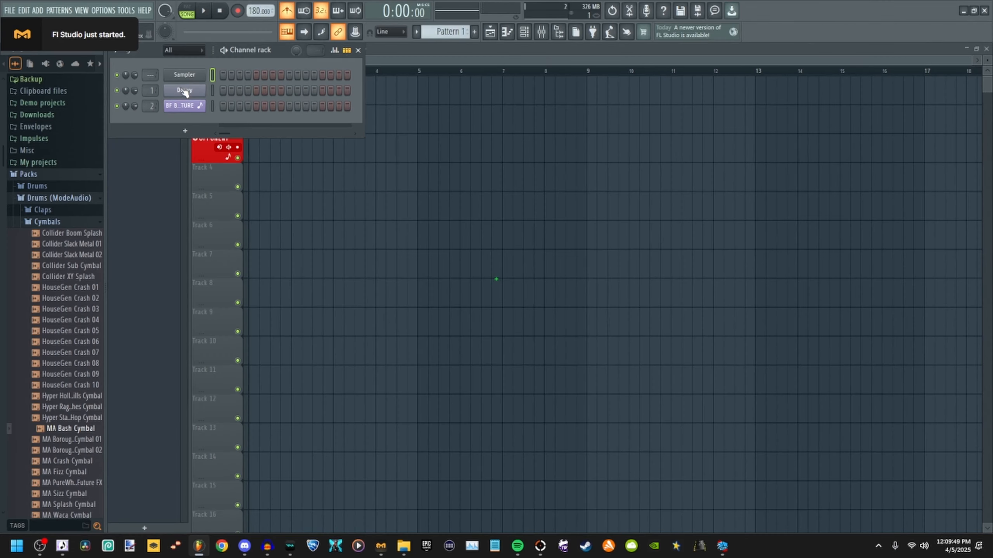
pyautogui.click(185, 91)
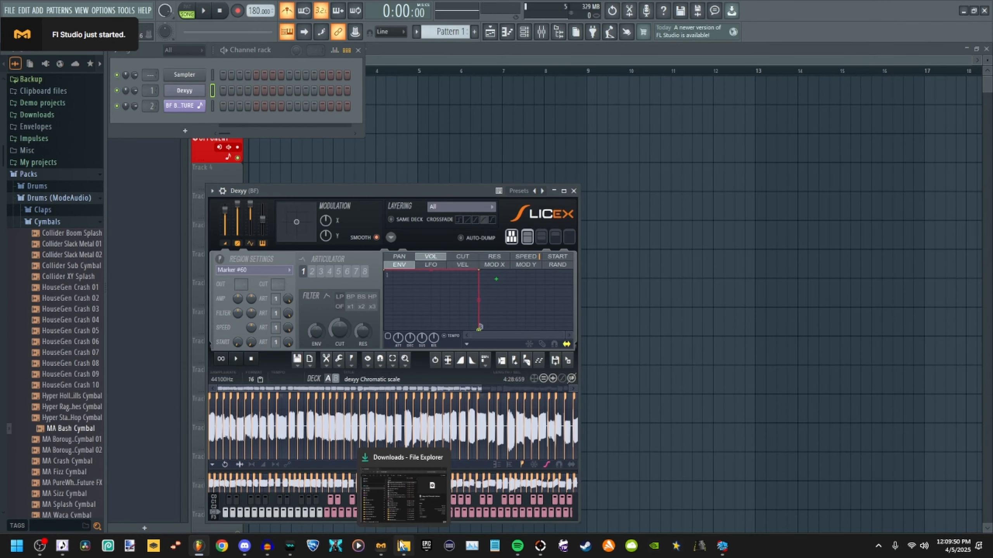
pyautogui.click(405, 469)
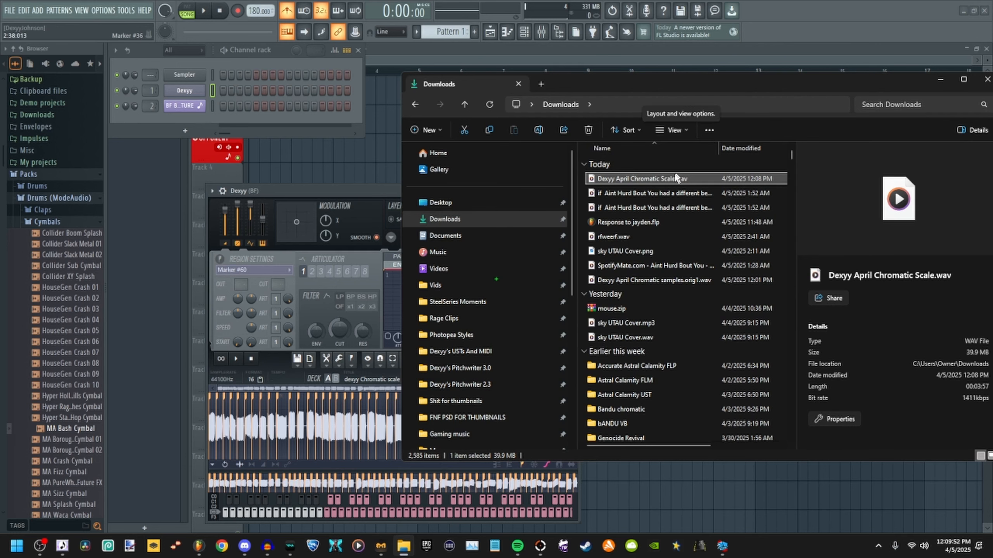
pyautogui.moveTo(665, 179); pyautogui.dragTo(368, 405)
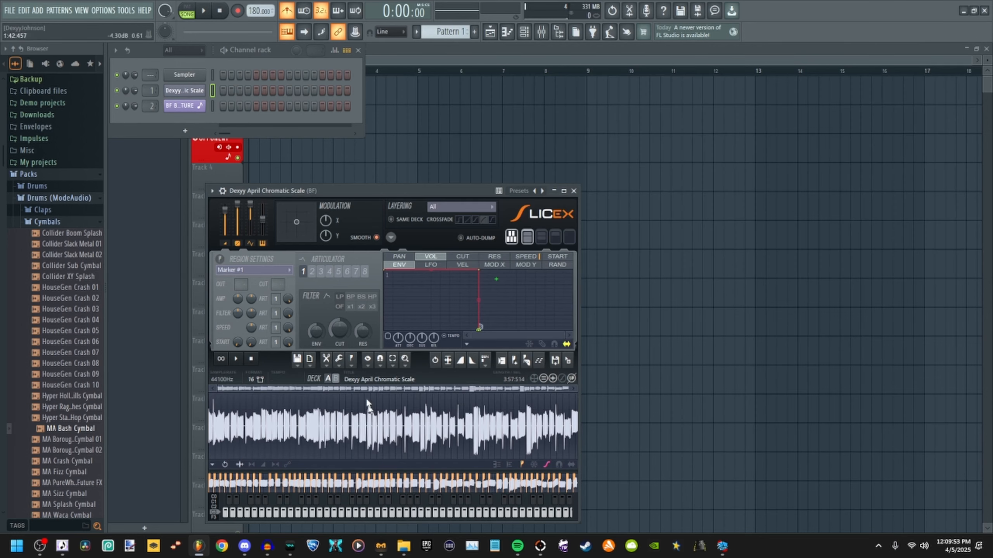
pyautogui.click(544, 358)
pyautogui.click(540, 363)
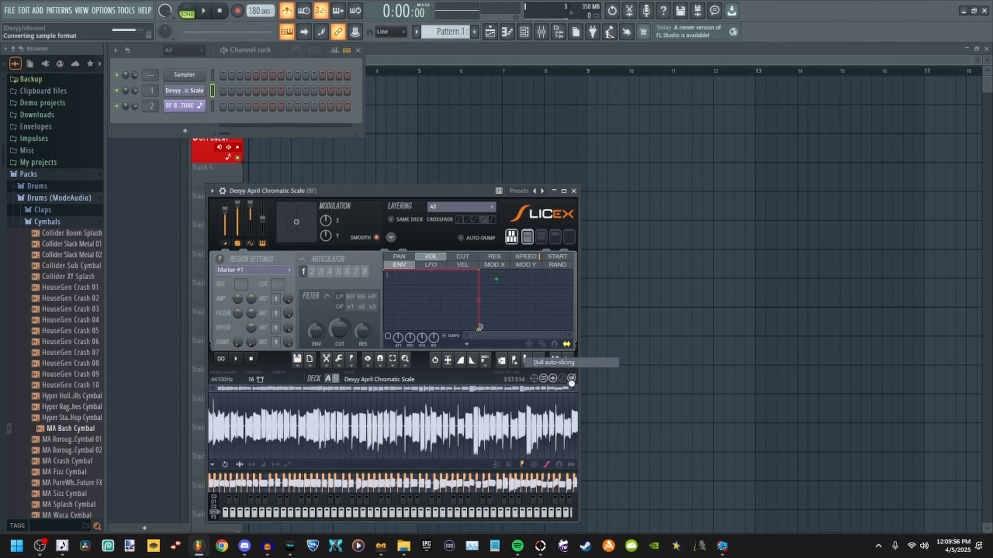
# Audition the first slice, and run the Amp tool on the short selection at the sample's very end.
pyautogui.click(241, 406)
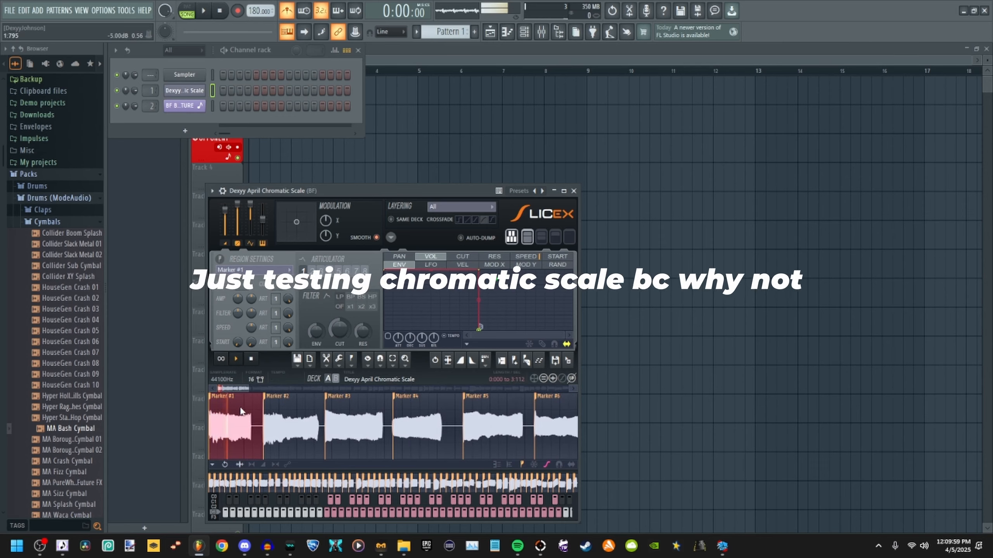
pyautogui.press('[')
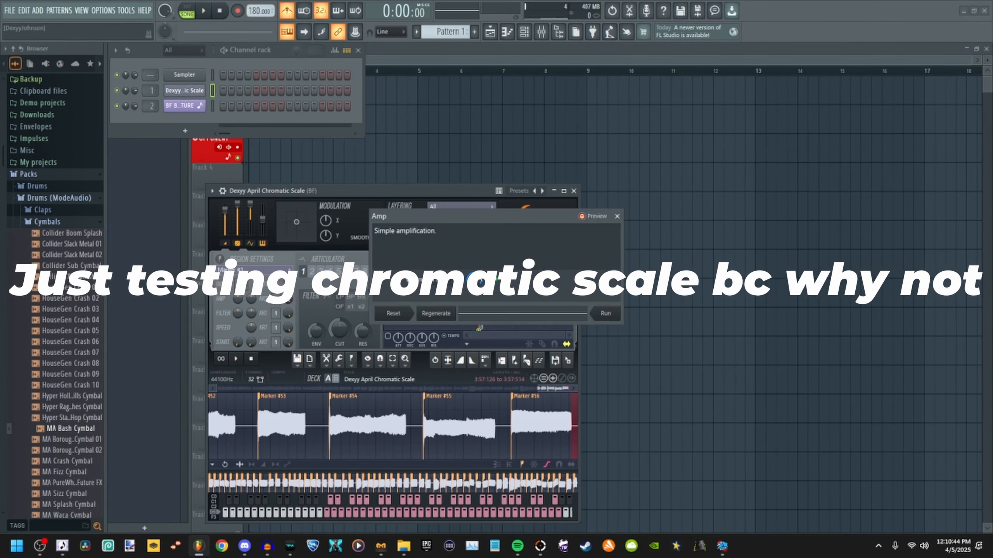
pyautogui.click(605, 314)
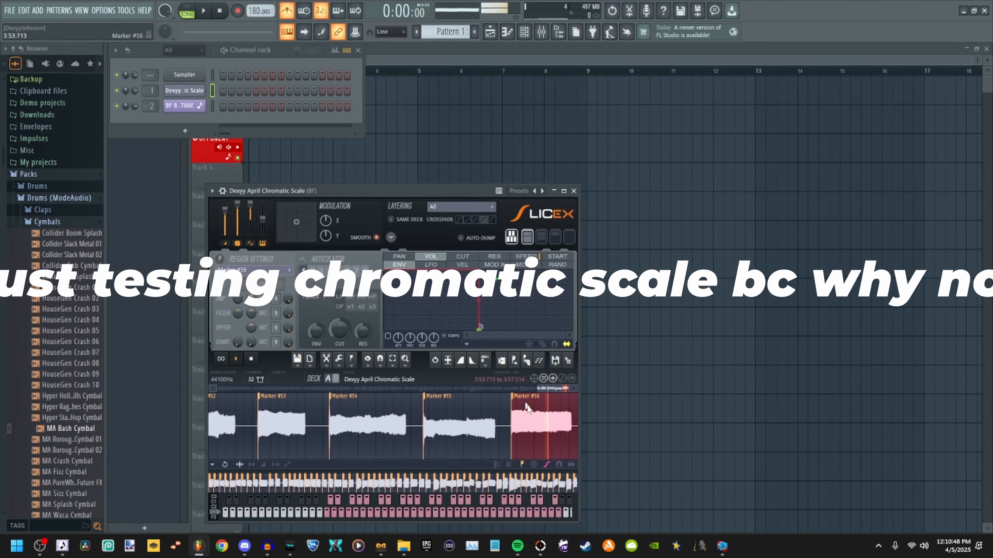
# Audition individual slices in the upper part of the scale, including markers #42 and #49.
pyautogui.click(367, 426)
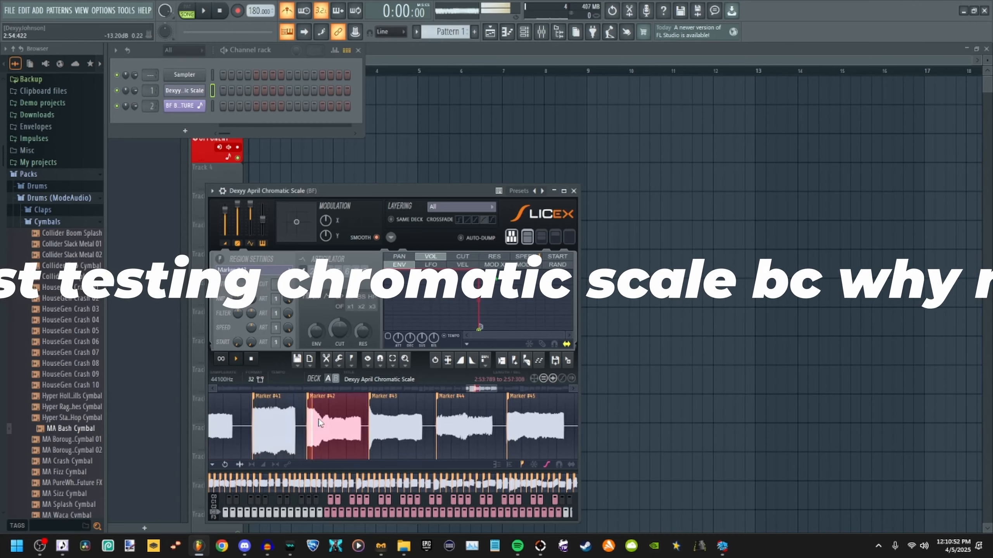
pyautogui.click(456, 430)
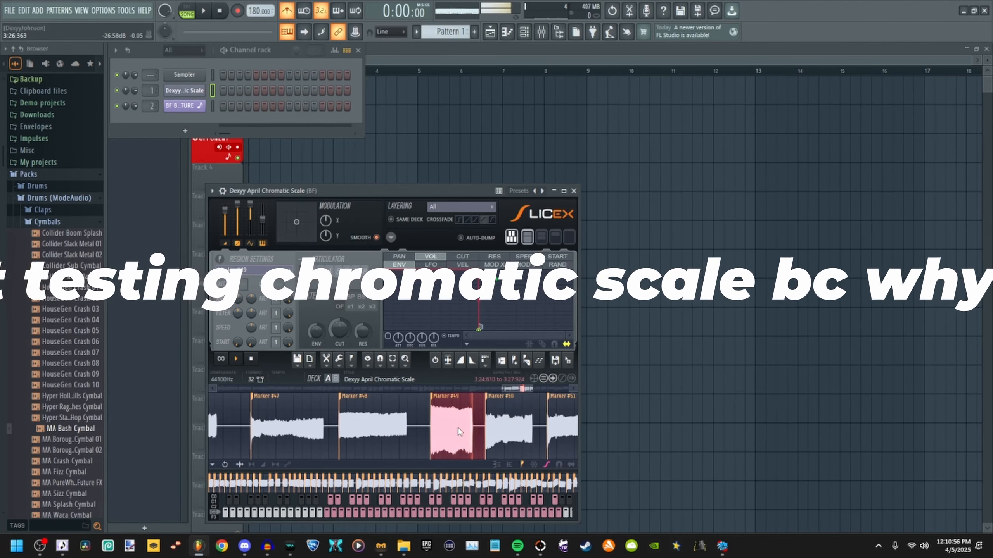
pyautogui.click(513, 427)
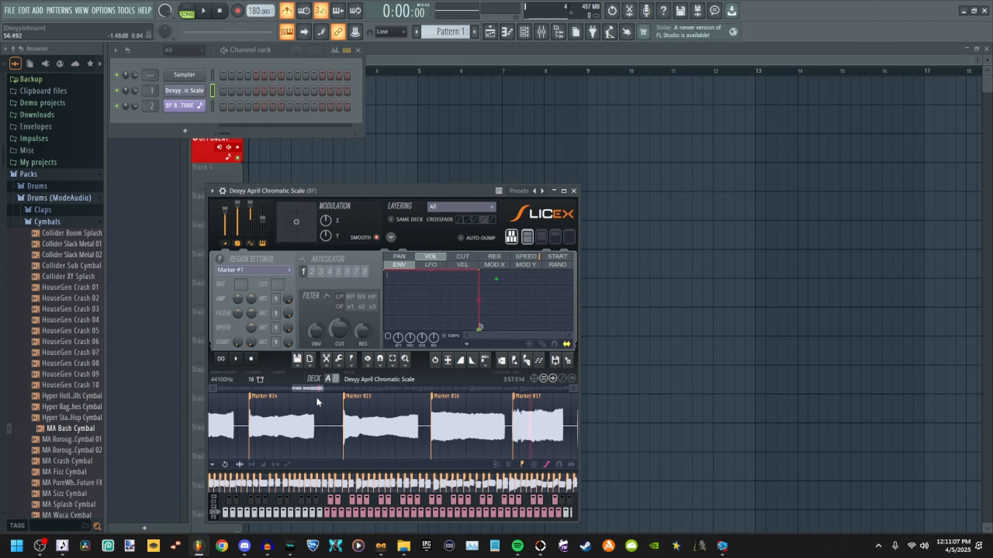
pyautogui.moveTo(292, 388); pyautogui.dragTo(126, 407)
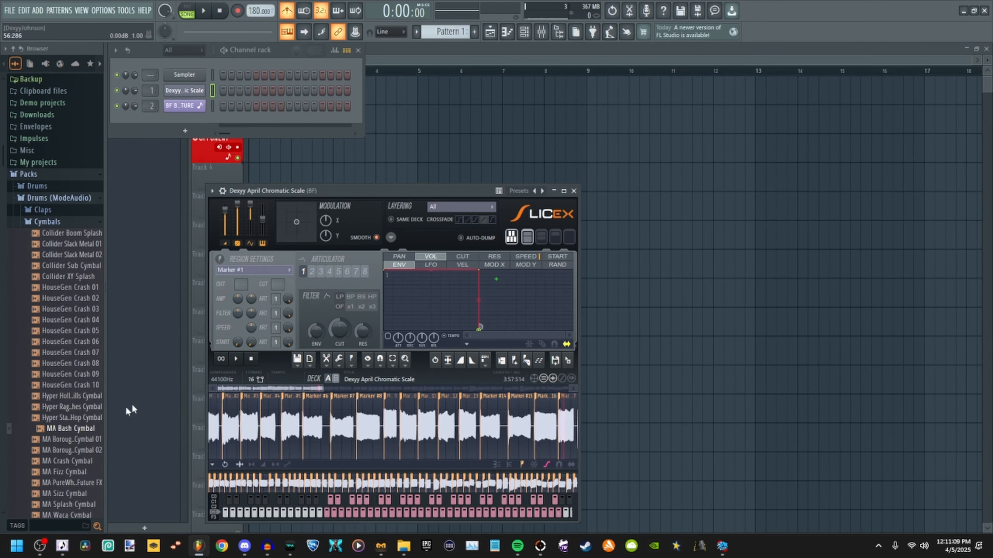
# Save the sliced Dexyy April Chromatic Scale sample over an existing file, and briefly view deck B before returning to deck A.
pyautogui.click(297, 359)
pyautogui.click(342, 381)
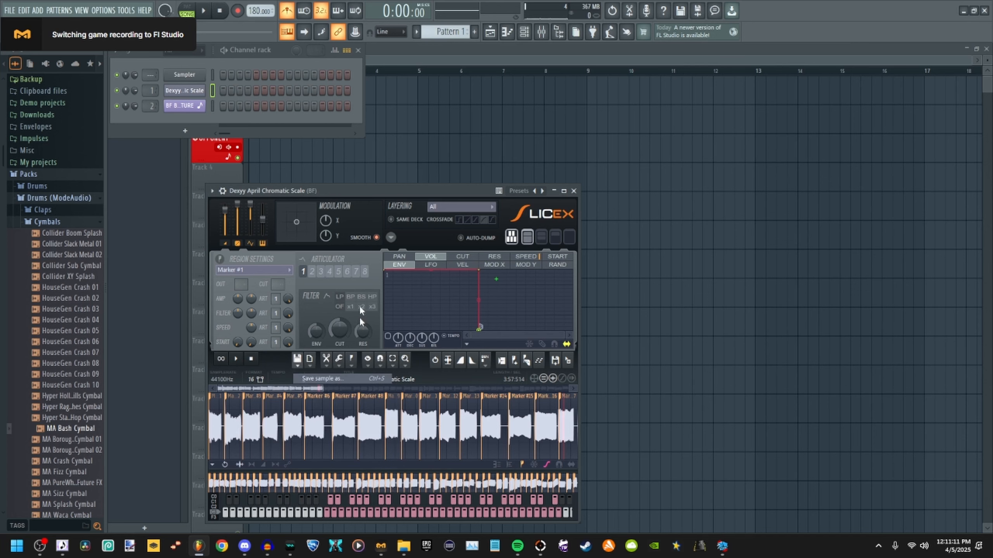
pyautogui.doubleClick(347, 188)
pyautogui.click(515, 282)
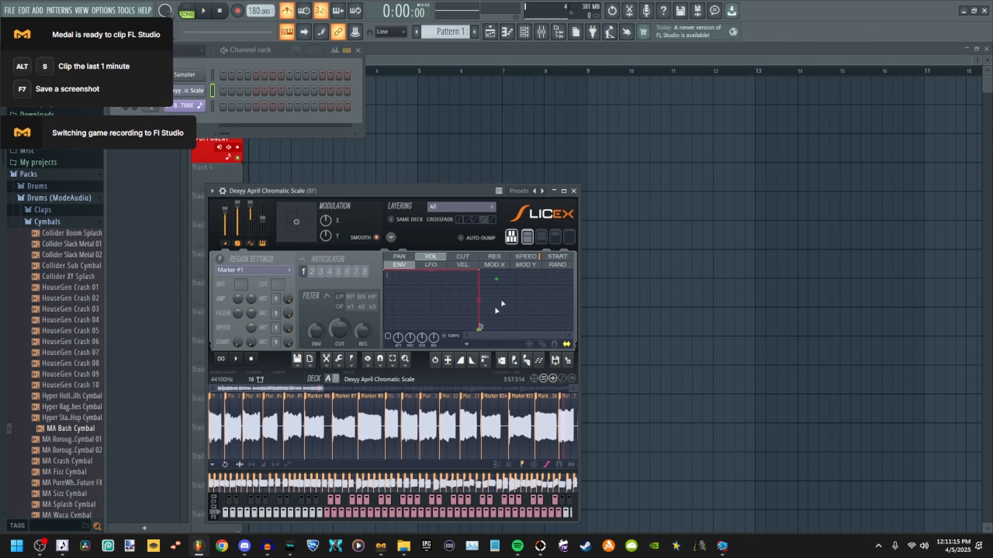
pyautogui.click(336, 378)
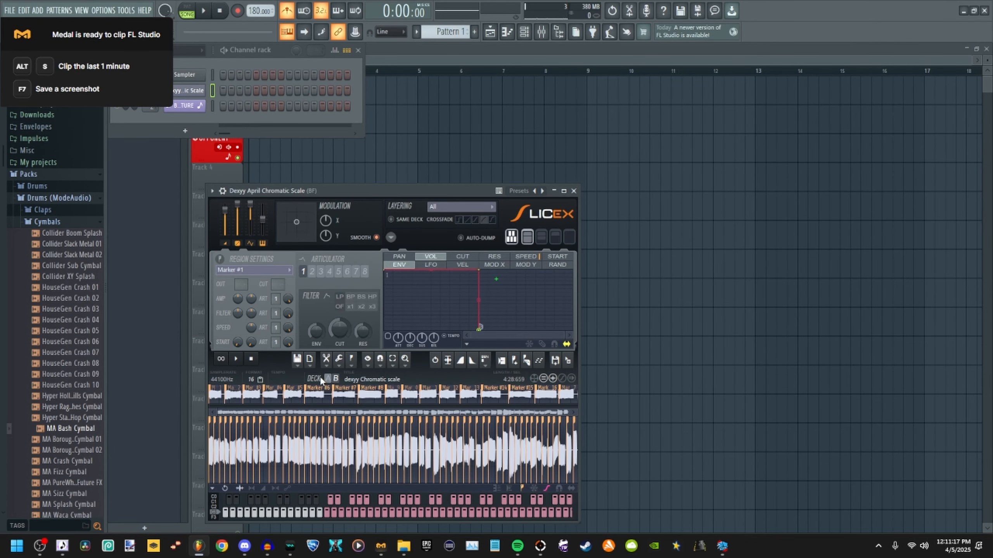
pyautogui.click(328, 378)
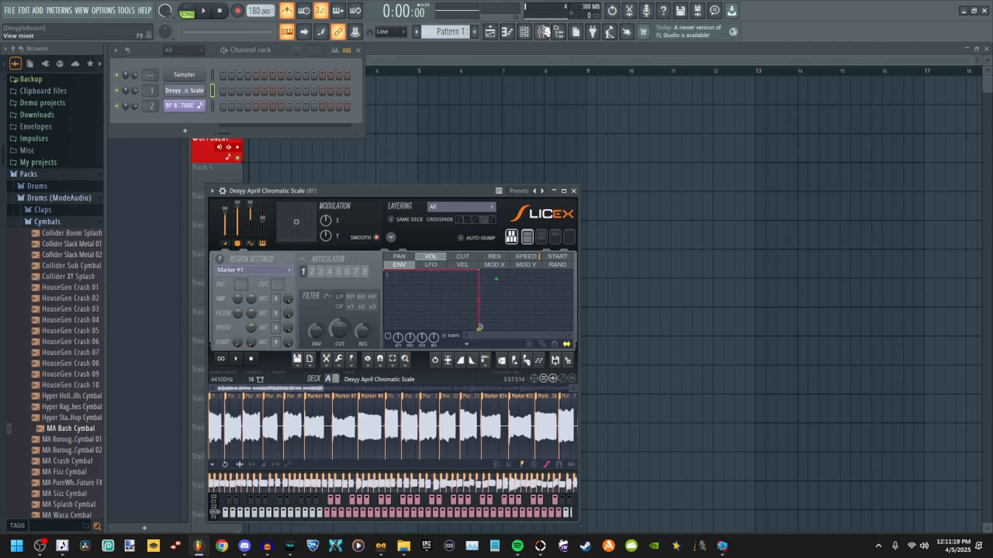
# Save the Slicex state as a preset over the existing Dexyy.fst file.
pyautogui.click(333, 388)
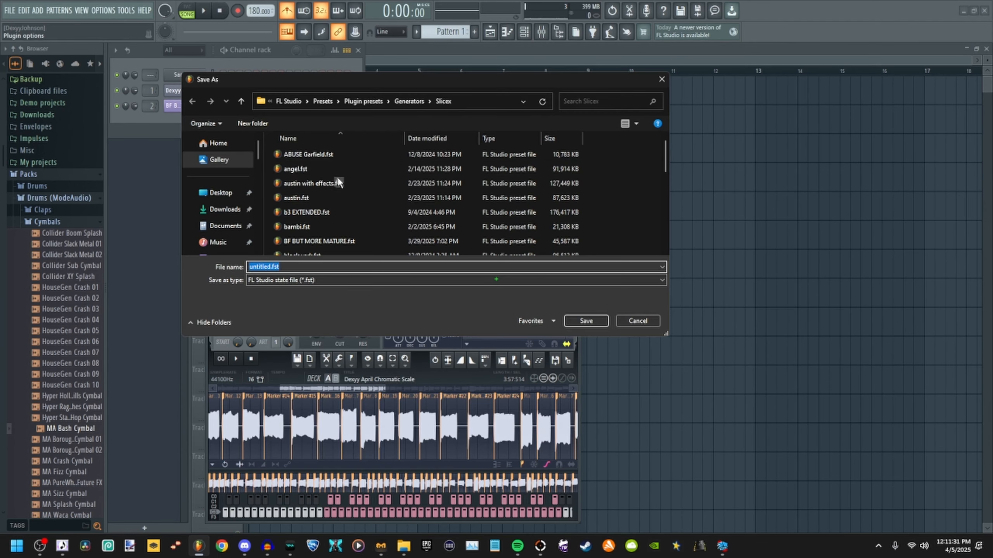
pyautogui.scroll(-2, 353, 209)
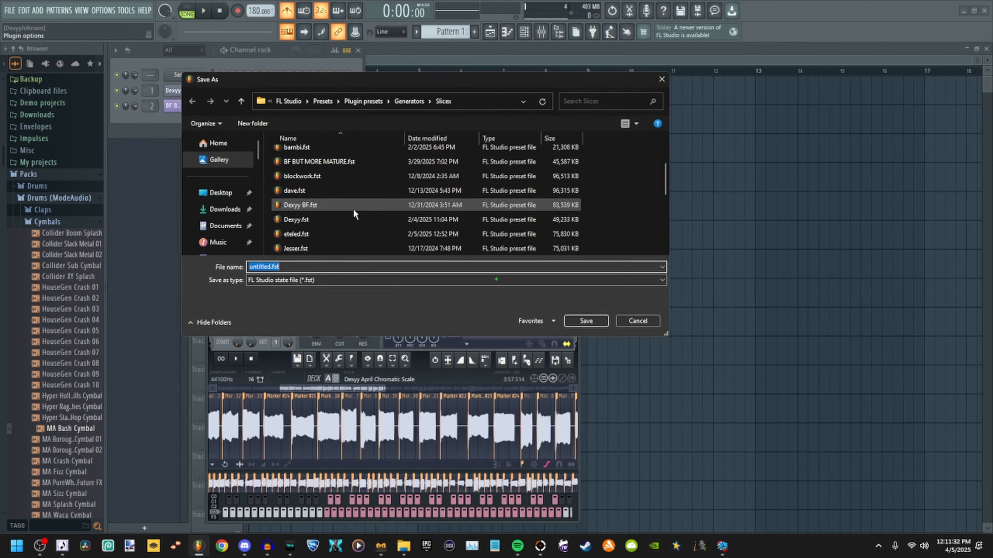
pyautogui.click(348, 217)
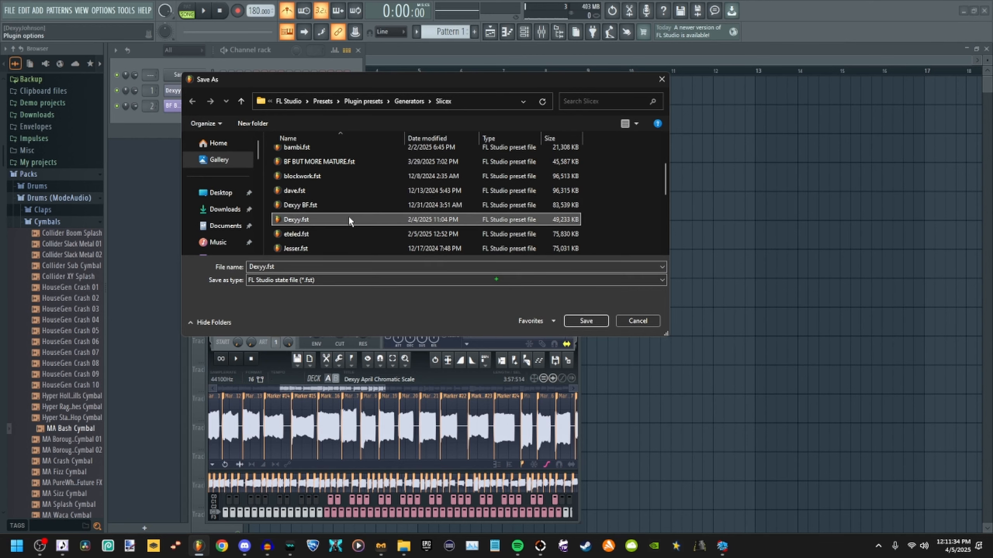
pyautogui.doubleClick(424, 220)
pyautogui.click(529, 275)
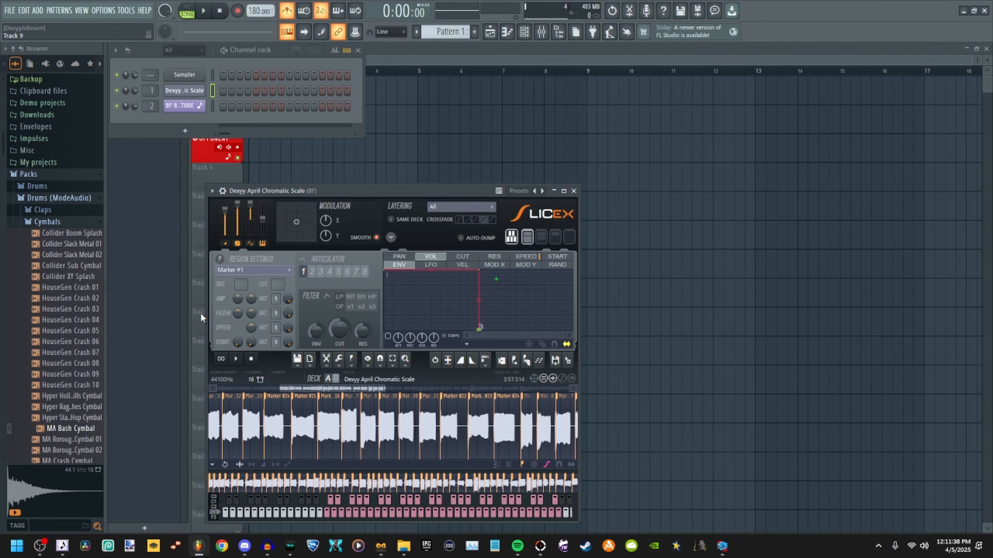
# In the For Hire Recreation project, play the song from about bar 5 and open Pattern 1 in the piano roll.
pyautogui.rightClick(204, 545)
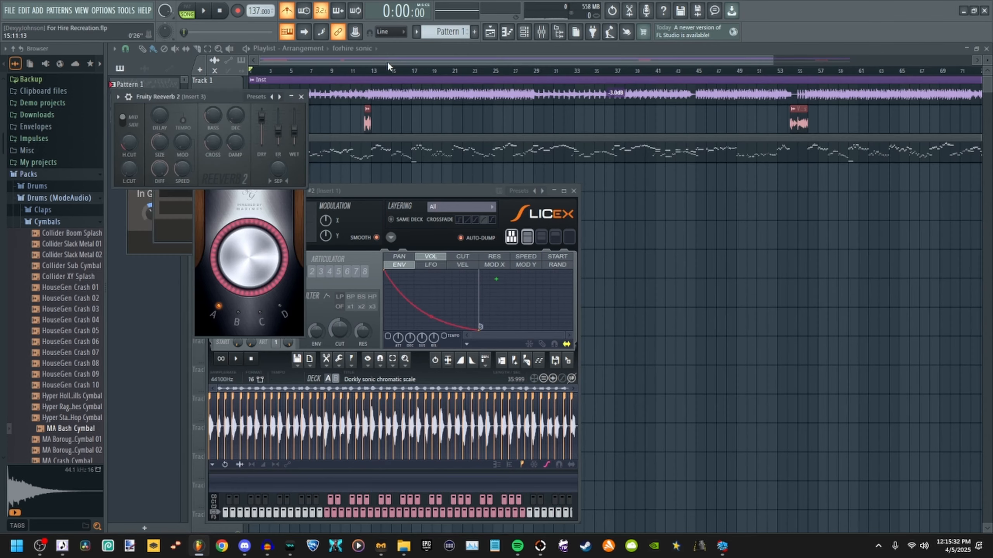
pyautogui.click(328, 70)
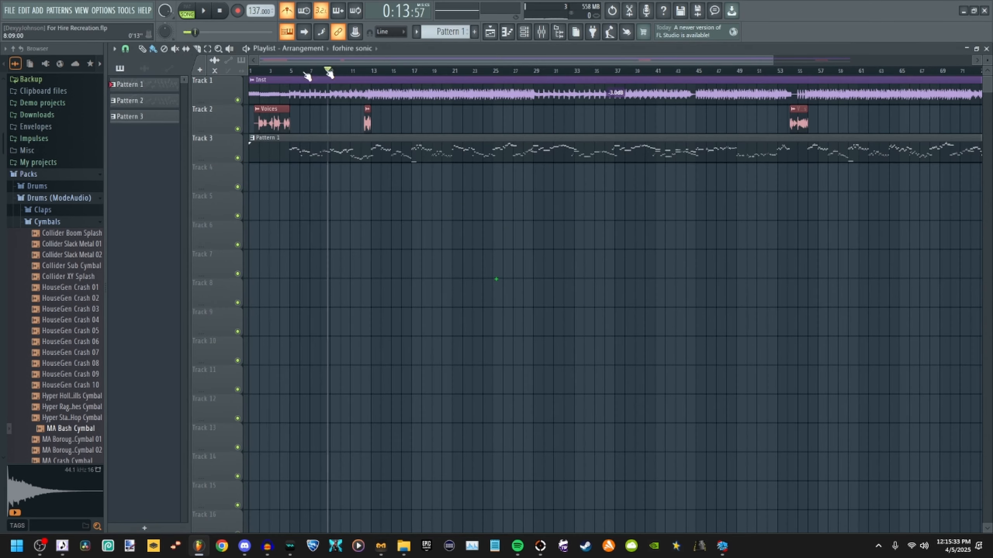
pyautogui.click(296, 71)
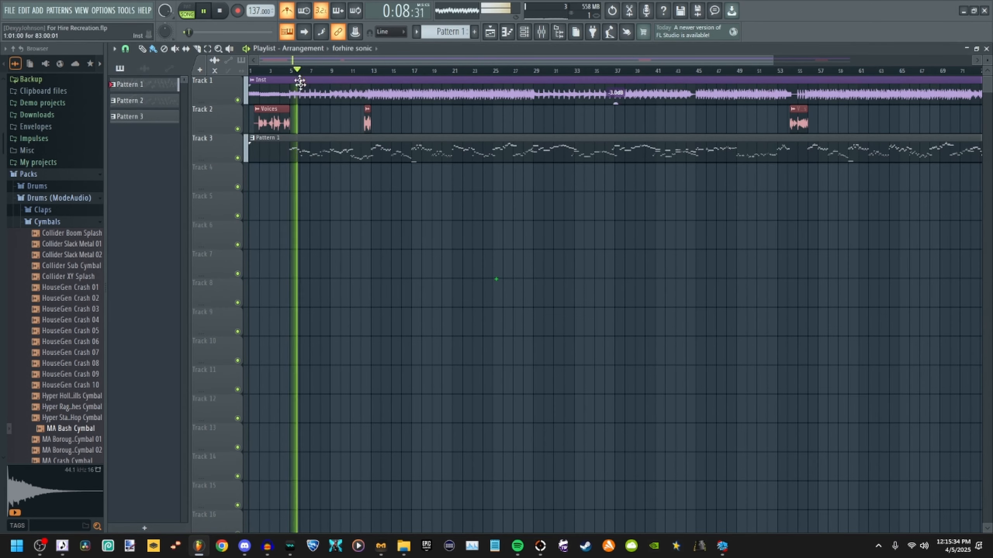
pyautogui.click(313, 138)
# Follow the playback along the piano roll, from the Boyfriend Soundfont notes to the Dexyy channel's slice notes up to about bar 58.
pyautogui.moveTo(249, 62)
pyautogui.mouseDown()
pyautogui.moveTo(214, 65)
pyautogui.moveTo(246, 65)
pyautogui.mouseUp()
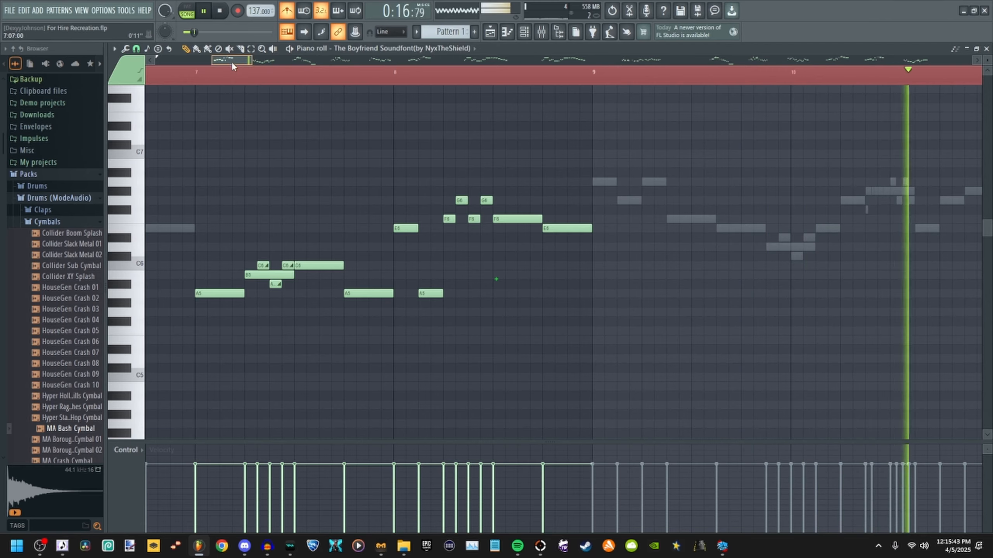
pyautogui.moveTo(231, 62); pyautogui.dragTo(310, 93)
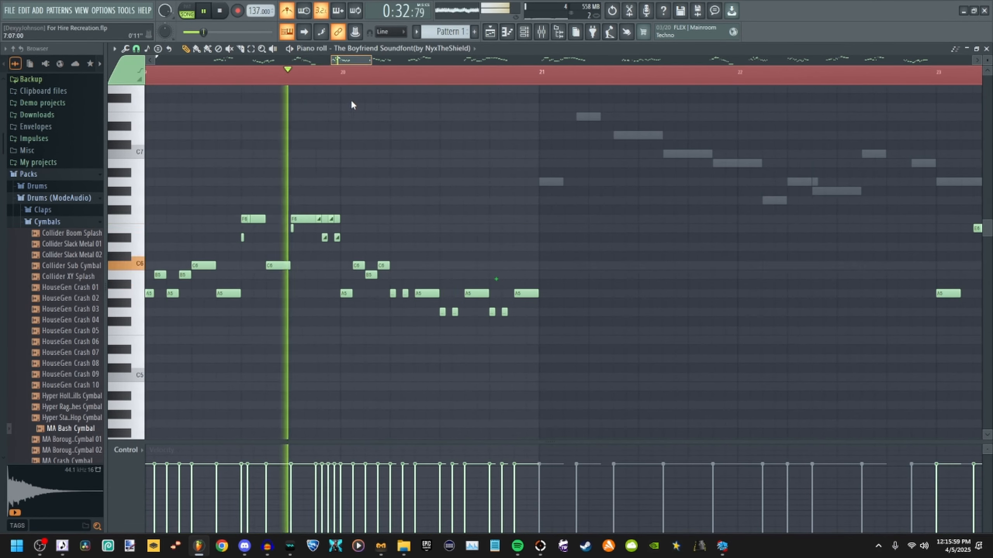
pyautogui.moveTo(342, 61); pyautogui.dragTo(369, 65)
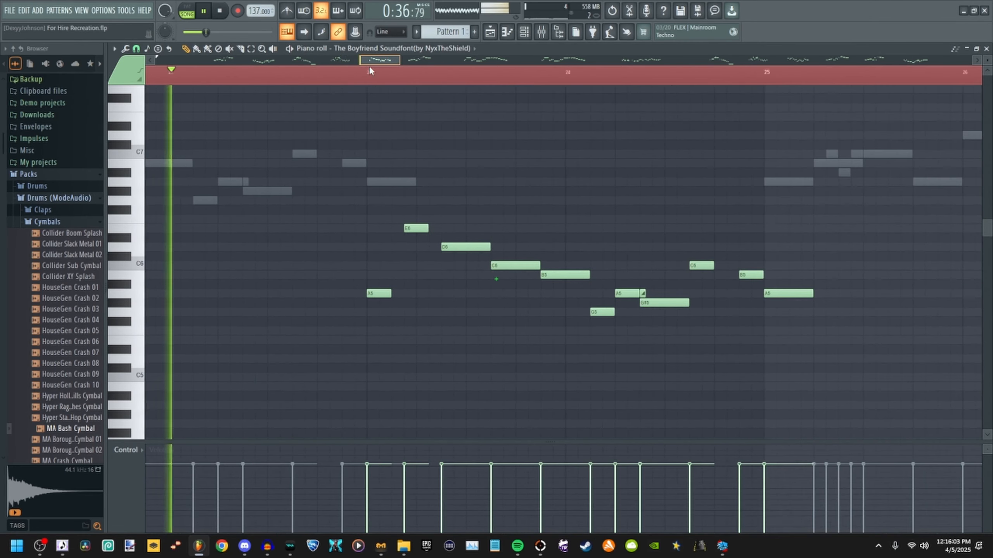
pyautogui.scroll(-1, 392, 50)
pyautogui.scroll(2, 367, 90)
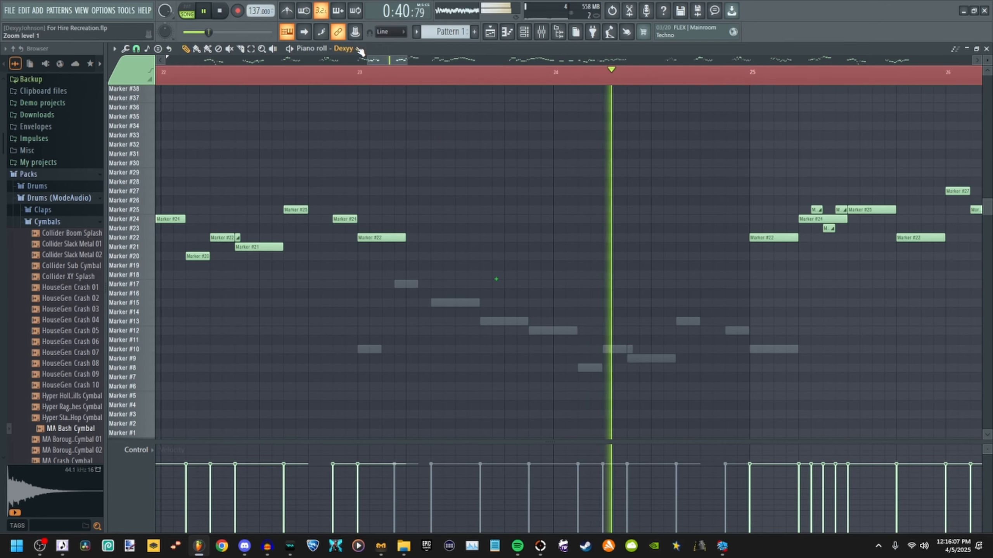
pyautogui.moveTo(396, 59); pyautogui.dragTo(445, 63)
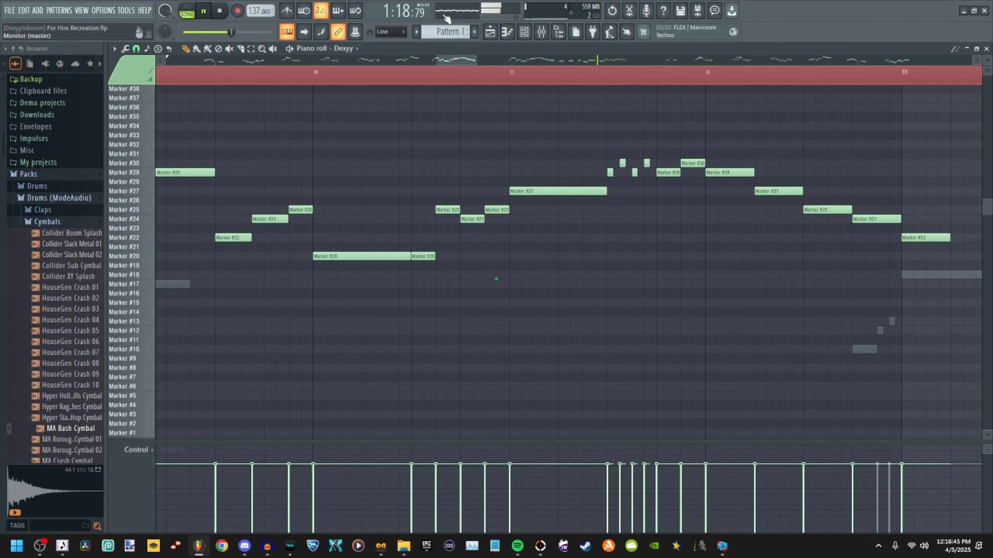
pyautogui.moveTo(477, 59); pyautogui.dragTo(689, 287)
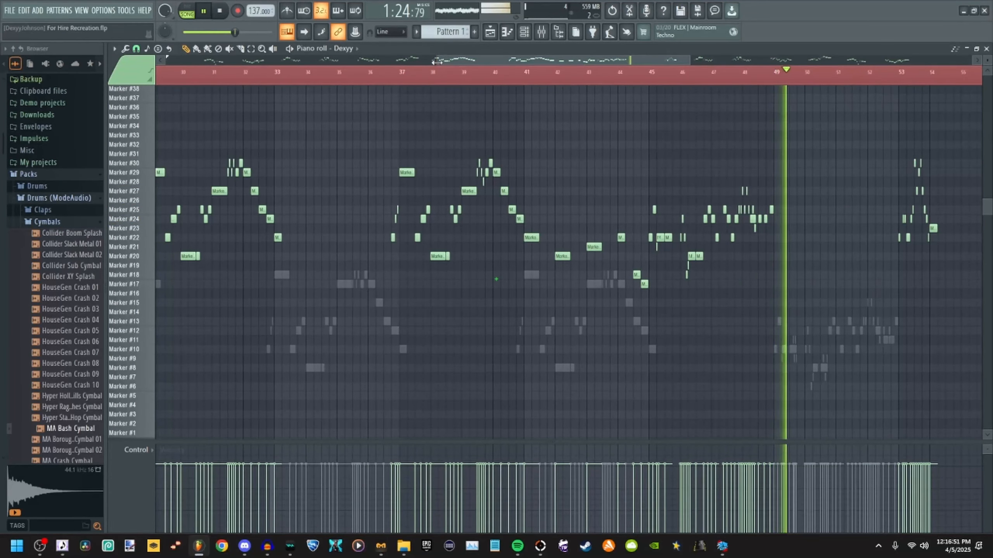
pyautogui.moveTo(437, 60); pyautogui.dragTo(610, 101)
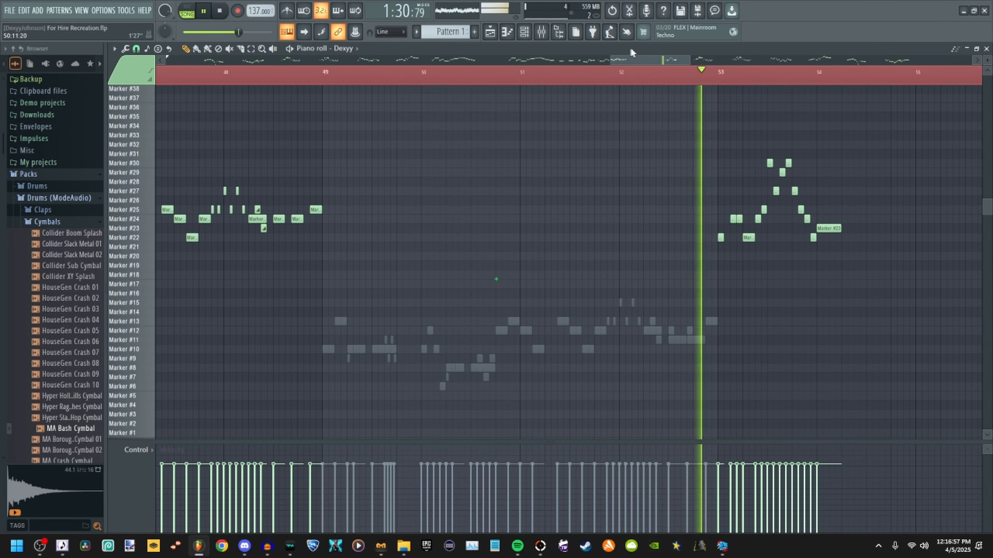
pyautogui.moveTo(644, 59); pyautogui.dragTo(675, 58)
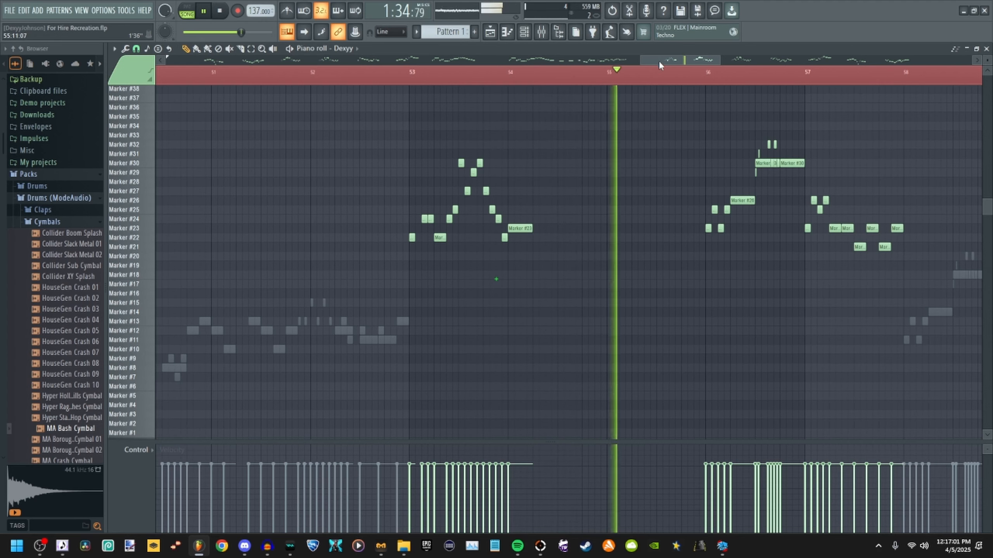
pyautogui.moveTo(641, 59); pyautogui.dragTo(660, 70)
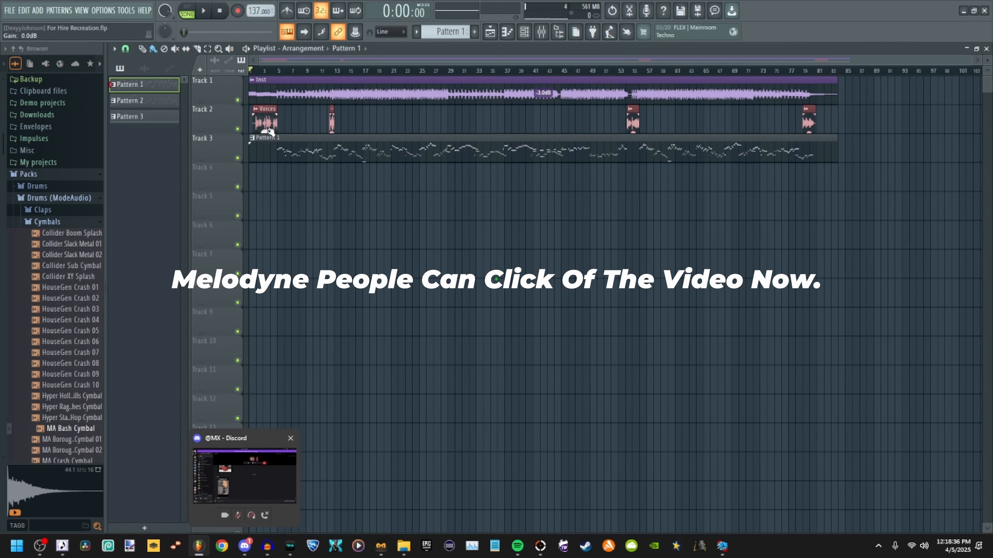
# Start a new project with an INSTRUMENTAL track and show the mixer with Insert 1.
pyautogui.click(8, 11)
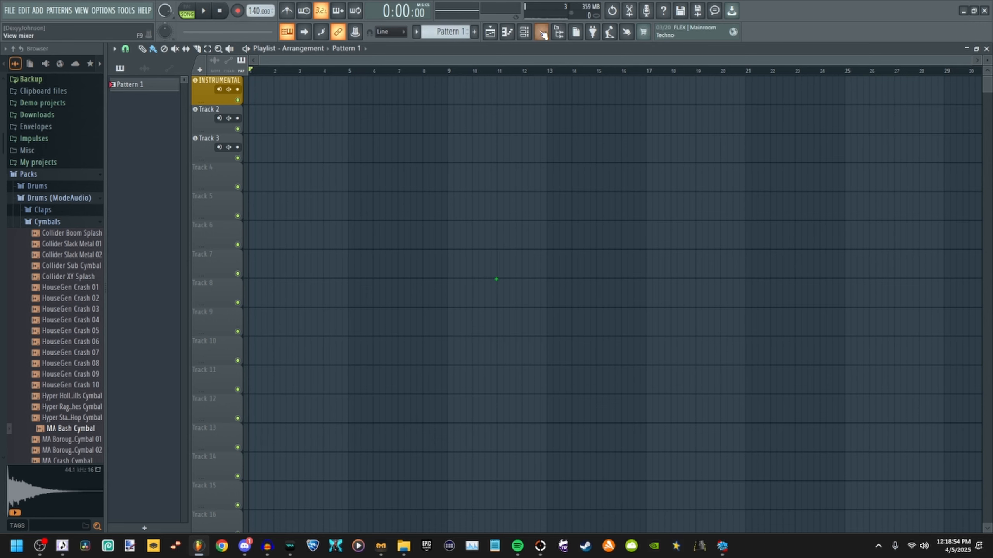
pyautogui.click(8, 11)
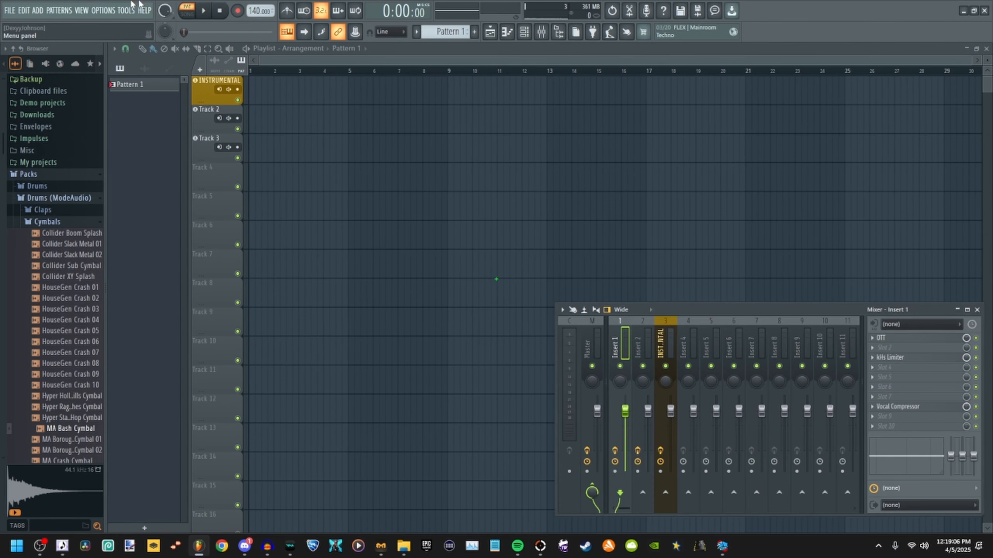
# Review the FL Studio ASIO driver's buffer length and microphone input in the audio settings.
pyautogui.click(111, 10)
pyautogui.click(117, 42)
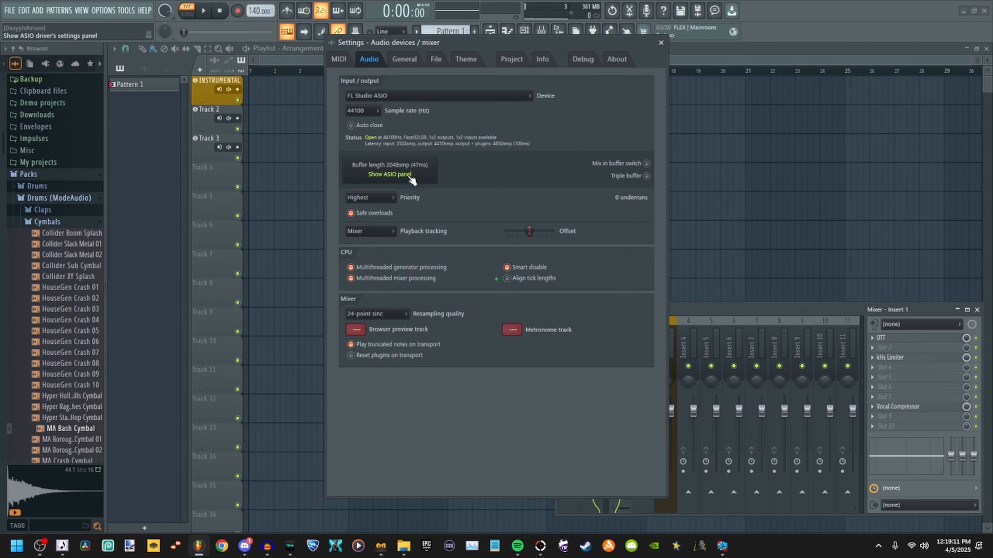
pyautogui.click(411, 178)
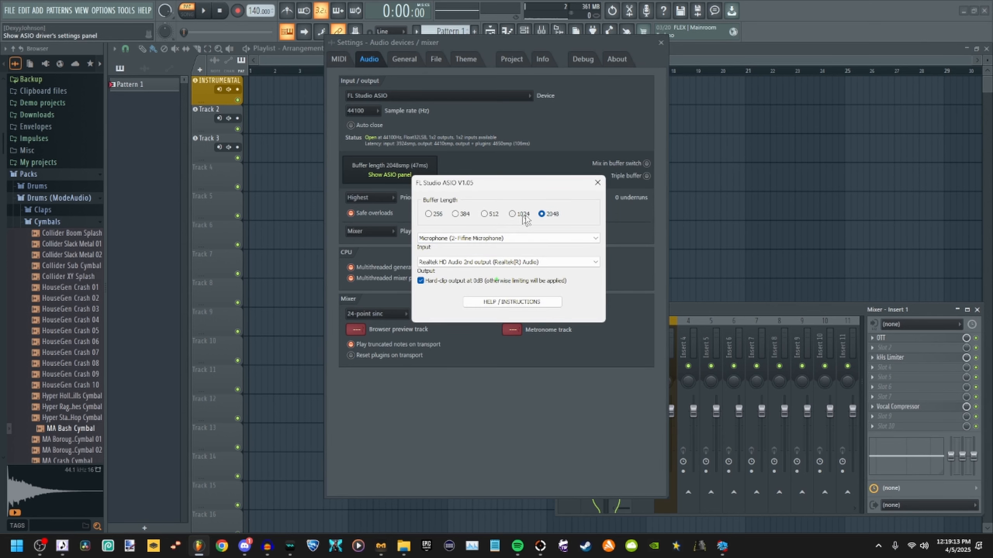
pyautogui.click(597, 182)
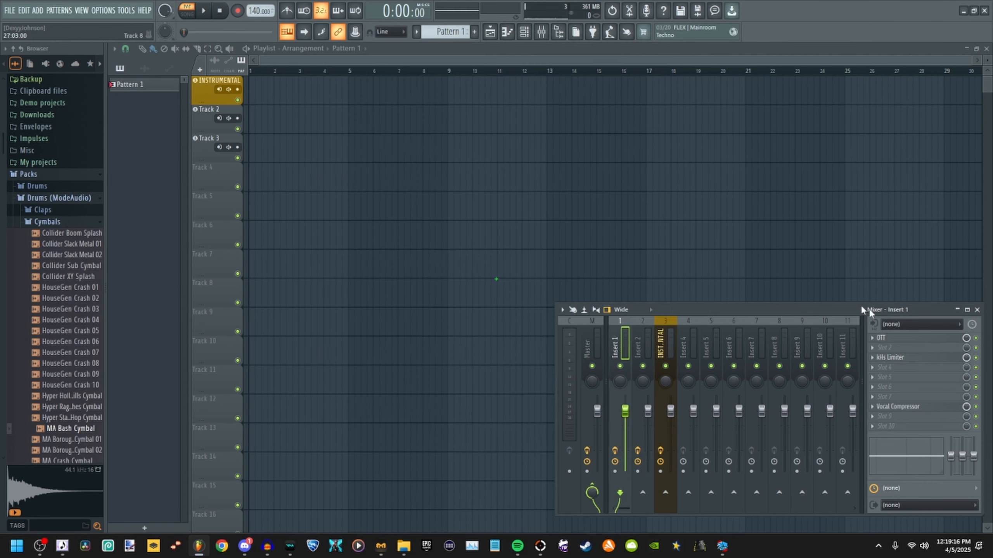
# Assign stereo input In 1 - In 2 to mixer Insert 1, and switch it to mono input In 1 with the insert muted.
pyautogui.click(895, 326)
pyautogui.click(910, 326)
pyautogui.click(906, 329)
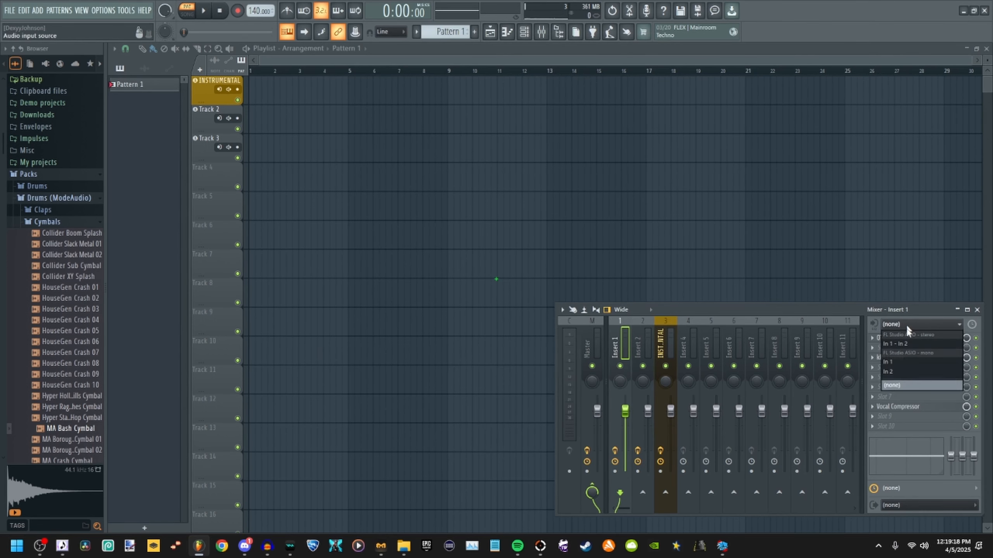
pyautogui.click(905, 343)
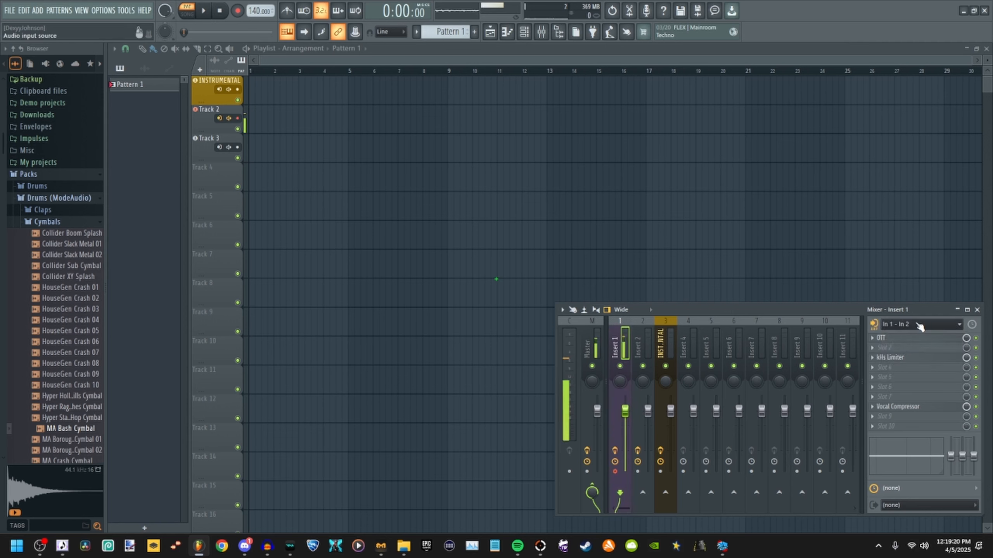
pyautogui.click(920, 326)
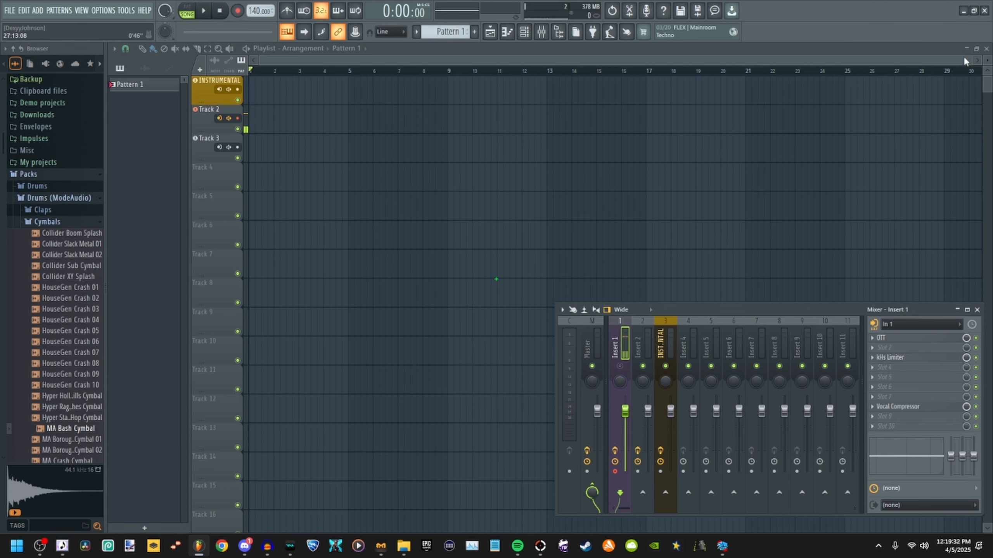
# Arm the transport for recording and bring the mixer back into view.
pyautogui.moveTo(970, 57); pyautogui.dragTo(678, 58)
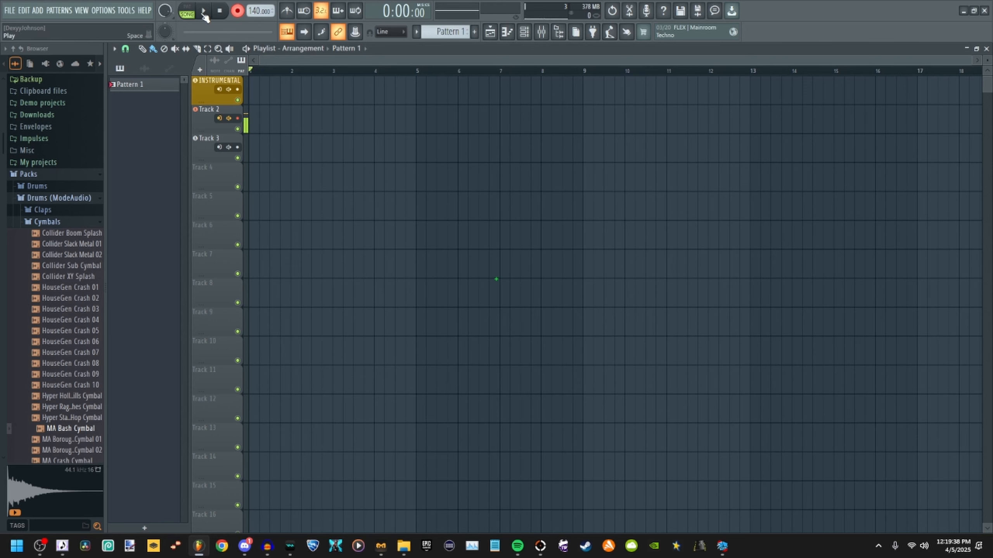
pyautogui.click(542, 34)
pyautogui.click(541, 35)
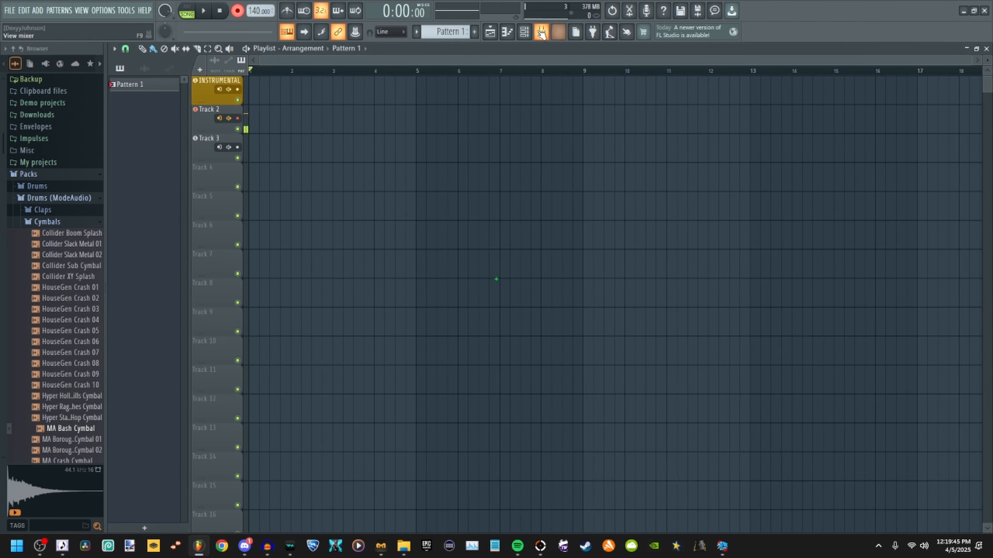
pyautogui.click(543, 35)
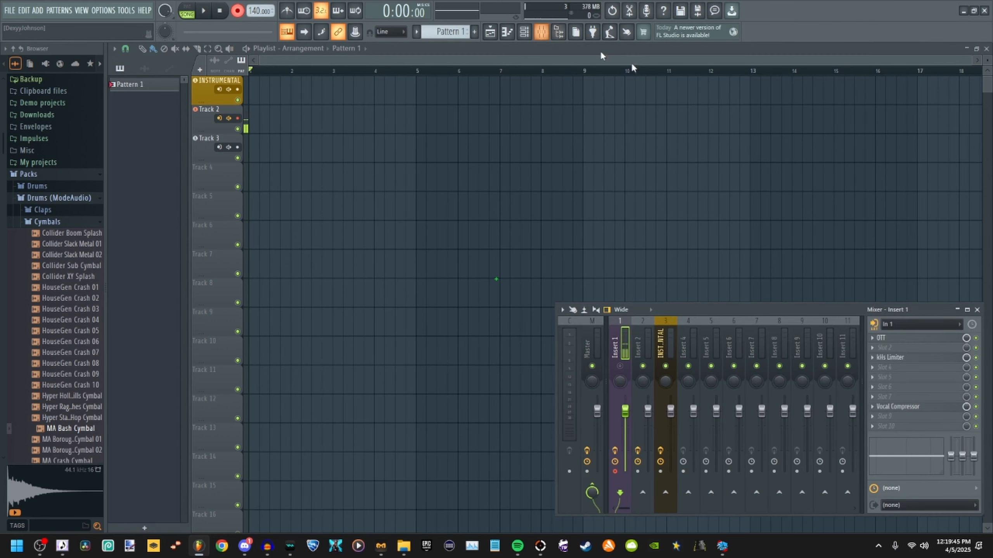
# Load Edison into slot 2 of Insert 1, record the sustained vocal notes in two attempts, and play back the take.
pyautogui.click(892, 350)
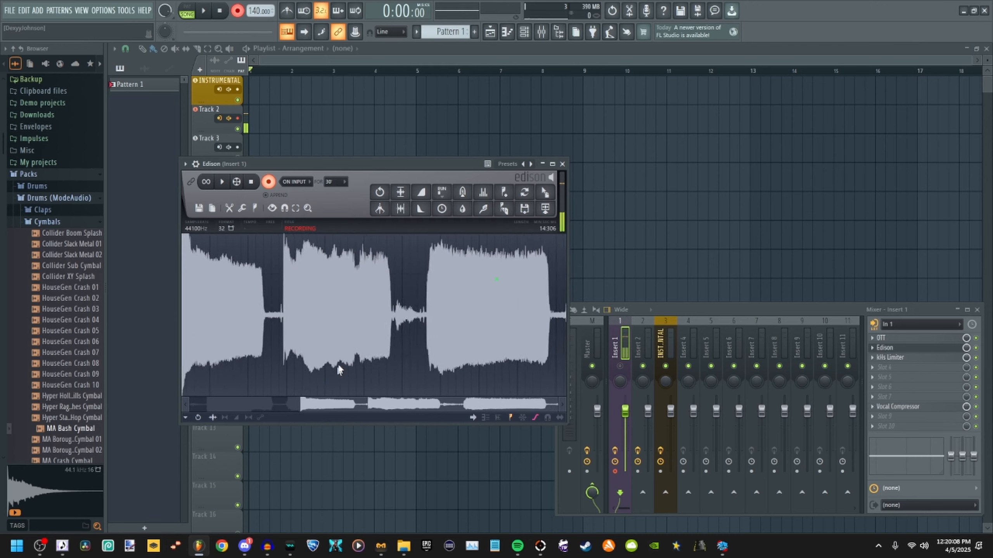
pyautogui.press('space')
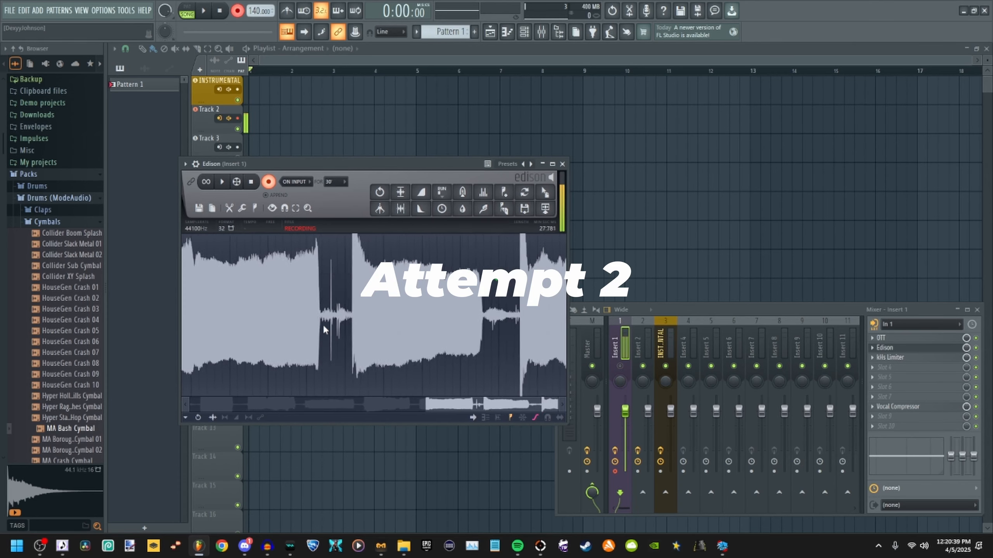
pyautogui.press('space')
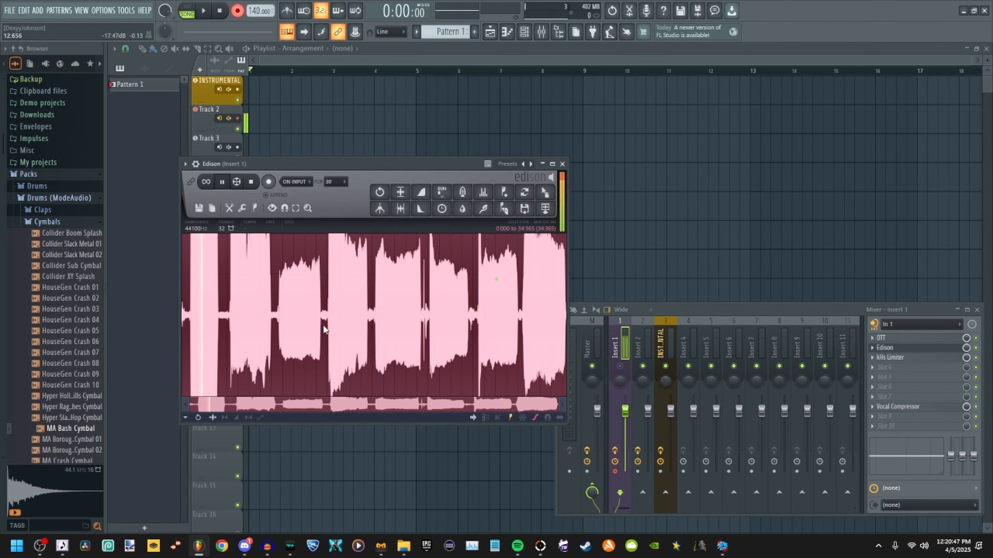
# Unmute mixer Insert 1 and set its audio input source to (none).
pyautogui.click(619, 366)
pyautogui.click(932, 325)
pyautogui.click(904, 386)
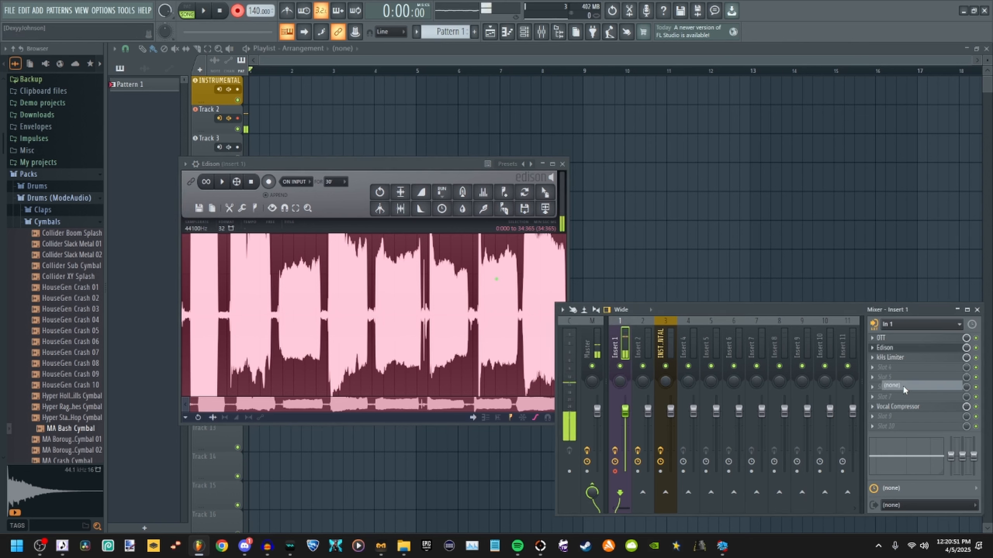
# Trim the quiet lead-in before the first vocal note off the start of the Edison recording.
pyautogui.click(500, 279)
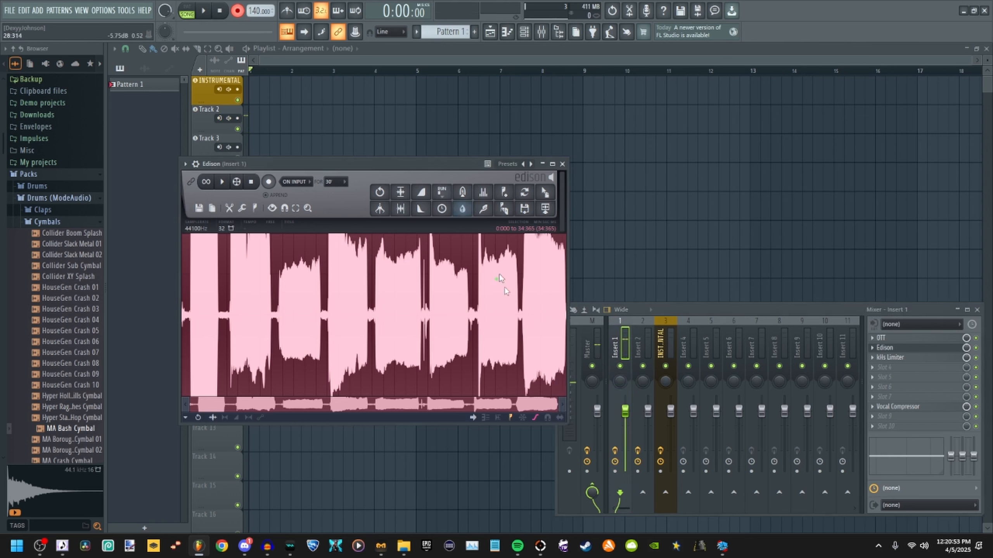
pyautogui.moveTo(558, 403); pyautogui.dragTo(250, 404)
pyautogui.press('space')
pyautogui.press('space')
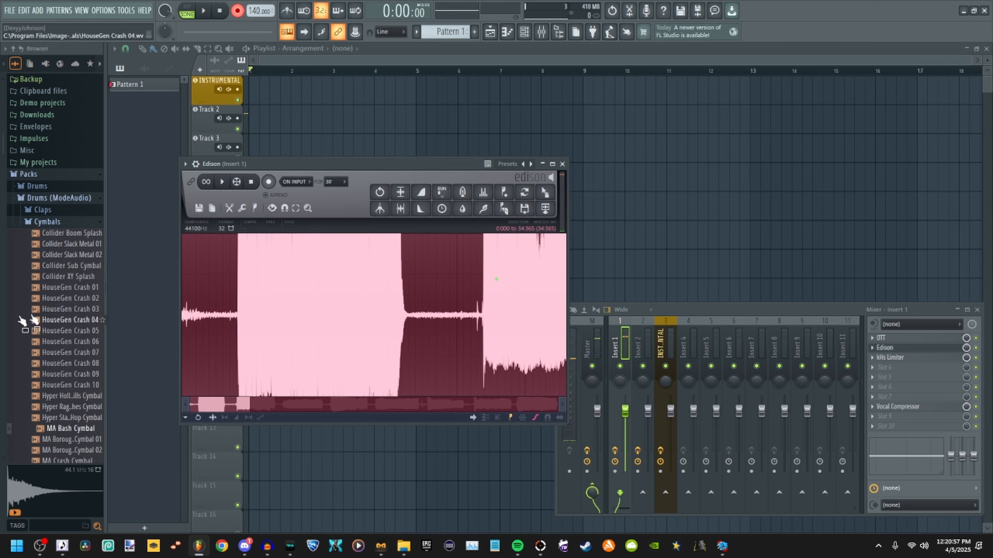
pyautogui.press('Delete')
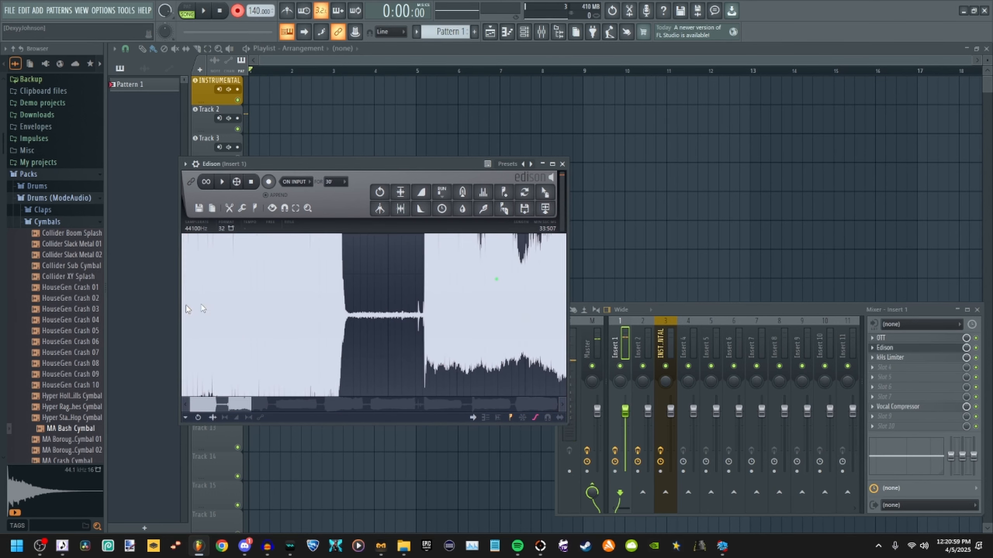
# Silence the gap between the first and second vocal notes with Edison's Amp script at volume 0, and play the recording.
pyautogui.press('space')
pyautogui.moveTo(338, 299); pyautogui.dragTo(435, 296)
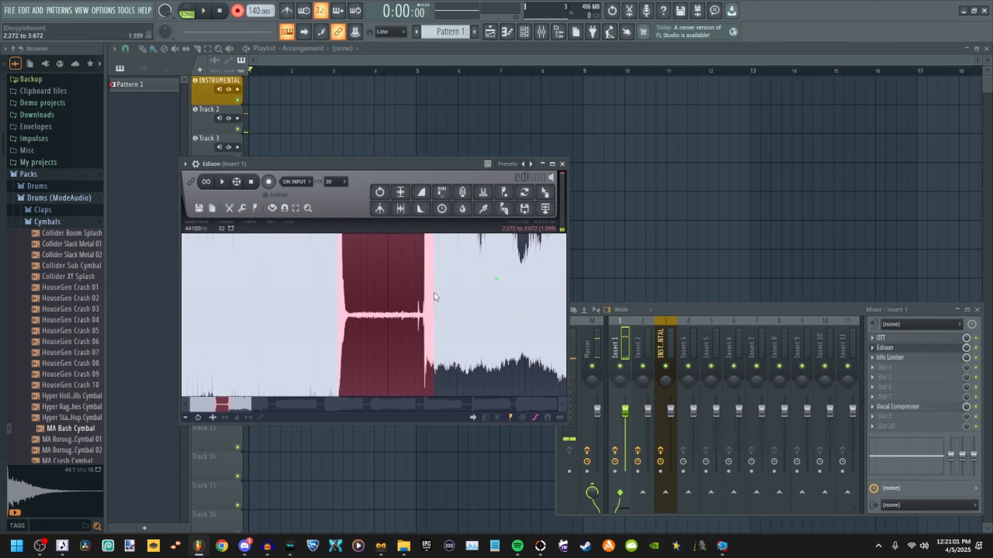
pyautogui.press('space')
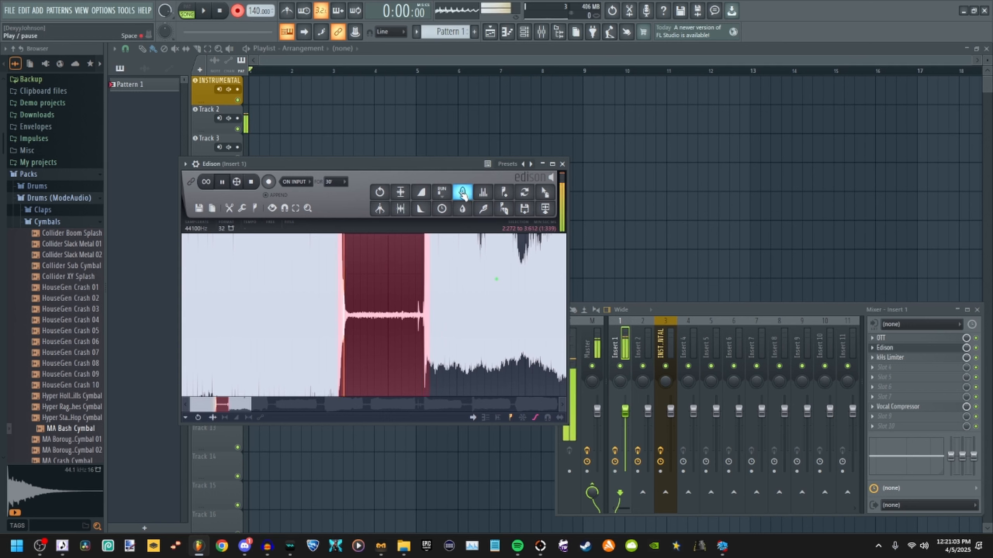
pyautogui.click(445, 196)
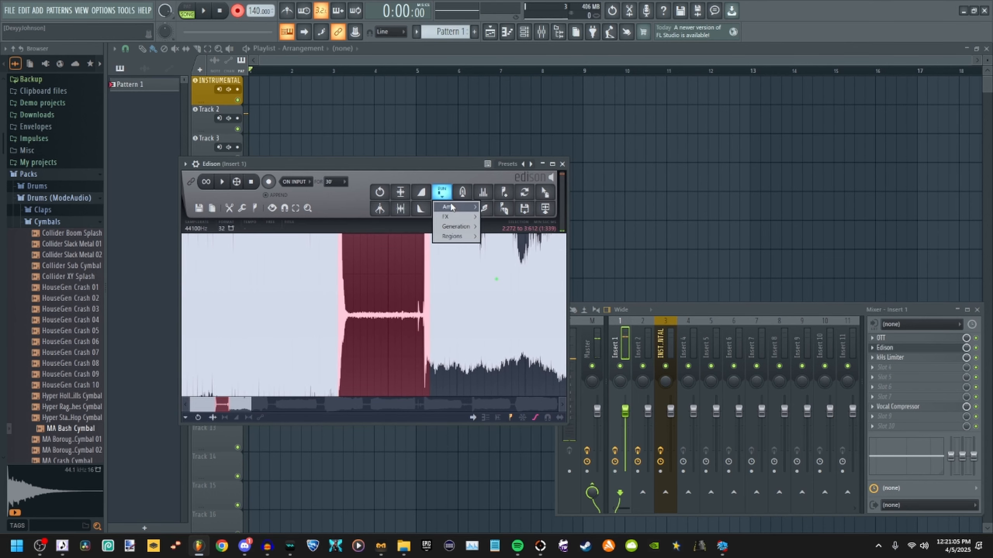
pyautogui.click(491, 209)
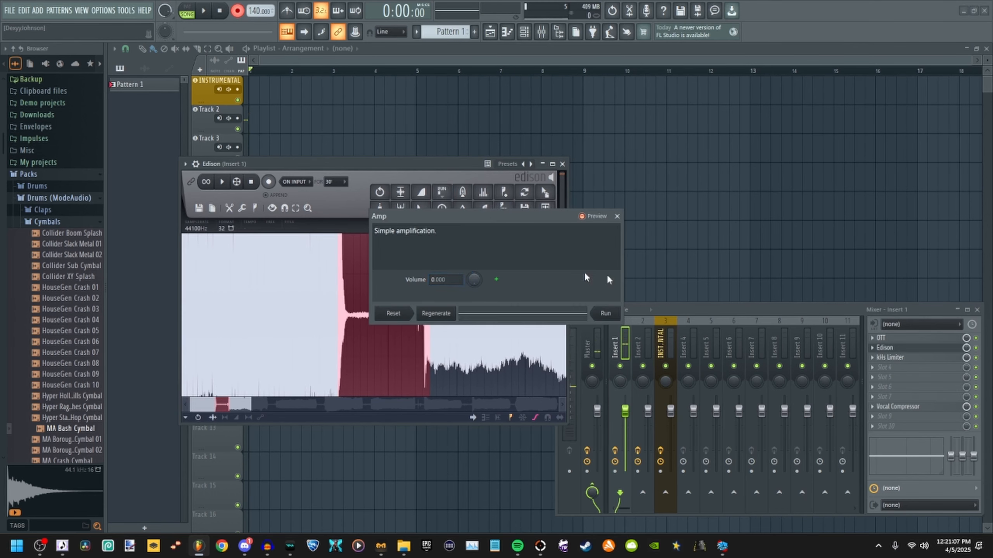
pyautogui.click(607, 314)
pyautogui.click(372, 326)
pyautogui.press('space')
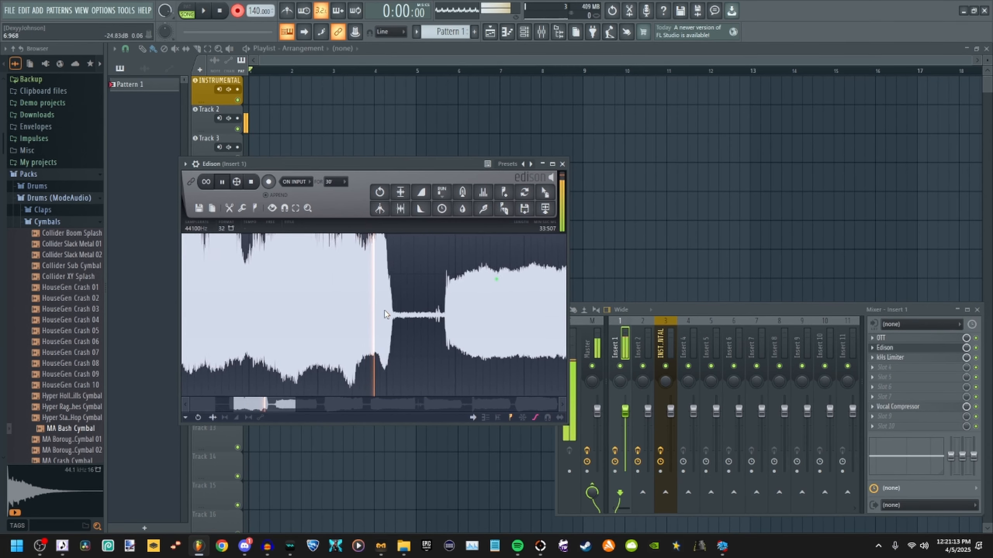
pyautogui.press('space')
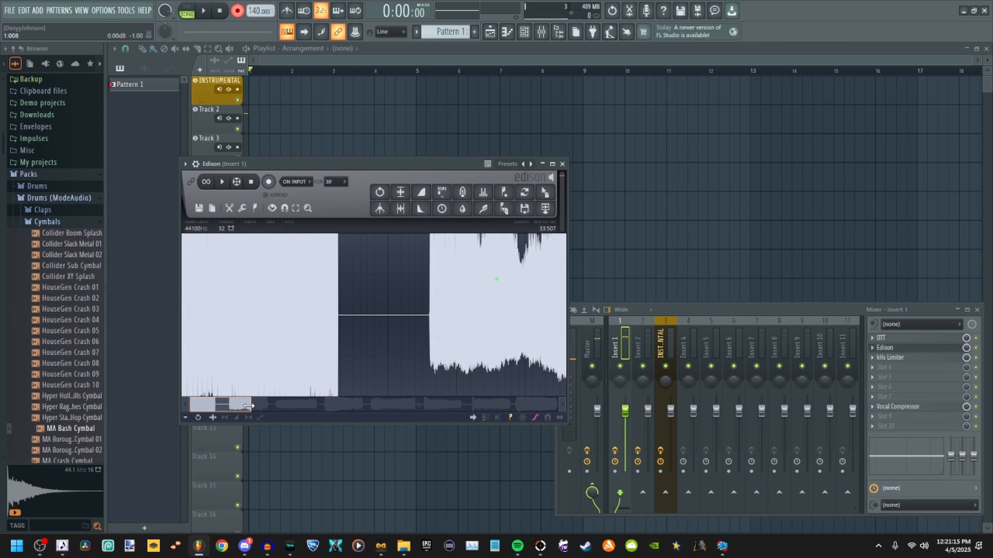
# Silence all remaining gaps between the vocal notes with the Amp script at volume 0.
pyautogui.moveTo(248, 406); pyautogui.dragTo(378, 354)
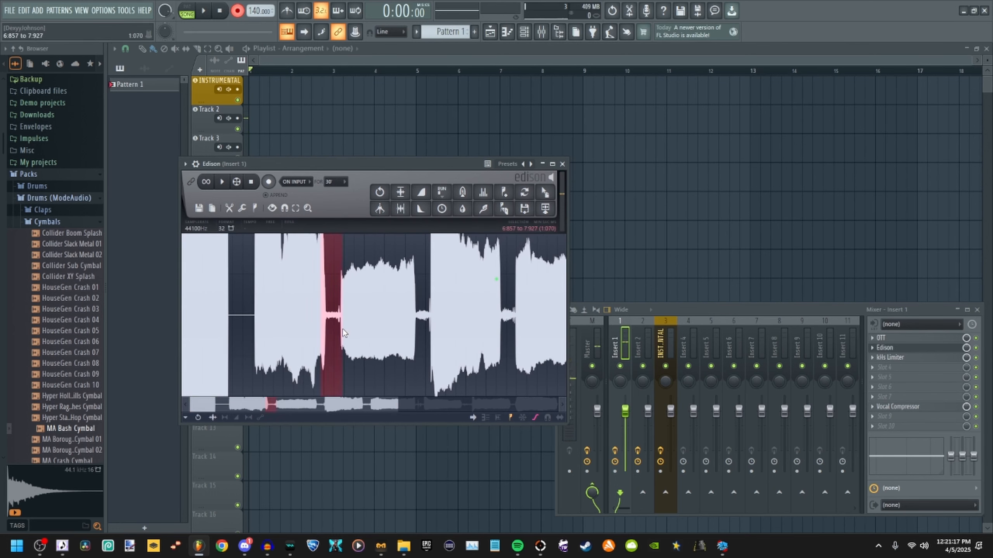
pyautogui.click(441, 194)
pyautogui.click(495, 206)
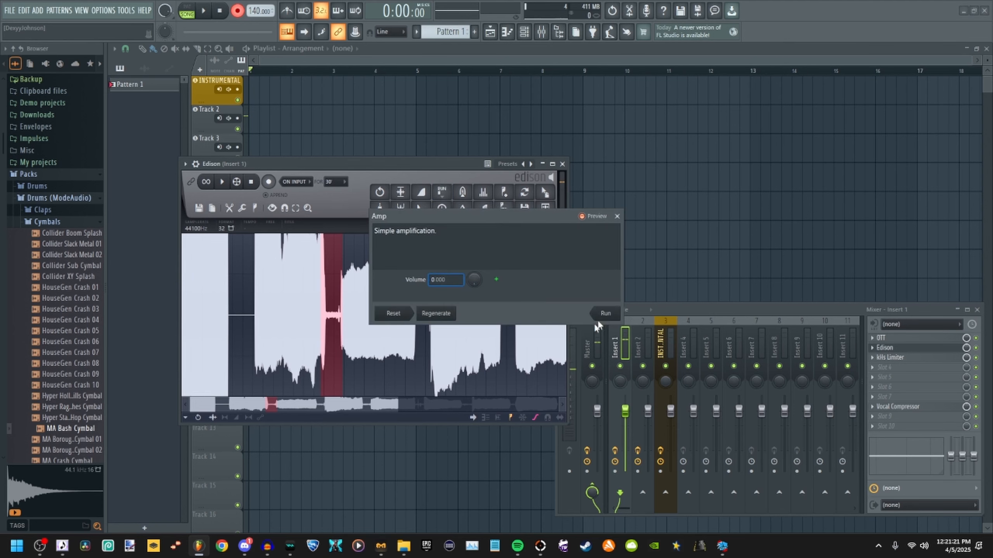
pyautogui.click(609, 318)
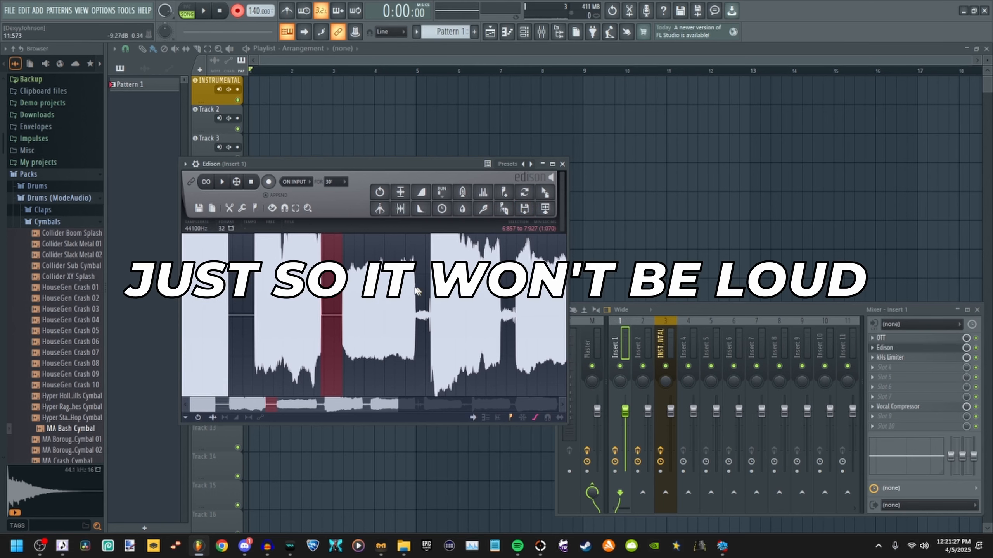
pyautogui.moveTo(413, 294); pyautogui.dragTo(432, 297)
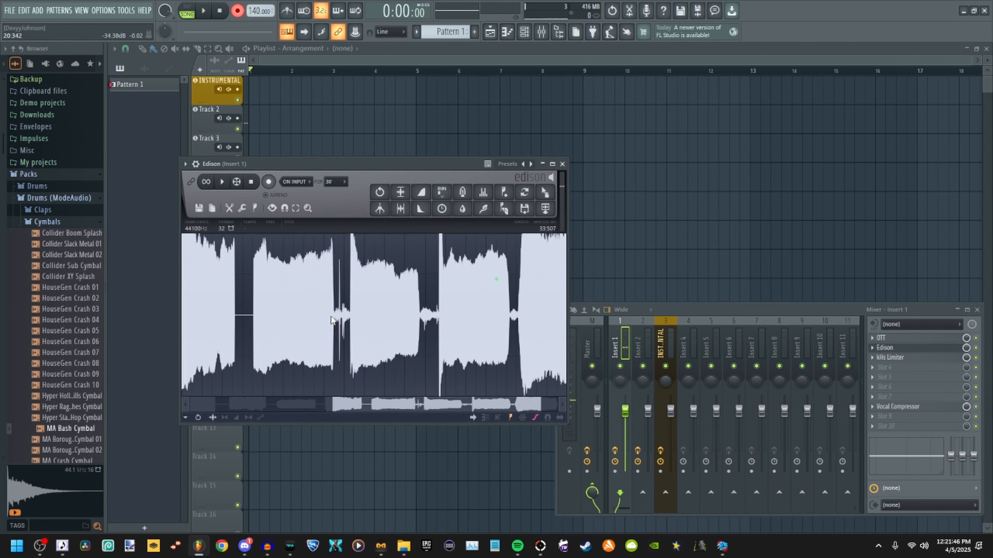
pyautogui.moveTo(330, 319); pyautogui.dragTo(348, 319)
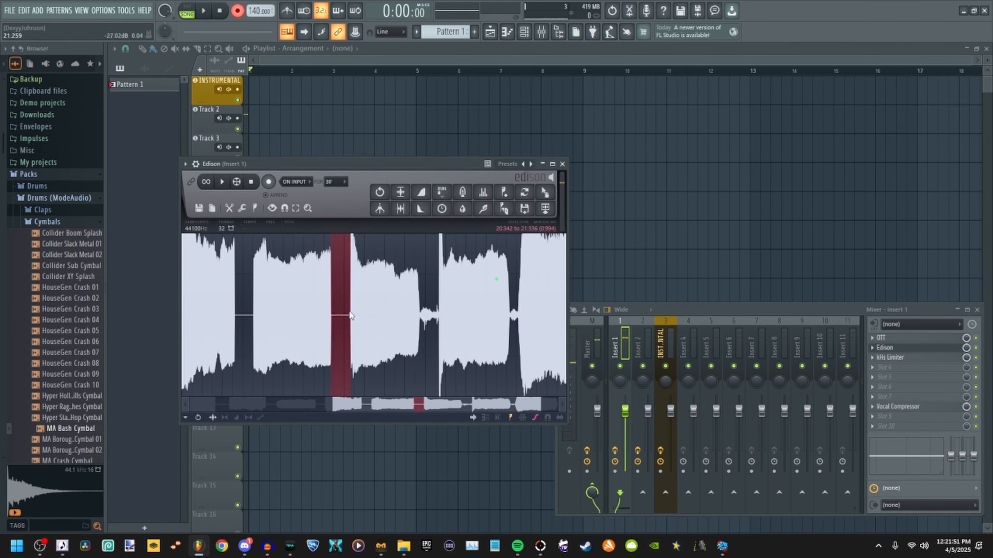
pyautogui.moveTo(420, 313); pyautogui.dragTo(437, 313)
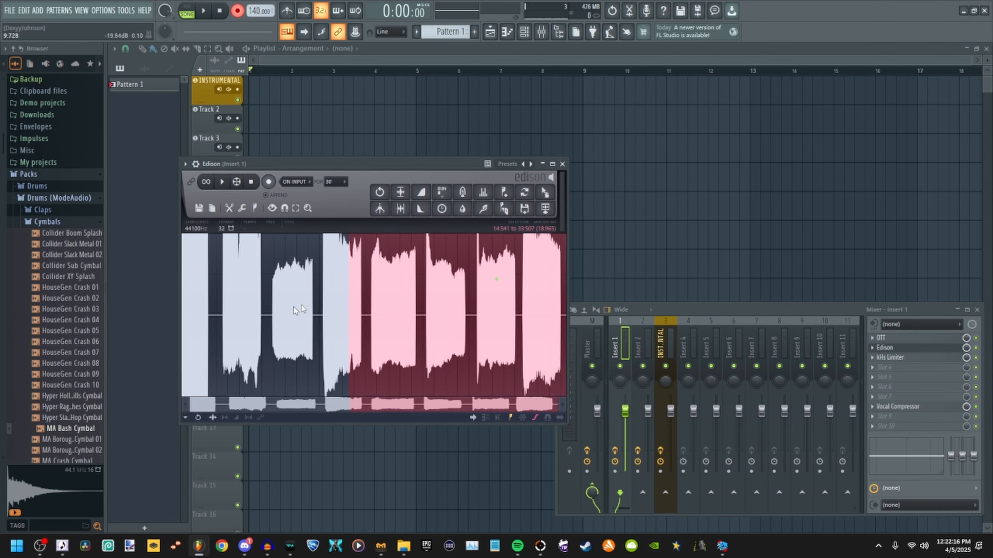
# Select and copy the whole cleaned take and paste it repeatedly, leaving seven back-to-back repetitions after undoing the surplus paste.
pyautogui.click(361, 299)
pyautogui.hotkey('ctrl', 'a')
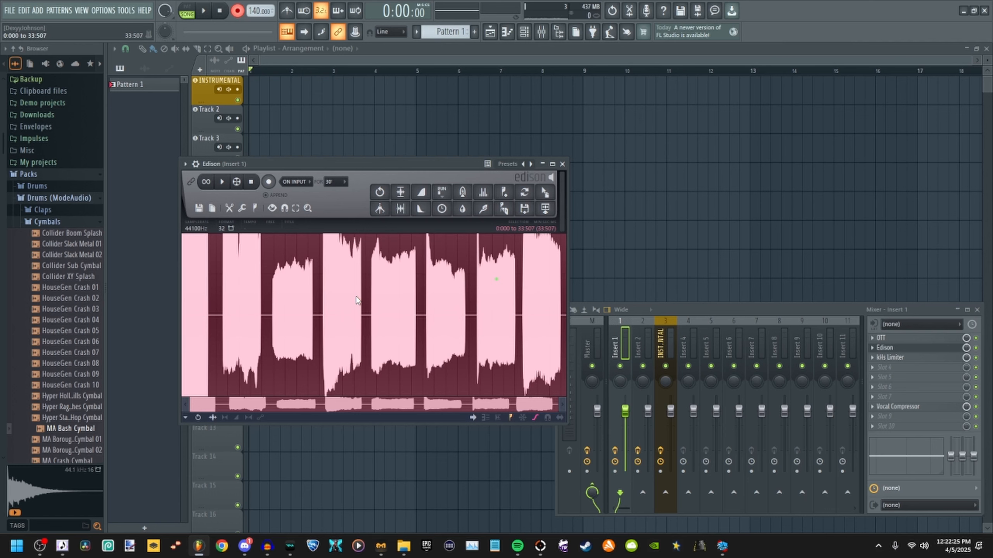
pyautogui.hotkey('ctrl', 'v')
pyautogui.hotkey('ctrl', 'v')
pyautogui.hotkey('ctrl', 'v')
pyautogui.hotkey('ctrl', 'v')
pyautogui.hotkey('ctrl', 'v')
pyautogui.hotkey('ctrl', 'v')
pyautogui.hotkey('ctrl', 'v')
pyautogui.hotkey('ctrl', 'v')
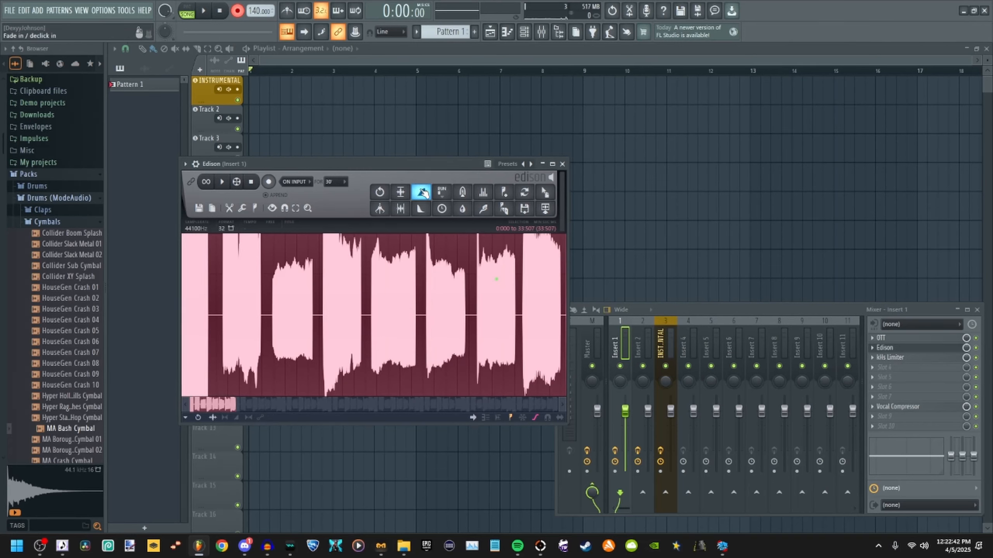
pyautogui.hotkey('ctrl', 'z')
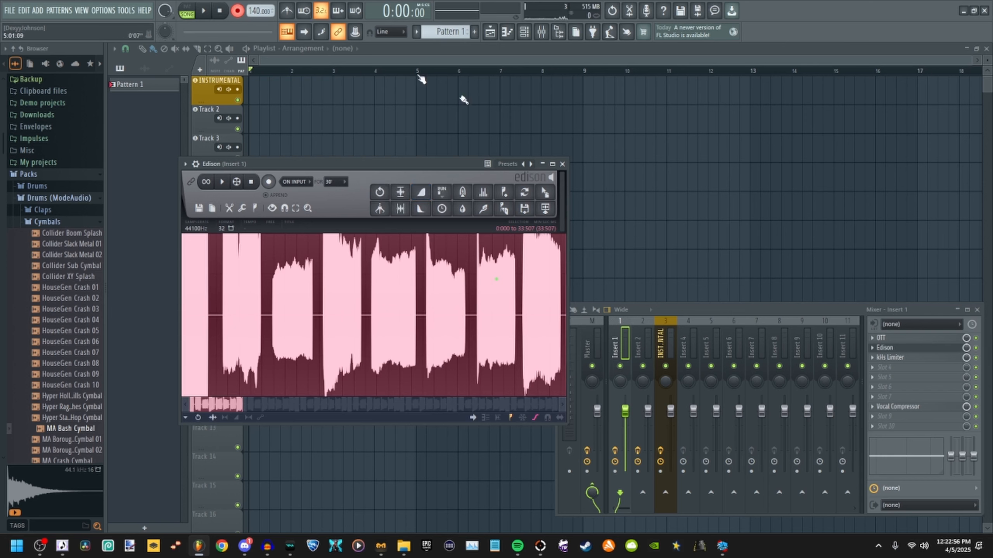
# Place the entire extended recording as an audio clip at the start of playlist Track 6 and open its channel settings.
pyautogui.moveTo(240, 400); pyautogui.dragTo(562, 403)
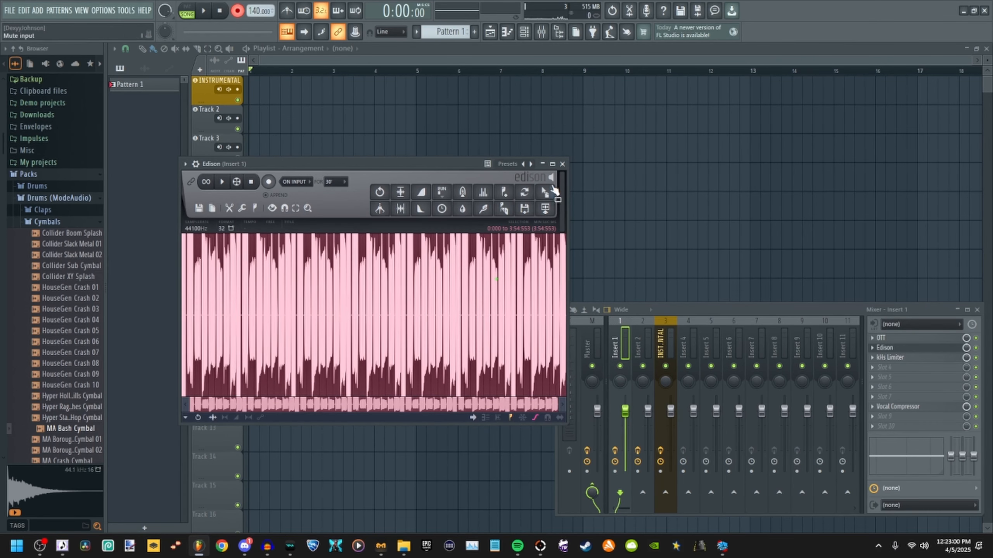
pyautogui.moveTo(546, 202); pyautogui.dragTo(248, 235)
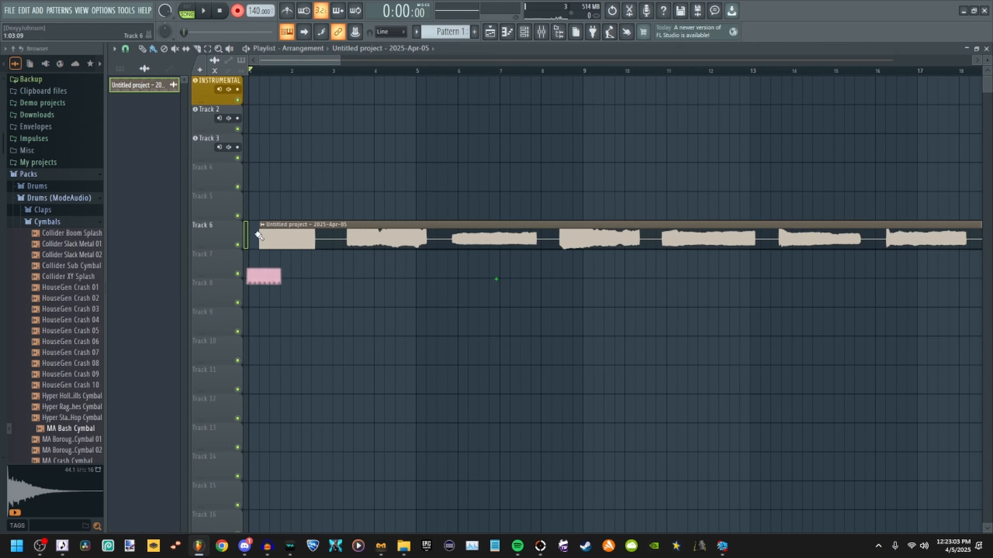
pyautogui.doubleClick(300, 234)
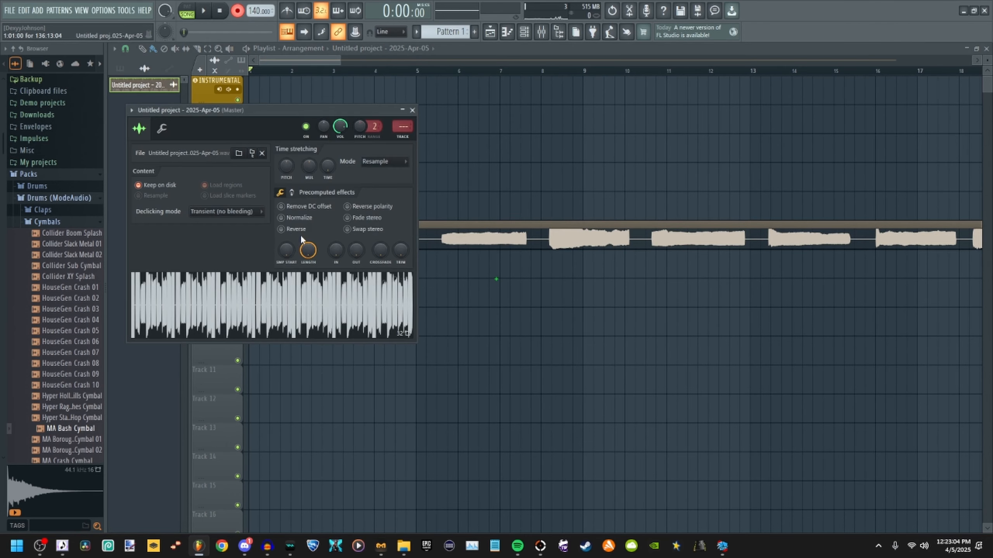
# Enable Normalize for the audio clip and save its sample as a file.
pyautogui.rightClick(327, 299)
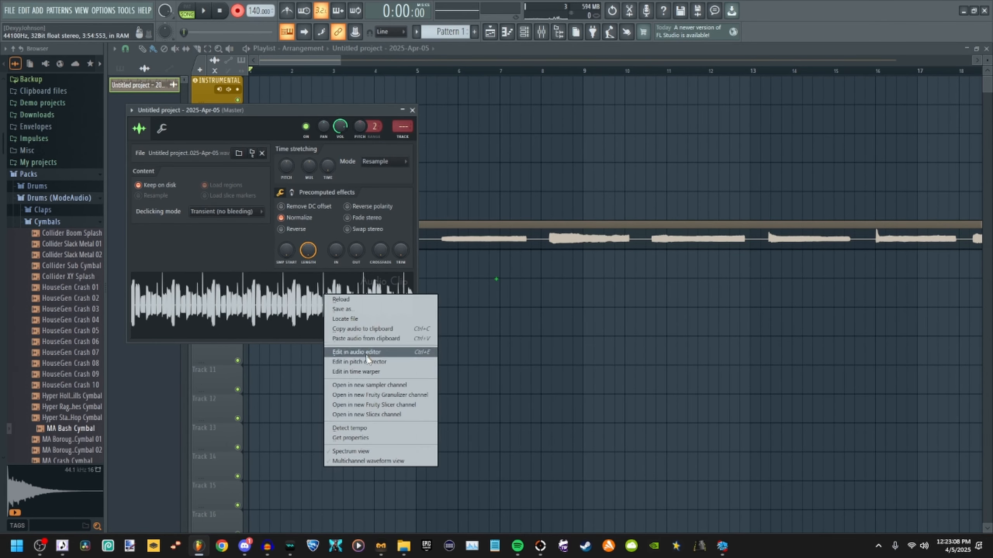
pyautogui.click(392, 309)
pyautogui.click(656, 325)
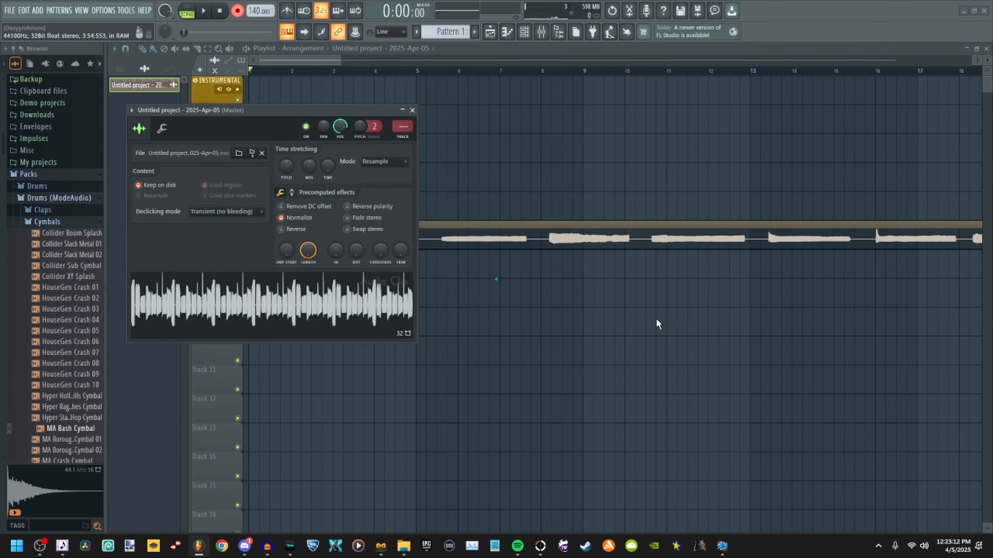
# Open the sample in the Newtone pitch corrector with Center at maximum and Variation and Trans at minimum for all notes.
pyautogui.rightClick(296, 300)
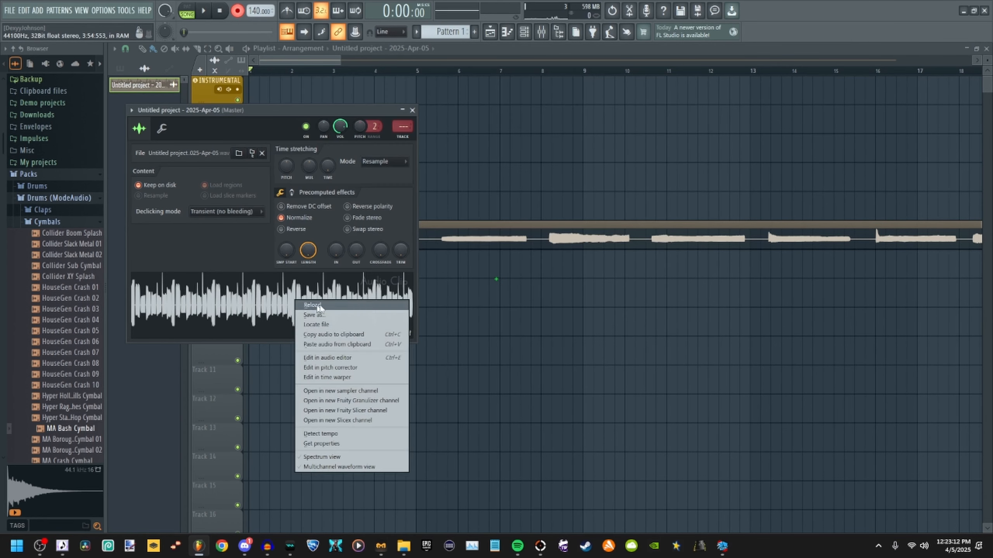
pyautogui.click(384, 368)
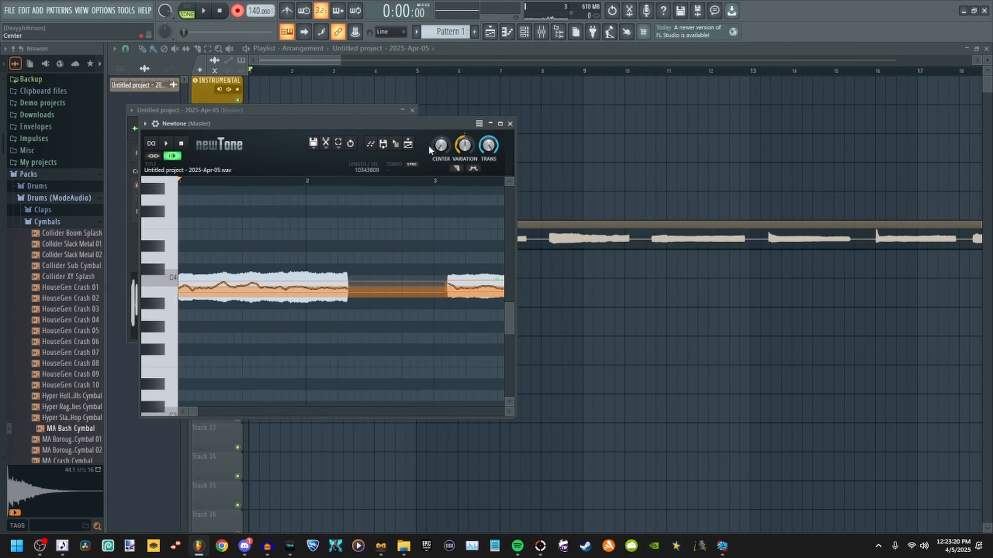
pyautogui.moveTo(440, 150); pyautogui.dragTo(464, 164)
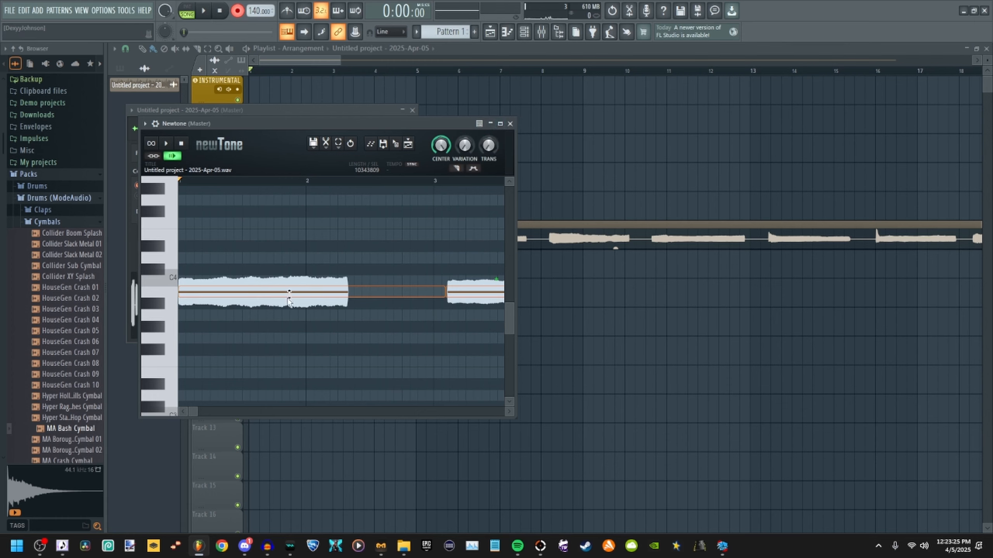
# Tune the first eight notes in Newtone to rising semitone steps from A#3 to F4.
pyautogui.moveTo(197, 412)
pyautogui.mouseDown()
pyautogui.moveTo(245, 406)
pyautogui.moveTo(199, 410)
pyautogui.mouseUp()
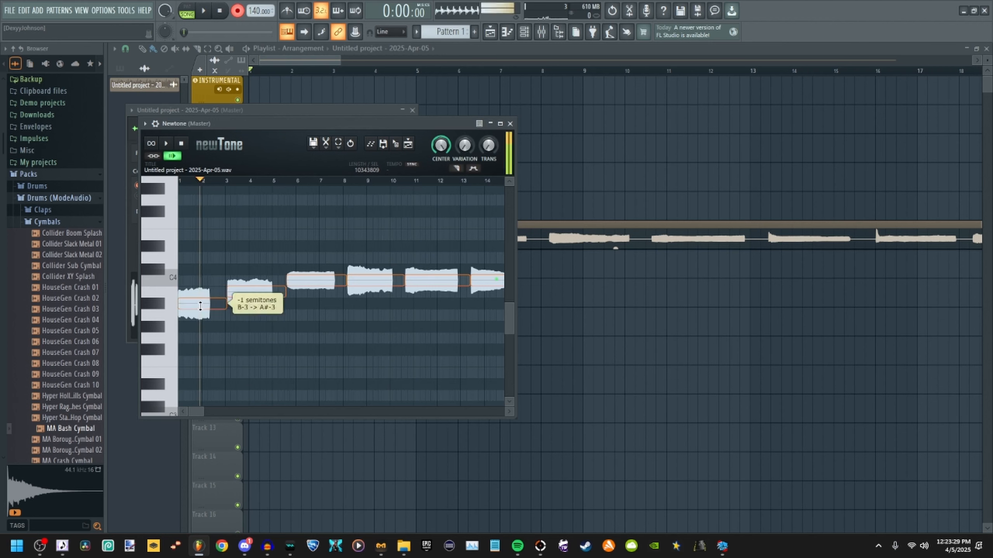
pyautogui.moveTo(370, 280); pyautogui.dragTo(370, 269)
pyautogui.moveTo(432, 280); pyautogui.dragTo(432, 258)
pyautogui.moveTo(195, 413); pyautogui.dragTo(237, 411)
pyautogui.moveTo(282, 280); pyautogui.dragTo(282, 246)
pyautogui.moveTo(302, 280); pyautogui.dragTo(302, 234)
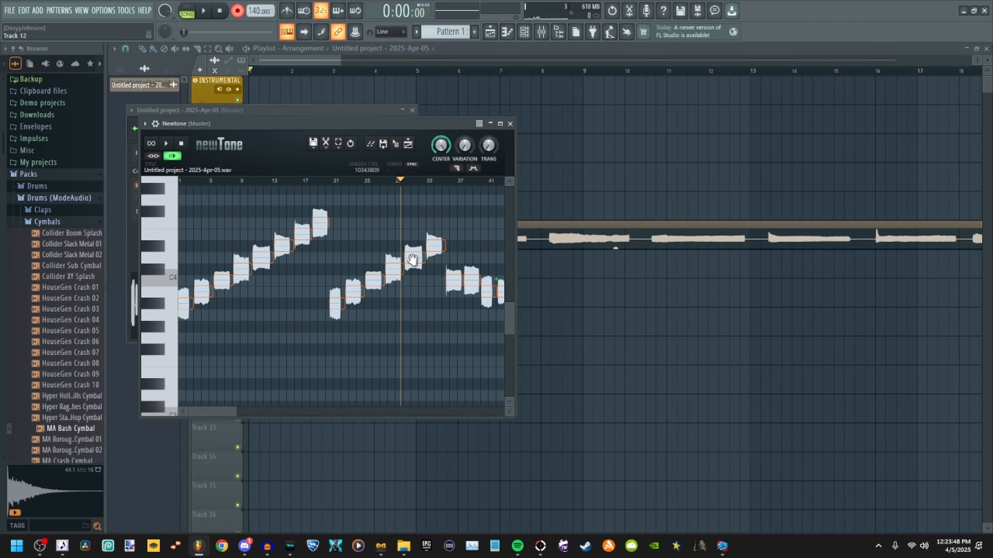
pyautogui.moveTo(429, 236); pyautogui.dragTo(337, 311)
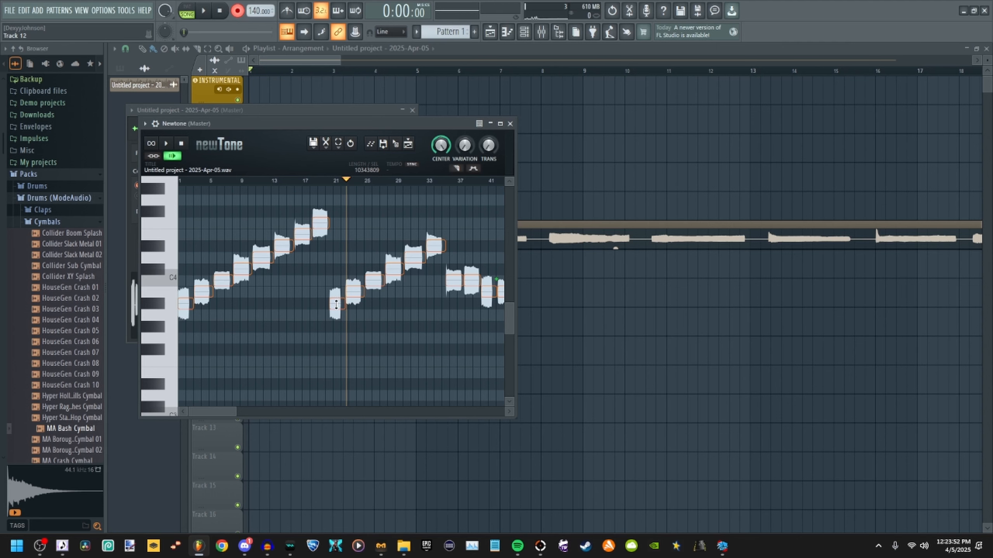
pyautogui.moveTo(336, 306); pyautogui.dragTo(336, 259)
pyautogui.hotkey('ctrl', 'z')
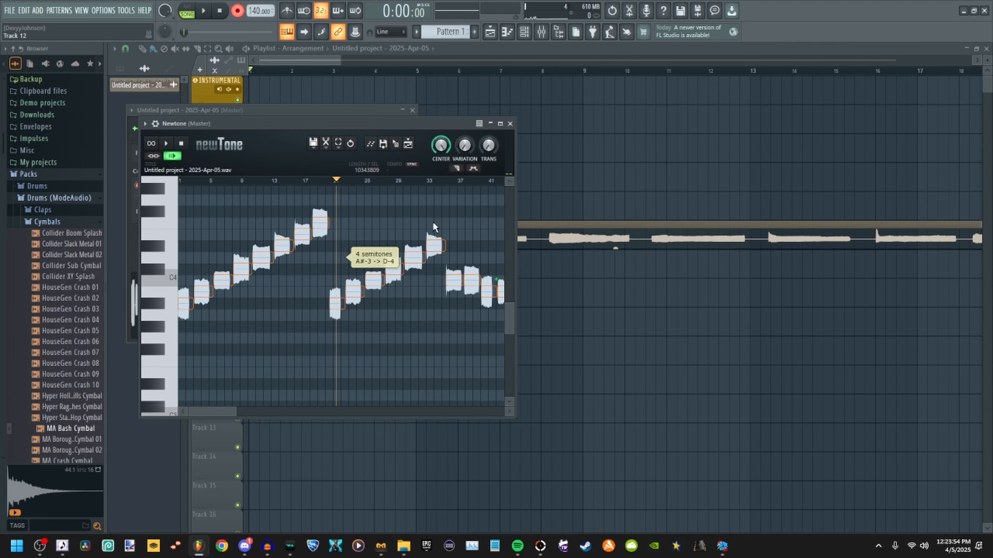
# Raise the second run of notes by 8 semitones to start on F#4, and lower the whole rising scale by 10 semitones.
pyautogui.moveTo(441, 227); pyautogui.dragTo(338, 211)
pyautogui.scroll(3, 374, 285)
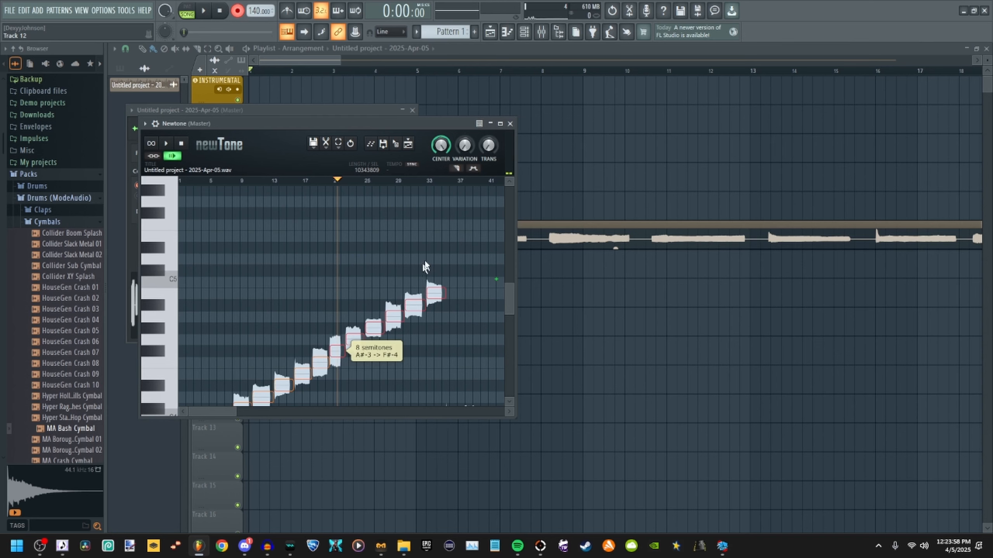
pyautogui.scroll(-4, 428, 266)
pyautogui.moveTo(185, 257); pyautogui.dragTo(186, 373)
pyautogui.click(433, 221)
# Tune the next note after C#4 to D4, and the two notes following it to A3 and A#3.
pyautogui.hscroll(5, 432, 219)
pyautogui.moveTo(244, 234); pyautogui.dragTo(247, 214)
pyautogui.moveTo(261, 236); pyautogui.dragTo(261, 271)
pyautogui.moveTo(280, 248); pyautogui.dragTo(280, 260)
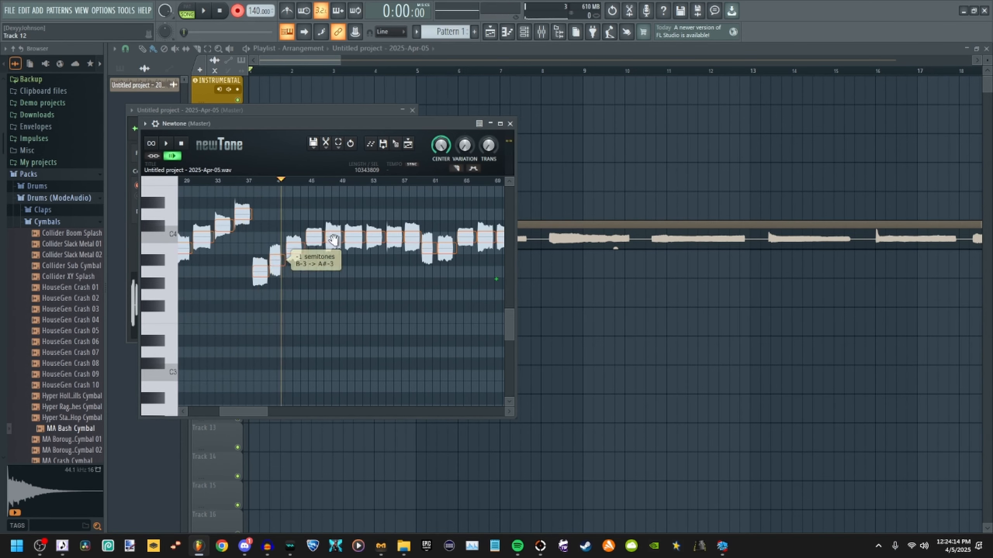
# Tune the next three notes after C4 to C#4, D4 and D#4, and raise the A3-to-D#4 run by 6 semitones.
pyautogui.moveTo(333, 237); pyautogui.dragTo(333, 225)
pyautogui.moveTo(354, 237); pyautogui.dragTo(354, 214)
pyautogui.moveTo(374, 236); pyautogui.dragTo(375, 203)
pyautogui.moveTo(378, 213); pyautogui.dragTo(261, 307)
pyautogui.moveTo(263, 345); pyautogui.dragTo(264, 278)
# Tune the seven notes following A4 to rising semitone steps from A3 to D#4.
pyautogui.moveTo(395, 312); pyautogui.dragTo(395, 346)
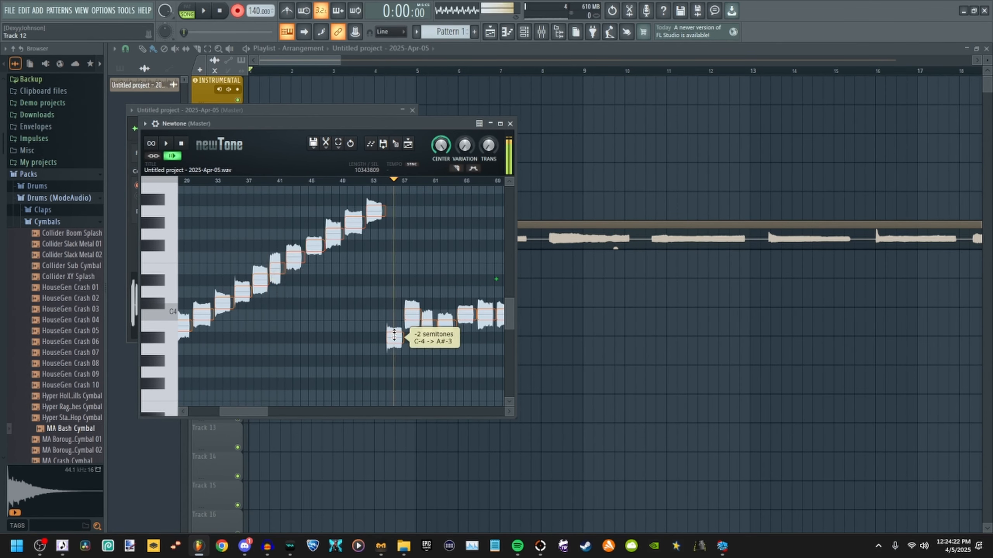
pyautogui.moveTo(411, 313); pyautogui.dragTo(465, 303)
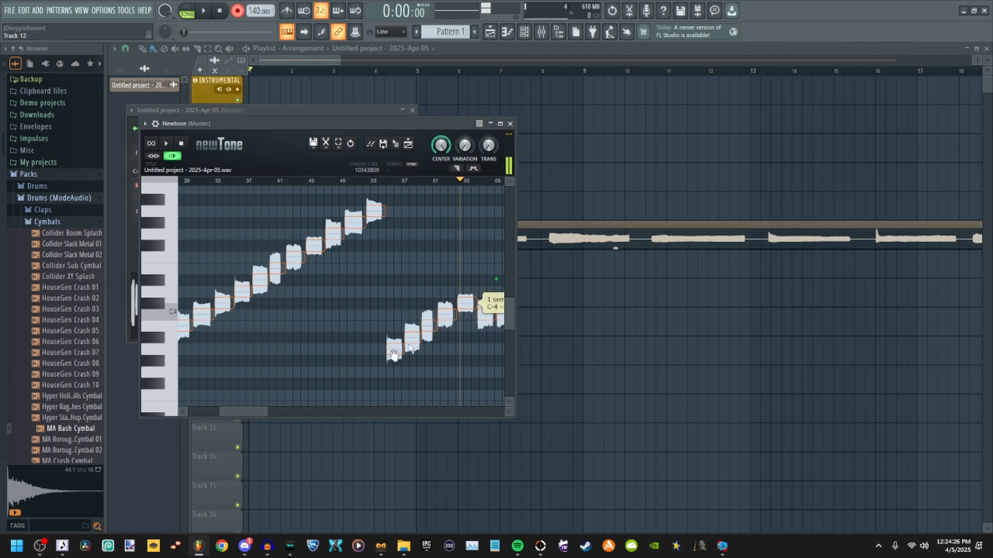
pyautogui.moveTo(249, 409); pyautogui.dragTo(273, 408)
pyautogui.moveTo(341, 315); pyautogui.dragTo(362, 280)
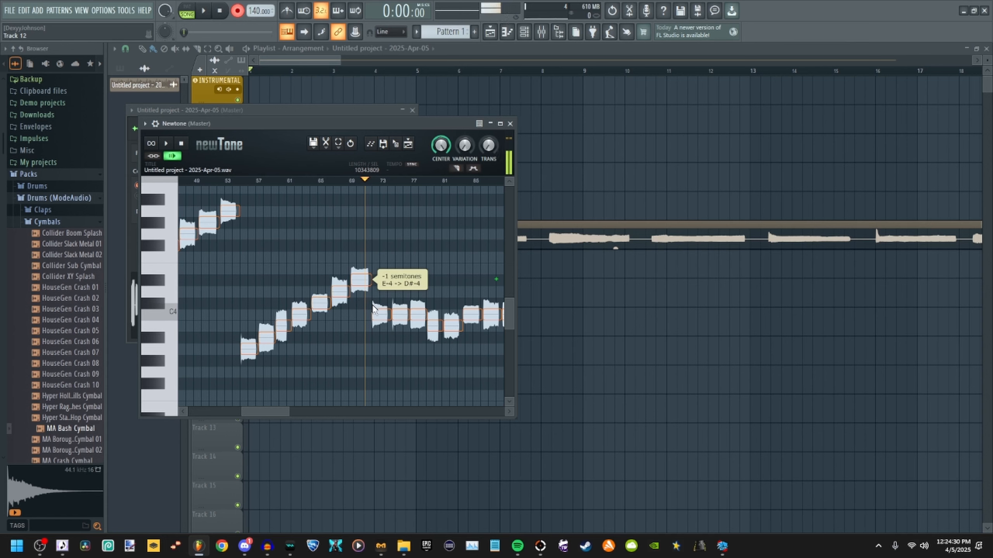
# Tune the next three notes following D#4 to E4, F4 and F#4, and keep raising the notes behind them by semitone steps.
pyautogui.moveTo(379, 314); pyautogui.dragTo(379, 268)
pyautogui.moveTo(400, 314); pyautogui.dragTo(400, 257)
pyautogui.moveTo(417, 315); pyautogui.dragTo(417, 245)
pyautogui.moveTo(433, 326); pyautogui.dragTo(253, 192)
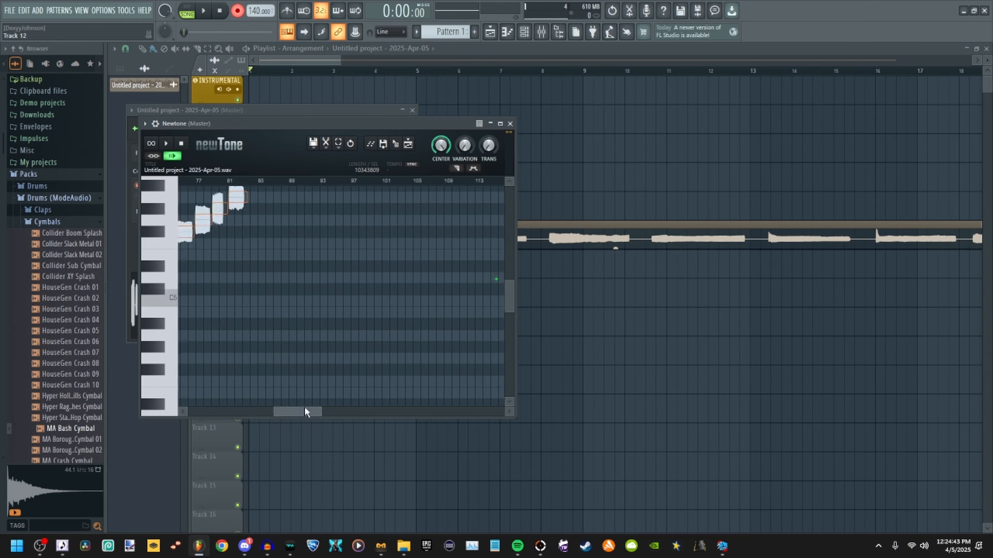
# Tune the remaining notes upward in semitone steps through B5 and C6 and past C7 to complete the chromatic scale.
pyautogui.moveTo(193, 344); pyautogui.dragTo(233, 184)
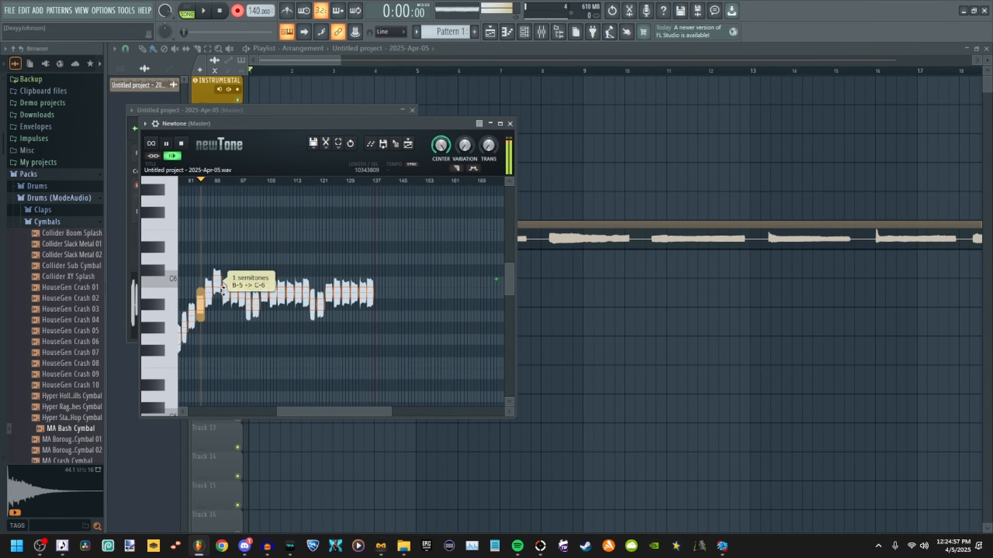
pyautogui.moveTo(256, 332); pyautogui.dragTo(256, 276)
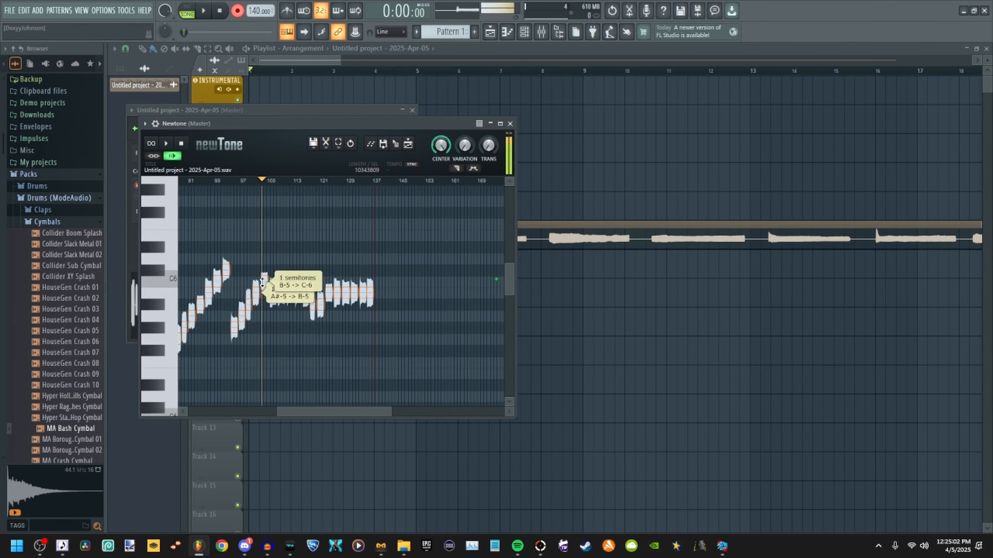
pyautogui.moveTo(290, 309); pyautogui.dragTo(354, 266)
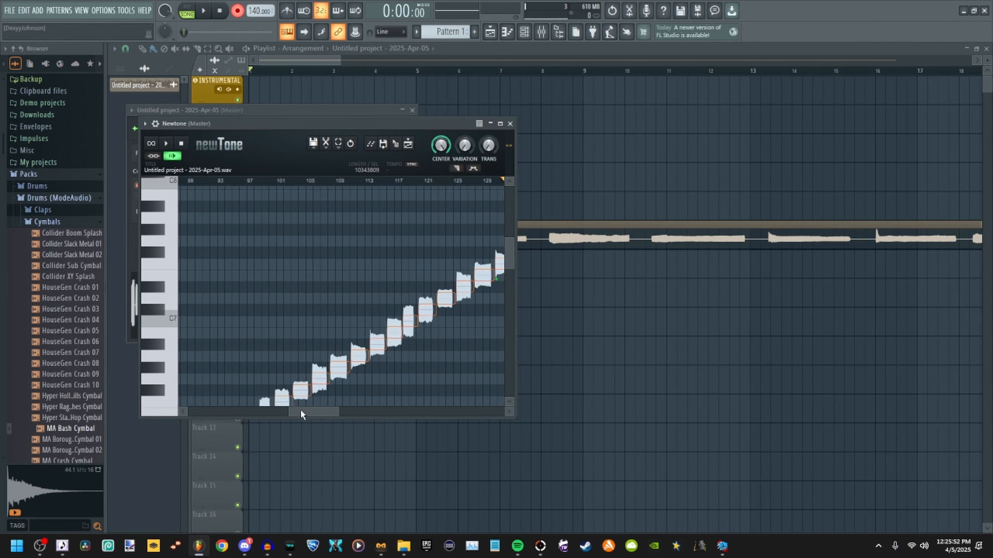
# Place the tuned Newtone audio on Track 9 at bar 1 and delete the old clip from Track 6.
pyautogui.moveTo(301, 409); pyautogui.dragTo(239, 411)
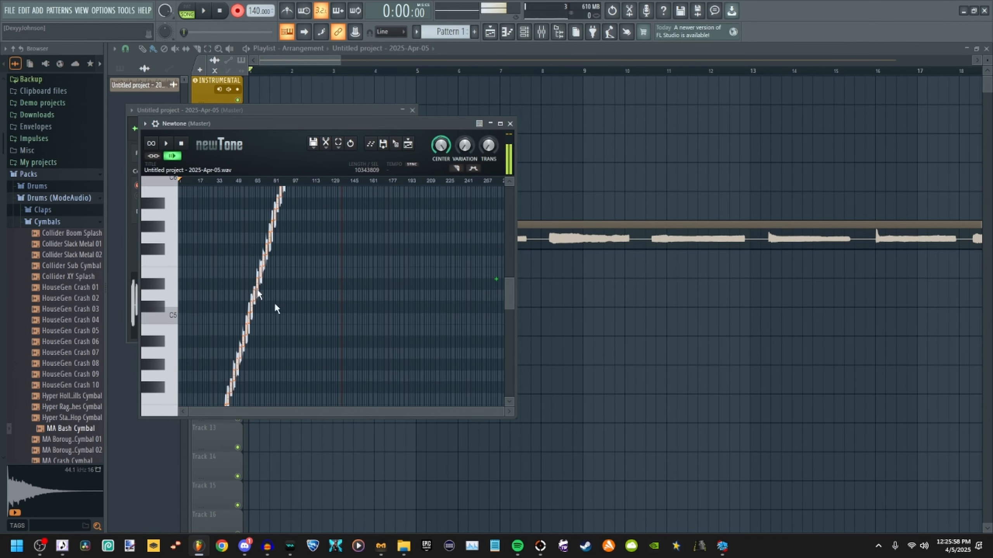
pyautogui.scroll(-5, 274, 301)
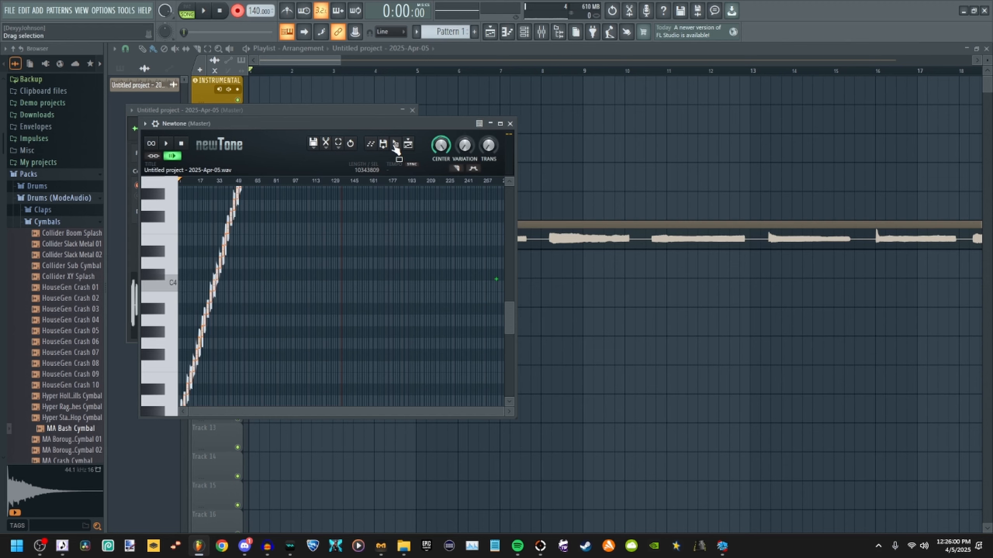
pyautogui.moveTo(394, 145); pyautogui.dragTo(453, 328)
pyautogui.moveTo(522, 328); pyautogui.dragTo(305, 321)
pyautogui.rightClick(346, 235)
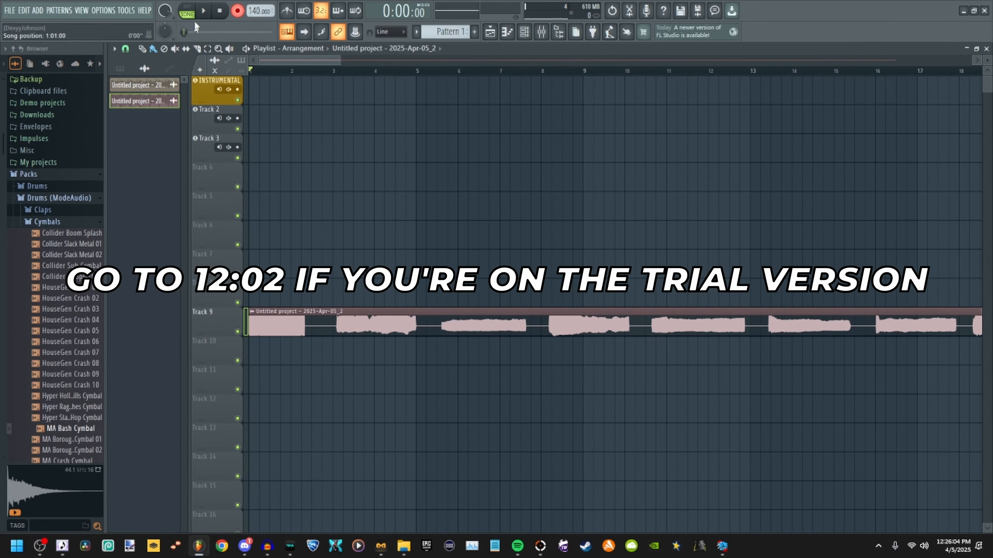
# Play back the Track 9 clip briefly and turn on Normalize in its sample settings.
pyautogui.press('space')
pyautogui.click(221, 10)
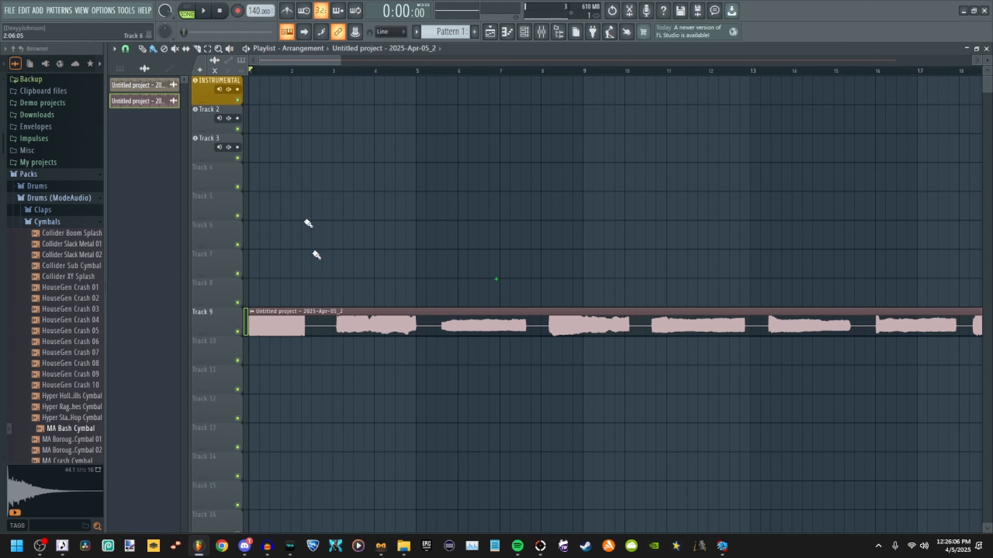
pyautogui.doubleClick(314, 326)
pyautogui.rightClick(354, 298)
pyautogui.click(315, 232)
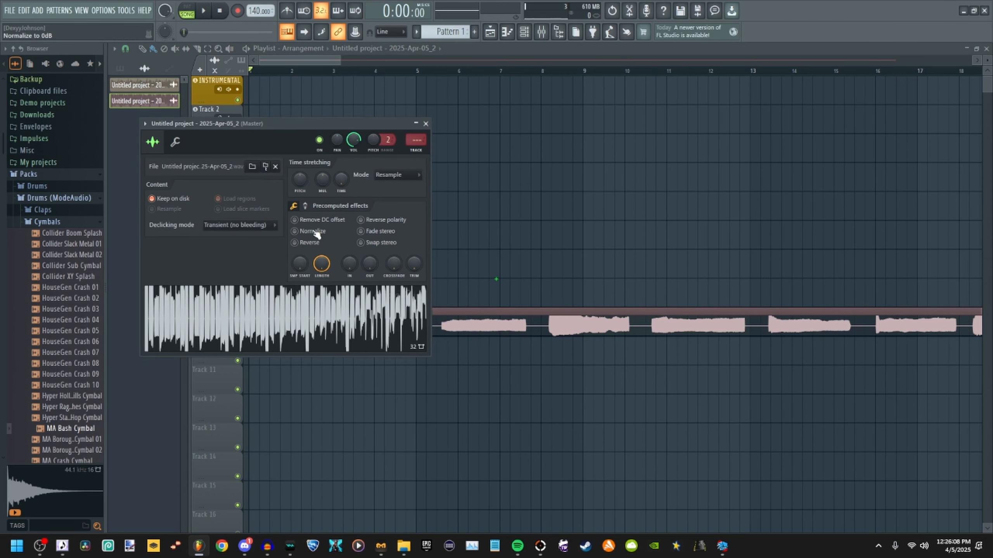
# Open the normalized sample in a new Slicex channel, auto-slice it, and close the sample settings.
pyautogui.rightClick(327, 305)
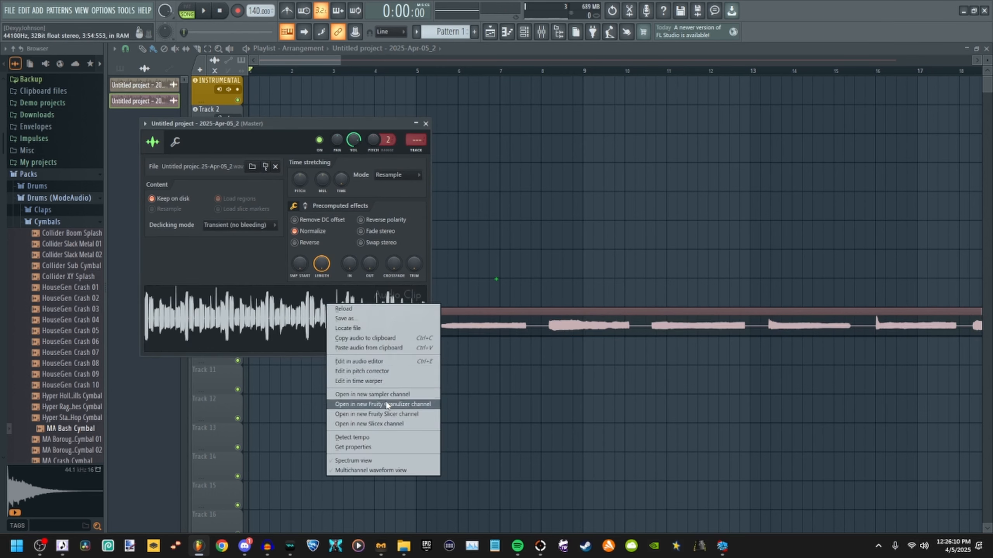
pyautogui.click(391, 425)
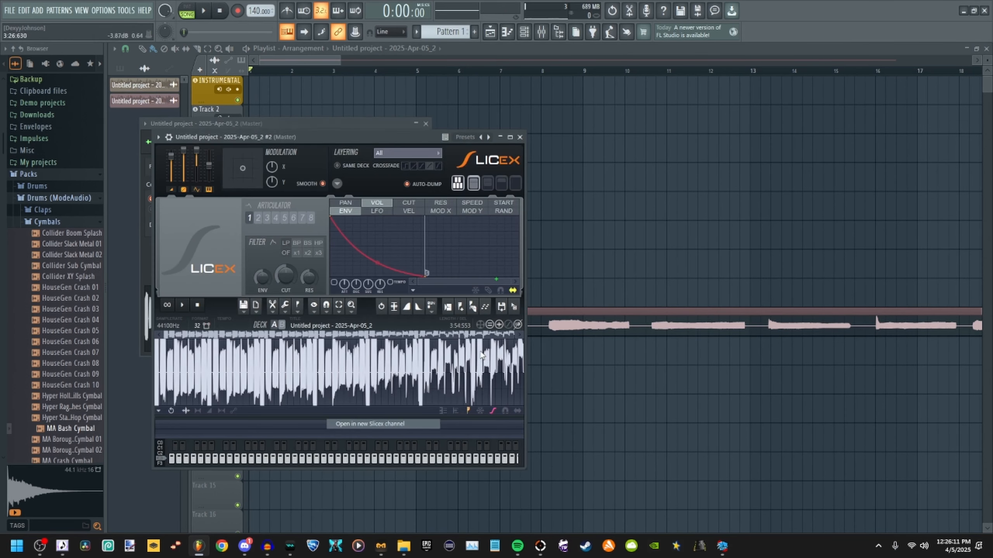
pyautogui.click(473, 306)
pyautogui.click(481, 311)
pyautogui.moveTo(518, 334); pyautogui.dragTo(208, 338)
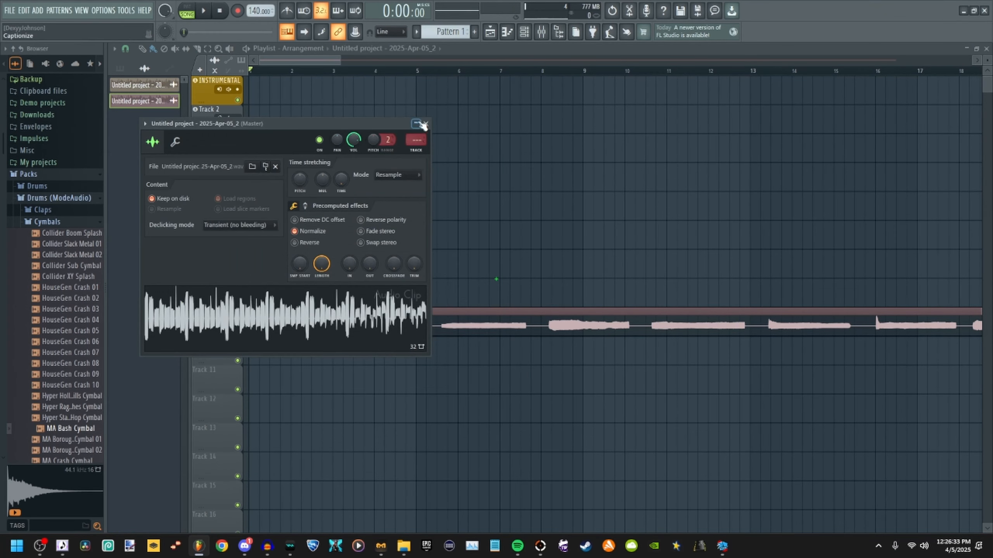
pyautogui.click(422, 125)
# Open the mixer, load Edison on the Master track, and place its window beside Newtone.
pyautogui.click(542, 35)
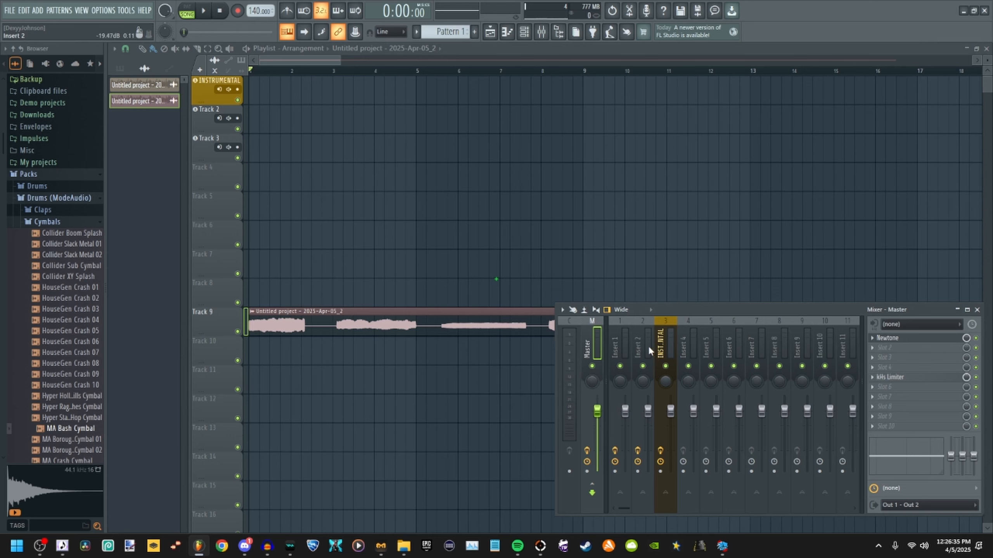
pyautogui.click(617, 351)
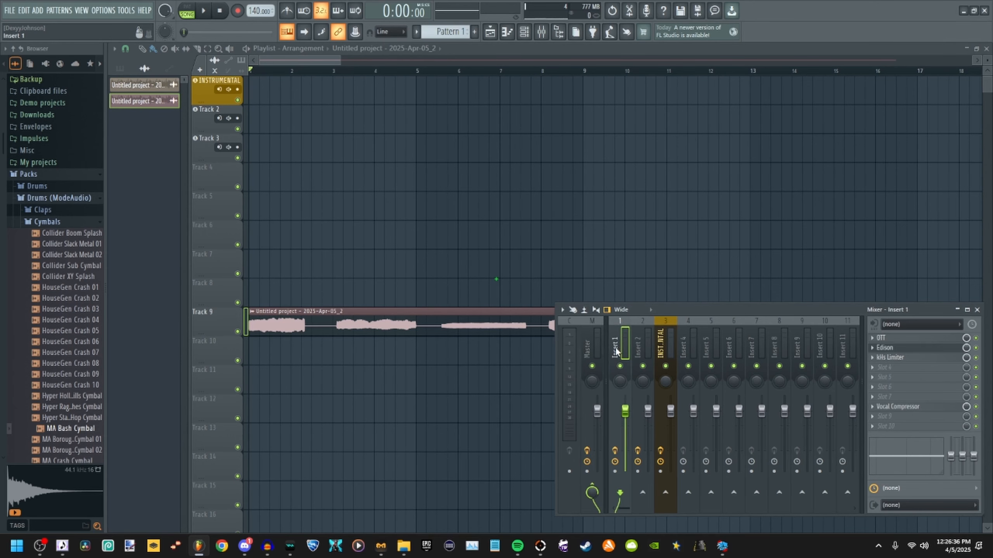
pyautogui.click(926, 347)
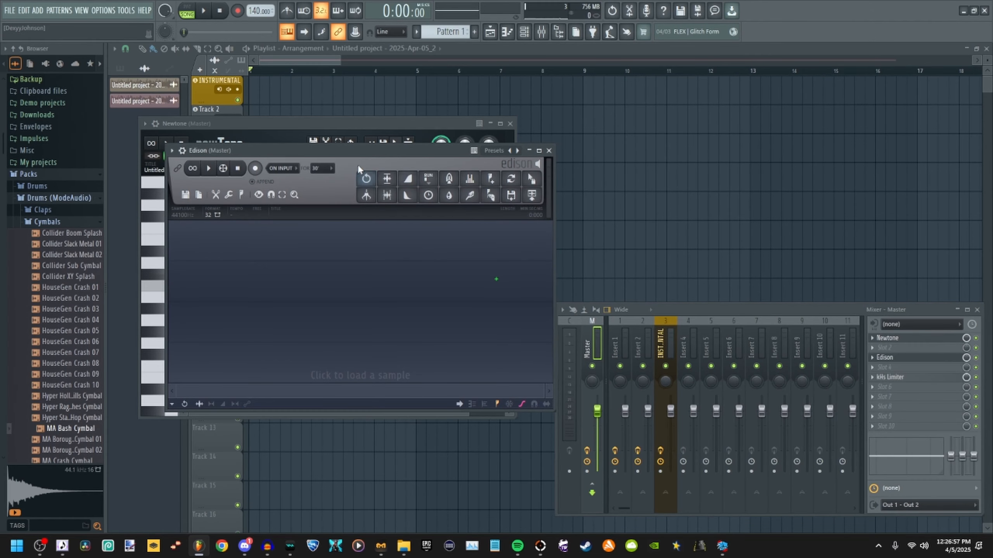
pyautogui.moveTo(398, 150); pyautogui.dragTo(567, 157)
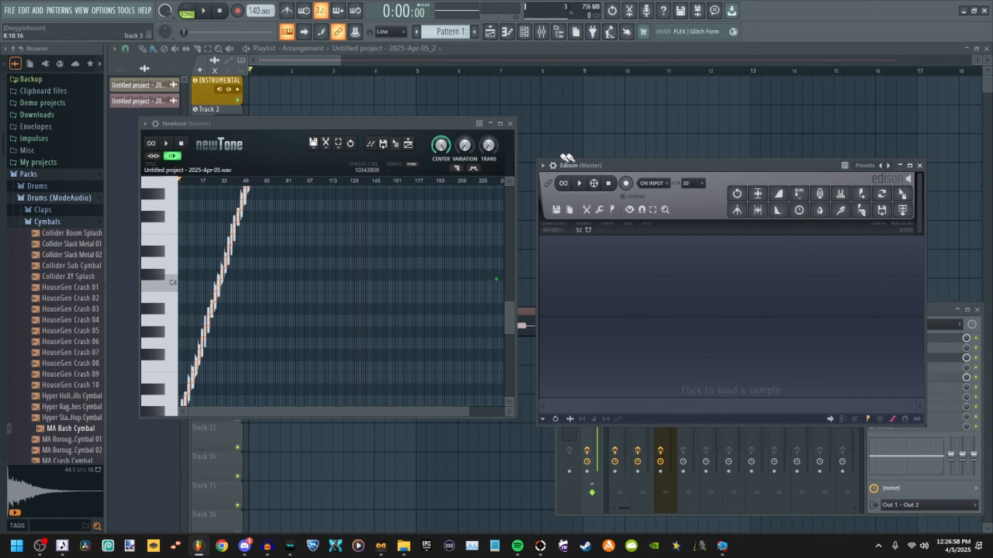
# Move Edison up in the Master effect chain to the slot directly below Newtone.
pyautogui.click(946, 349)
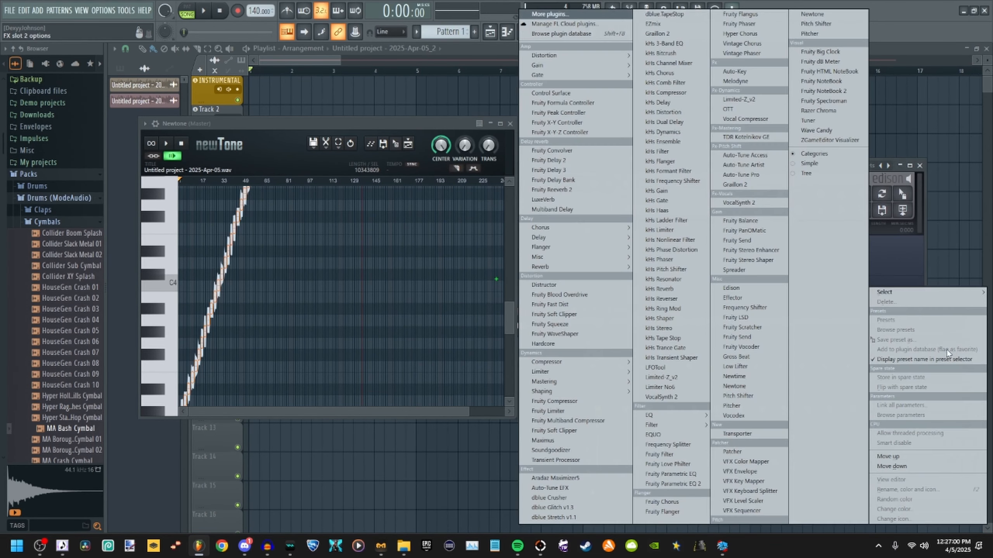
pyautogui.click(938, 283)
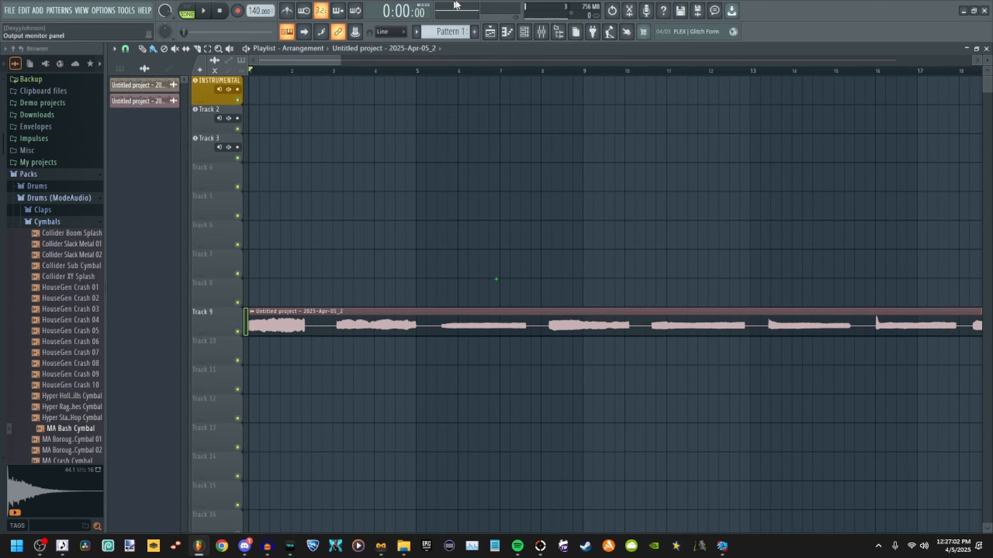
pyautogui.click(541, 32)
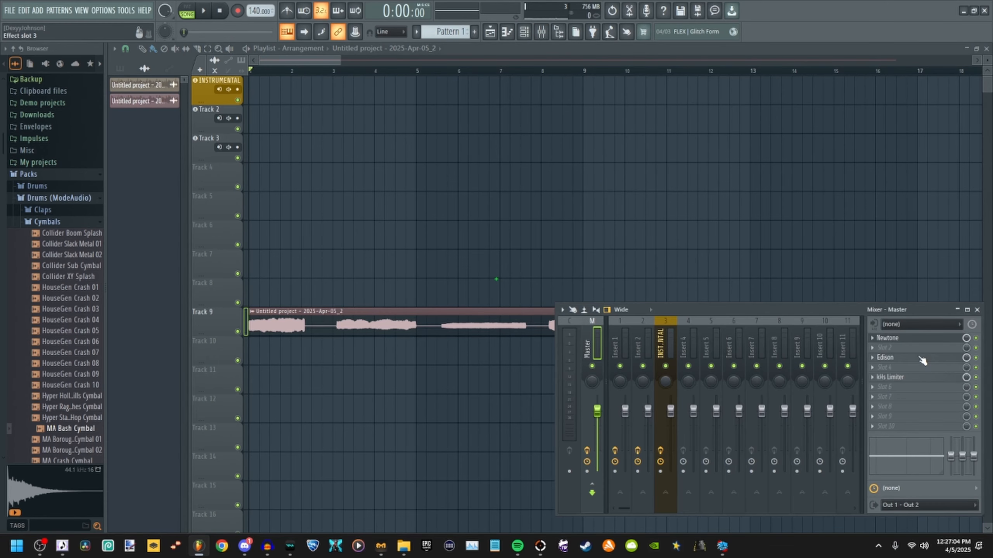
pyautogui.click(876, 360)
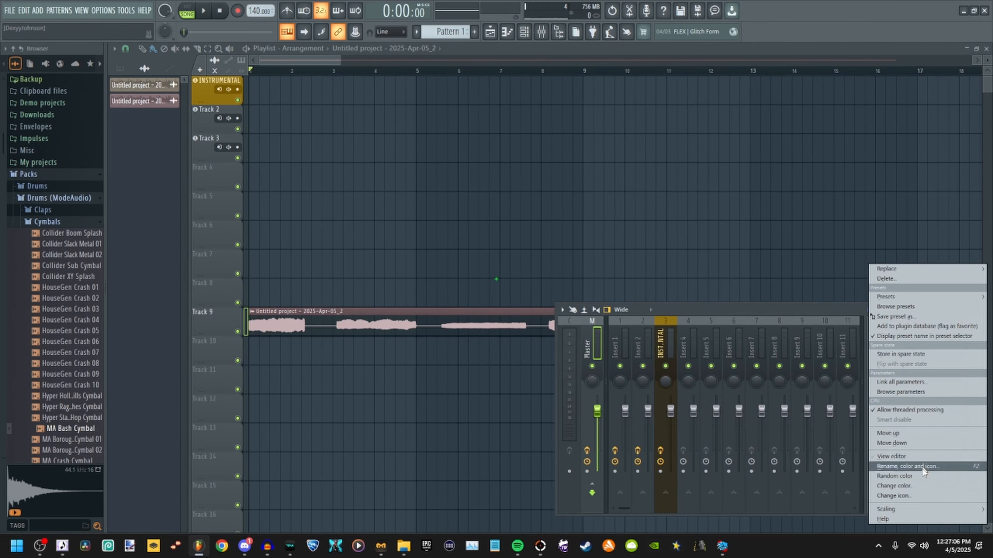
pyautogui.click(912, 434)
pyautogui.hotkey('alt', 'p')
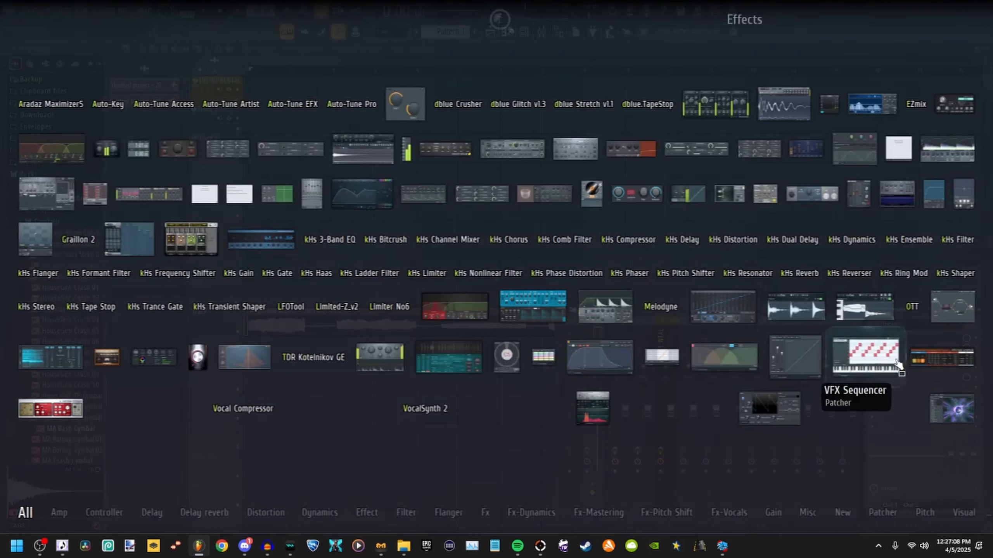
pyautogui.press('Escape')
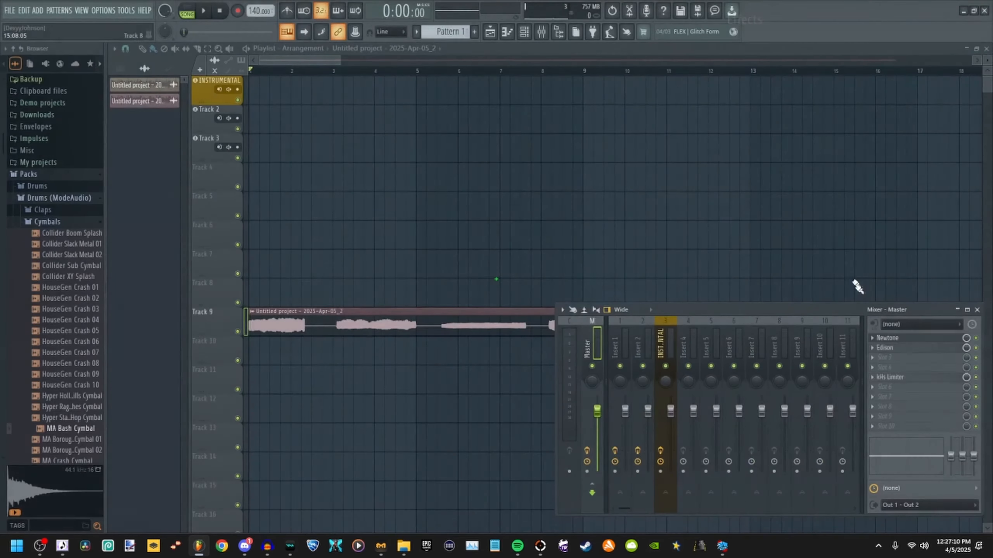
pyautogui.middleClick(871, 336)
pyautogui.press('Escape')
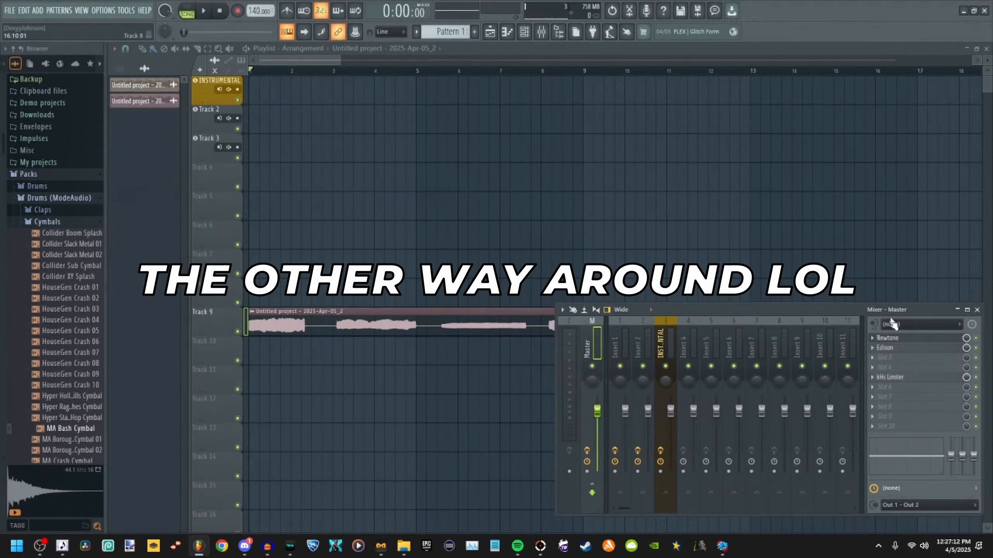
# Move Newtone below Edison in the Master effect chain and open the Edison window.
pyautogui.rightClick(877, 339)
pyautogui.click(899, 442)
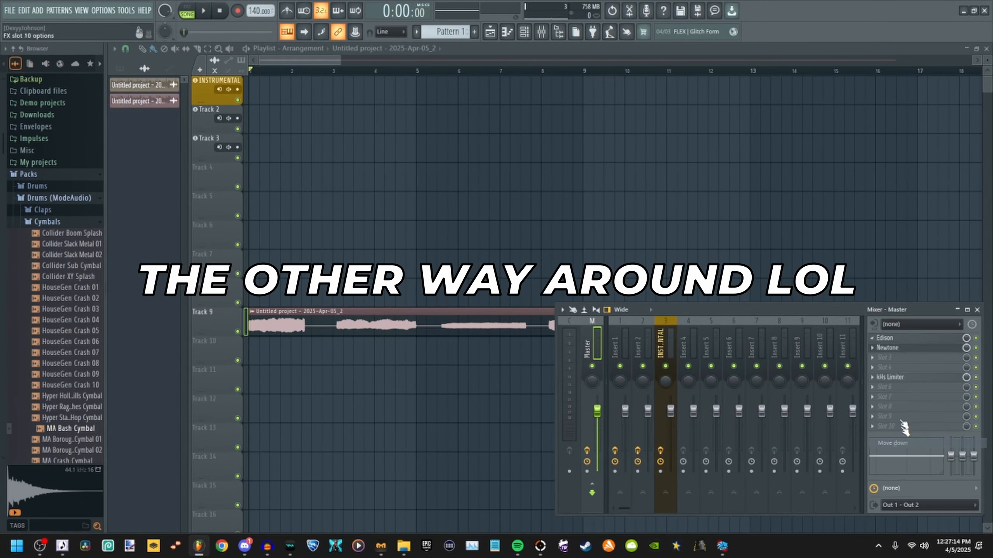
pyautogui.click(893, 340)
pyautogui.click(567, 149)
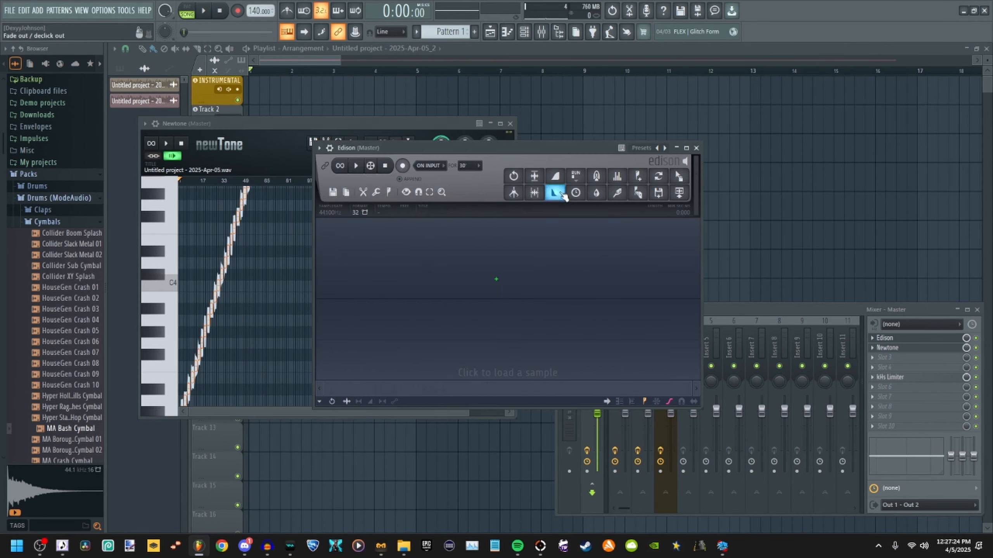
# Test Newtone's playback with Edison armed for recording, and set the Master track's external input to In 1.
pyautogui.click(250, 146)
pyautogui.click(566, 149)
pyautogui.click(166, 144)
pyautogui.click(181, 143)
pyautogui.click(567, 148)
pyautogui.click(402, 166)
pyautogui.click(920, 325)
pyautogui.click(899, 352)
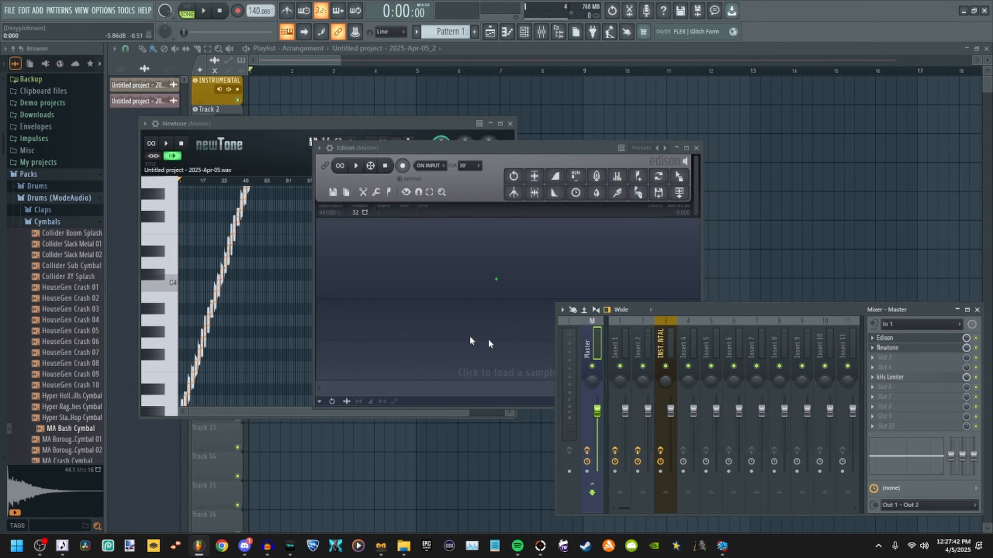
# Set the Master track's input to In 1 - In 2 and try recording Newtone's playback in Edison.
pyautogui.click(273, 274)
pyautogui.click(566, 149)
pyautogui.click(403, 166)
pyautogui.click(898, 348)
pyautogui.click(566, 149)
pyautogui.click(399, 165)
pyautogui.click(165, 144)
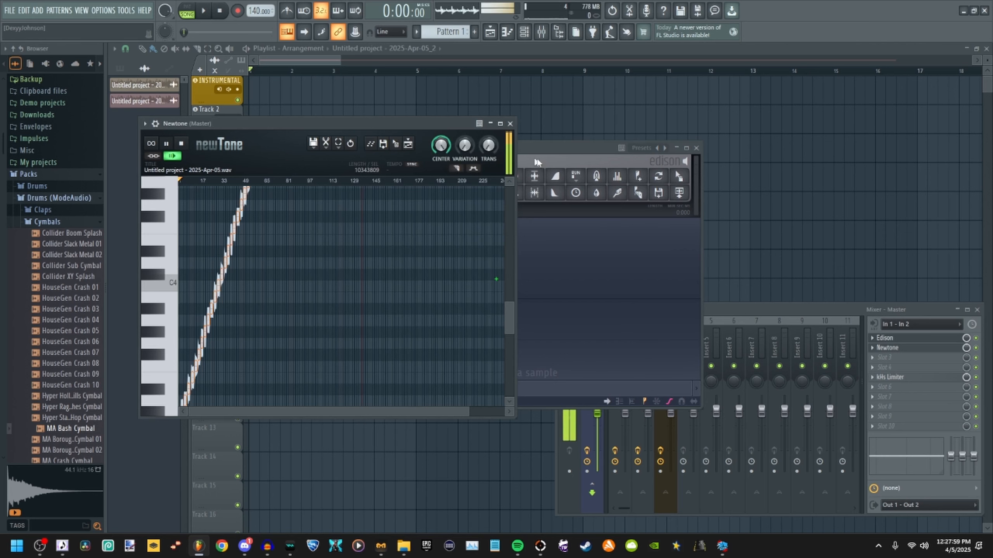
# Set Edison's recording mode to Now and test-record a short part of Newtone's playback.
pyautogui.click(536, 161)
pyautogui.click(719, 313)
pyautogui.click(430, 165)
pyautogui.click(181, 144)
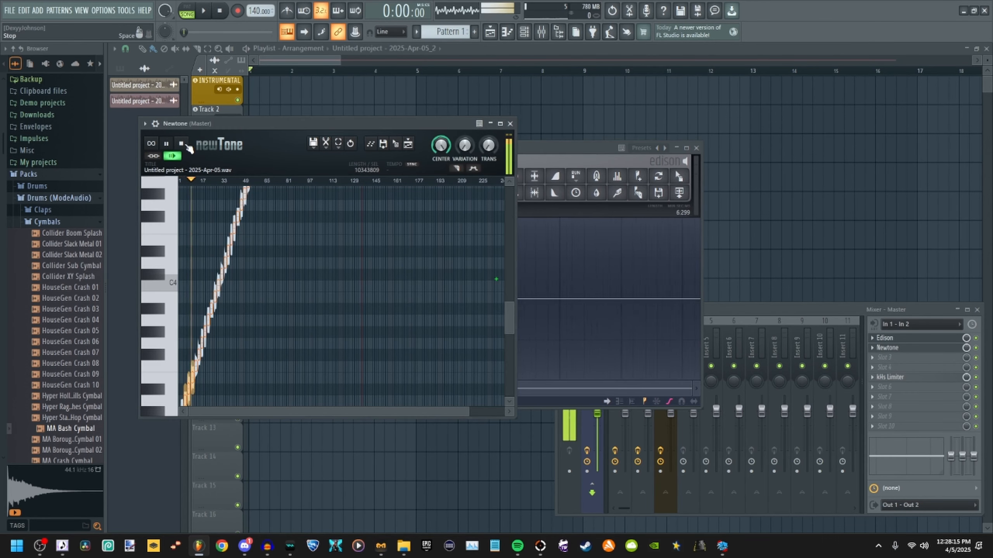
# Stop Edison's recording and delete the whole test take.
pyautogui.click(566, 148)
pyautogui.click(402, 166)
pyautogui.hotkey('ctrl', 'a')
pyautogui.press('Delete')
# Move Newtone back above Edison in the Master effect chain.
pyautogui.click(893, 348)
pyautogui.click(893, 348)
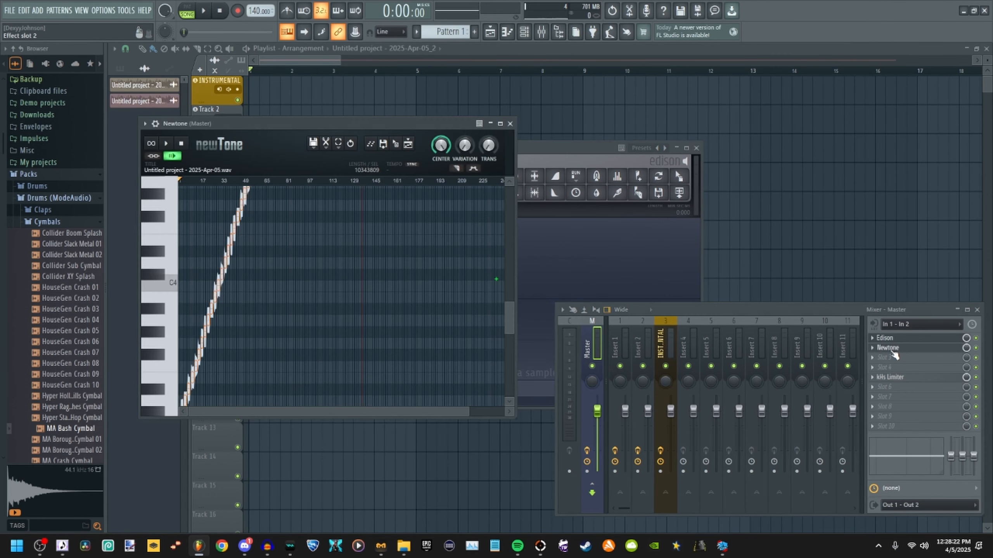
pyautogui.click(874, 355)
pyautogui.click(915, 436)
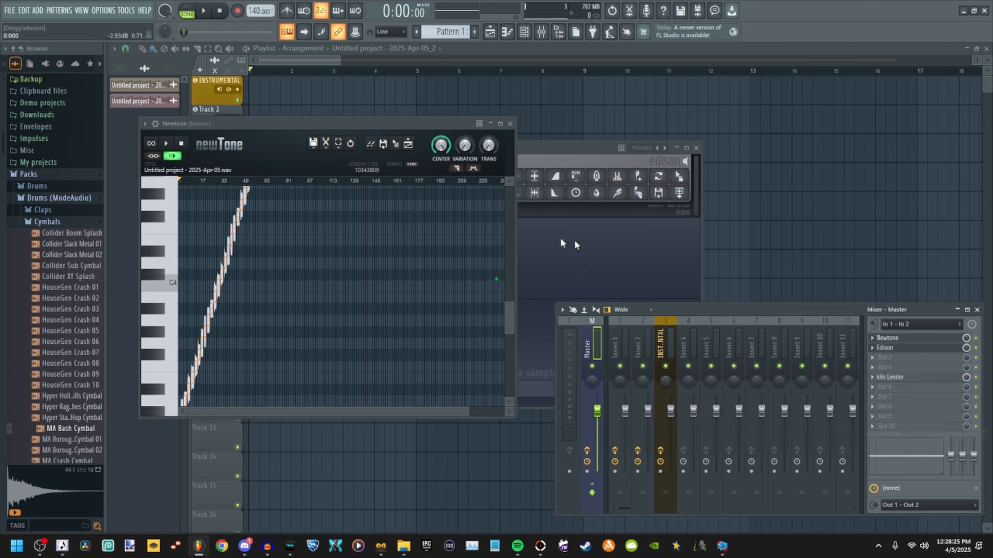
# Record the full Newtone scale into Edison and slice the recording with Dull auto-slicing.
pyautogui.click(551, 167)
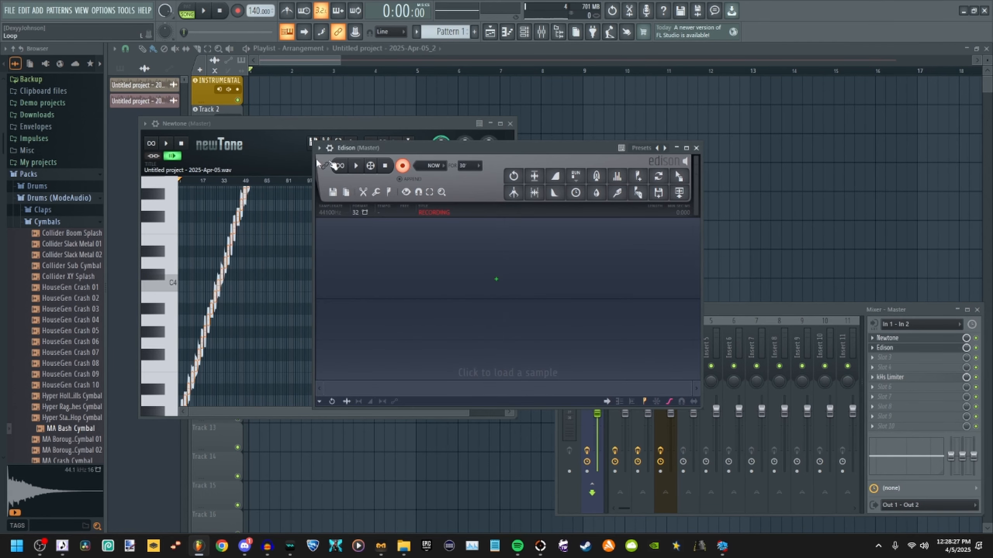
pyautogui.click(176, 155)
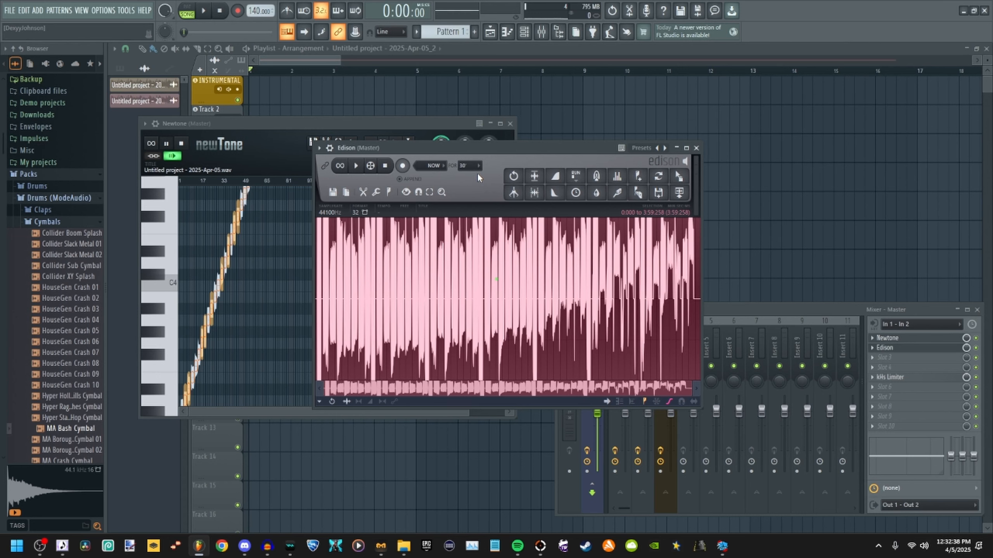
pyautogui.click(638, 195)
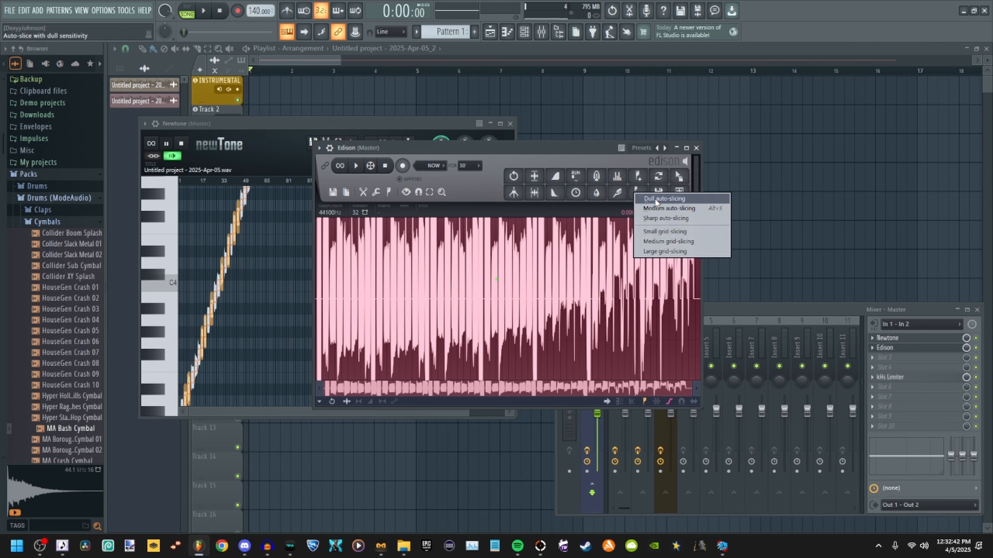
pyautogui.click(656, 199)
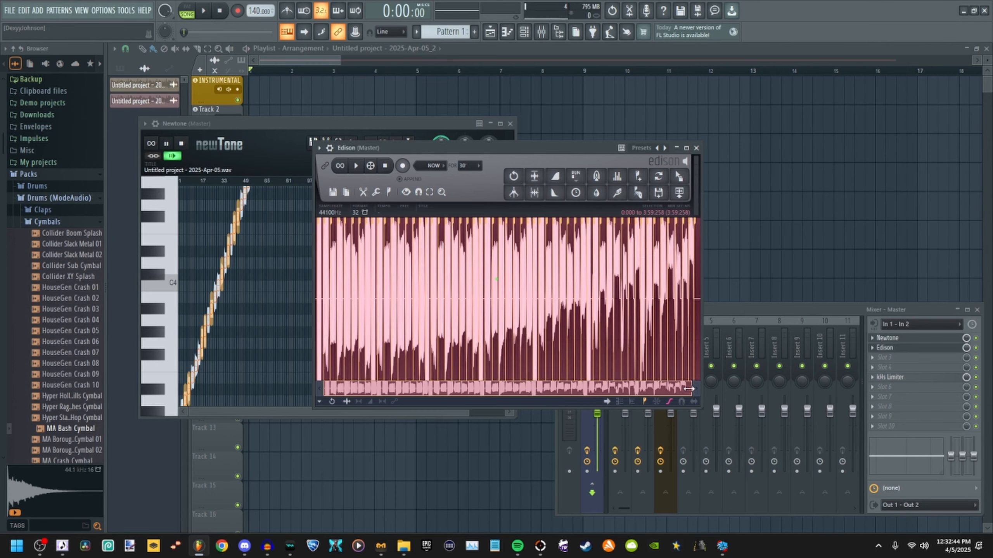
# Play back the Marker #57 slice at the end of the Edison recording.
pyautogui.moveTo(688, 388); pyautogui.dragTo(875, 437)
pyautogui.rightClick(660, 249)
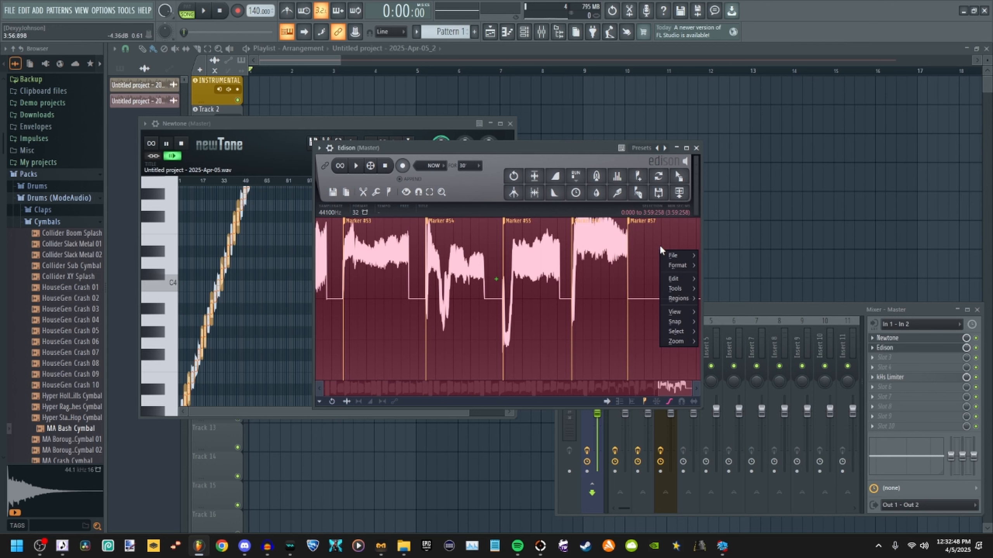
pyautogui.click(655, 229)
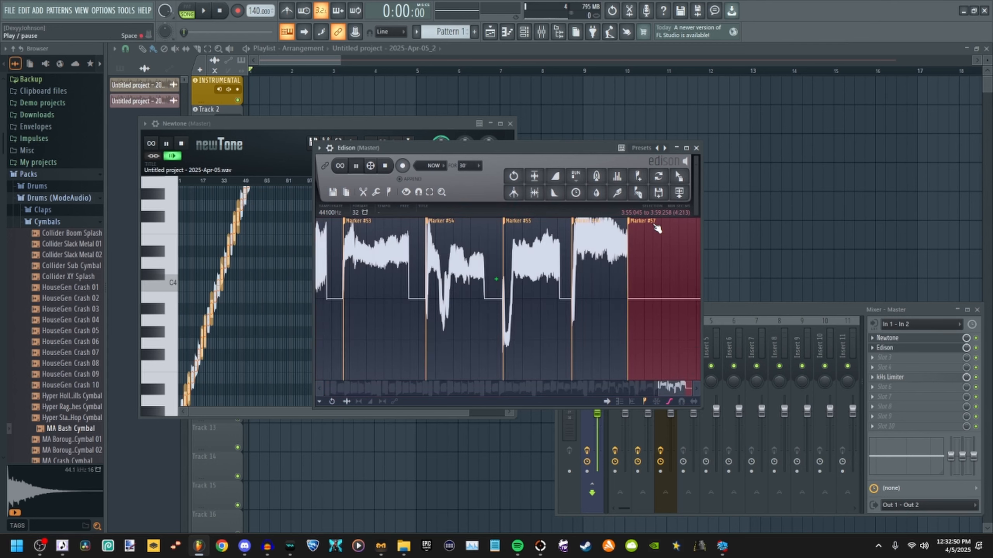
pyautogui.press('space')
# Try to process the Marker #57 slice with the Amp script.
pyautogui.click(579, 179)
pyautogui.click(630, 192)
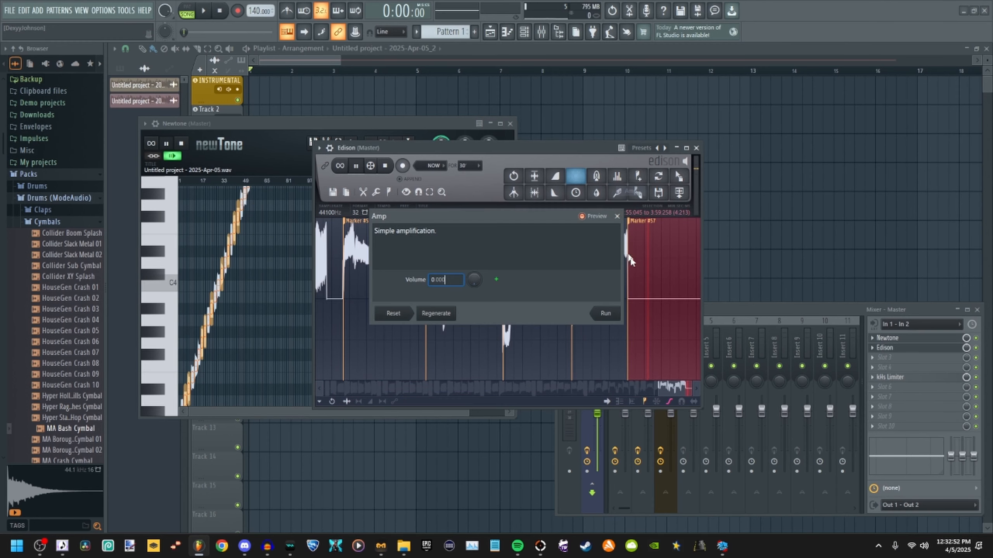
pyautogui.click(615, 315)
# Delete the Marker #57 slice at the end of the Edison recording.
pyautogui.rightClick(650, 230)
pyautogui.click(647, 225)
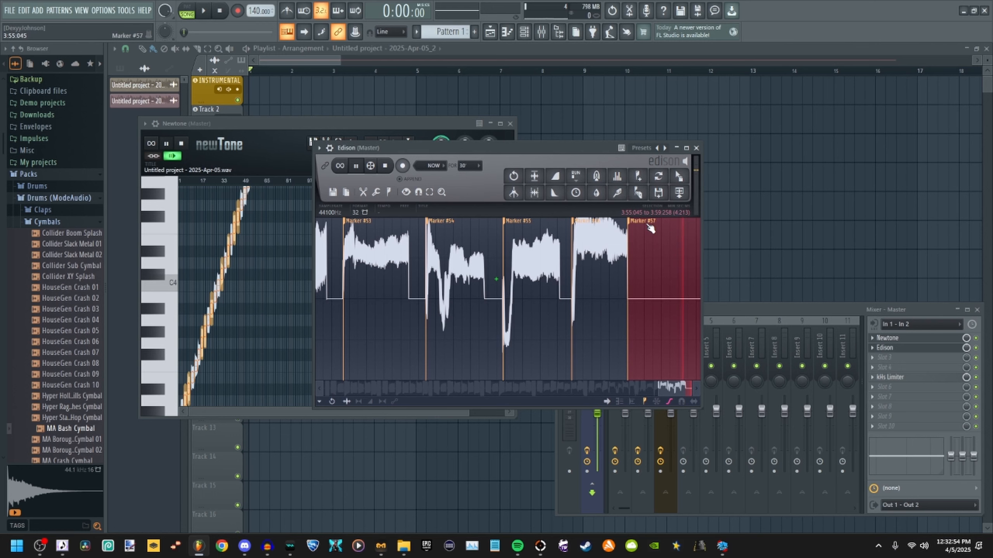
pyautogui.rightClick(646, 223)
pyautogui.click(657, 237)
pyautogui.press('Delete')
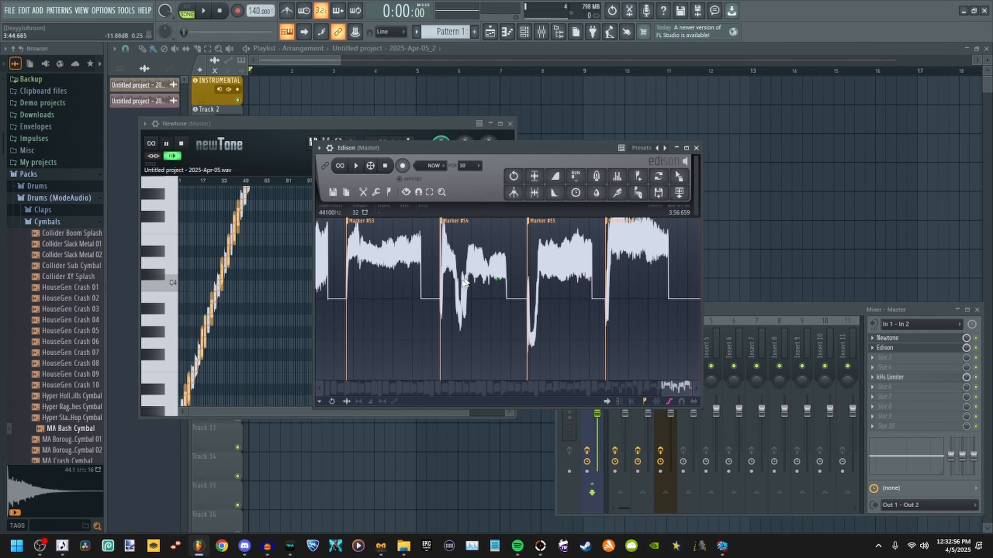
# Trim a short piece of audio at the start of the Marker #54 slice in Edison.
pyautogui.rightClick(461, 279)
pyautogui.rightClick(465, 256)
pyautogui.click(468, 240)
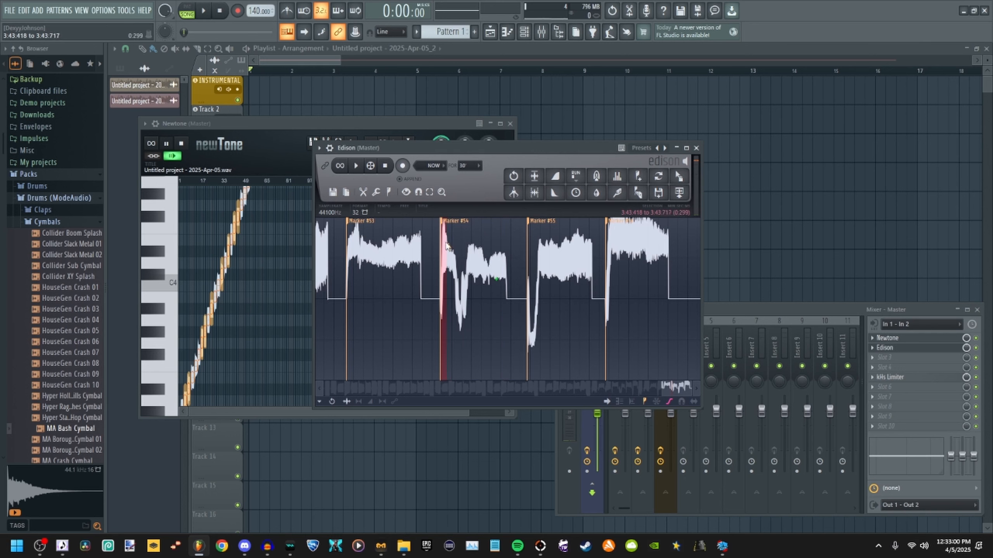
pyautogui.press('Delete')
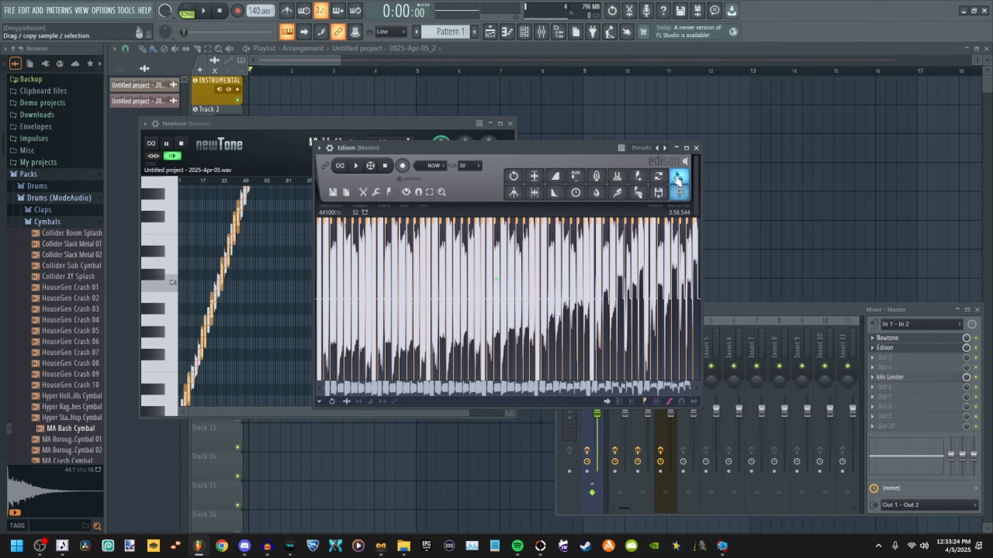
# Place the sliced Edison recording on playlist Track 12 and open that clip in a new Slicex channel.
pyautogui.moveTo(678, 179); pyautogui.dragTo(218, 389)
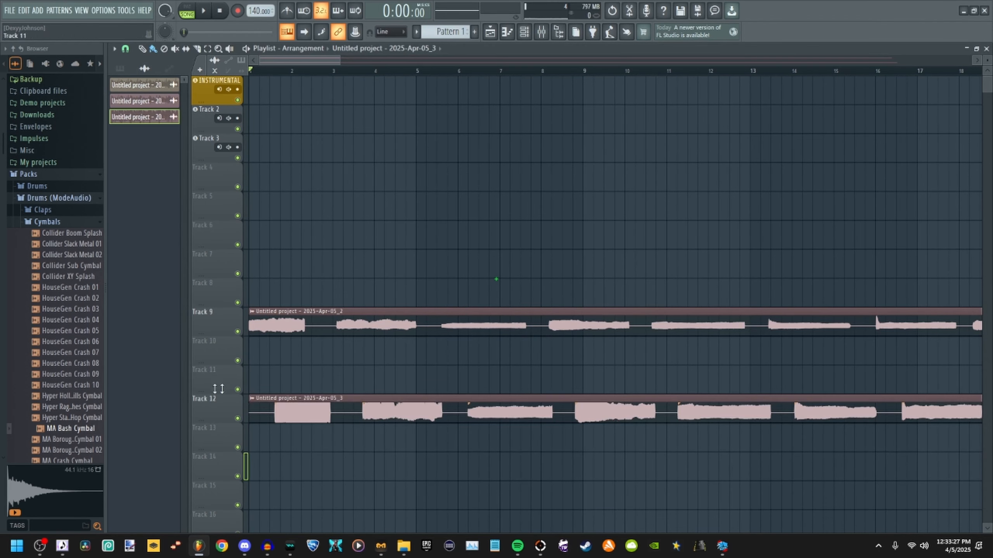
pyautogui.doubleClick(304, 403)
pyautogui.rightClick(341, 331)
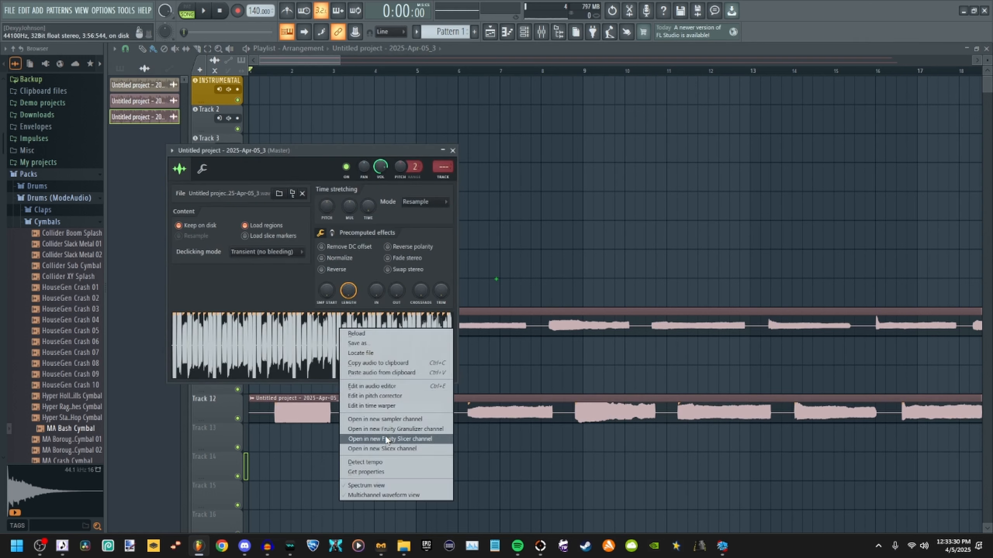
pyautogui.click(392, 449)
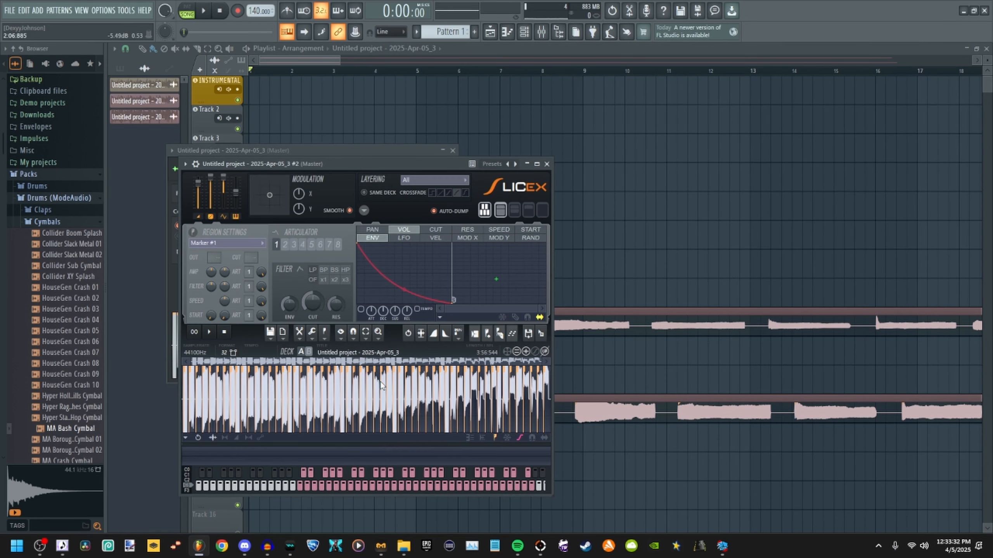
# Open the Slicex channel's piano roll full size and play the test melody from bar 17.
pyautogui.click(507, 35)
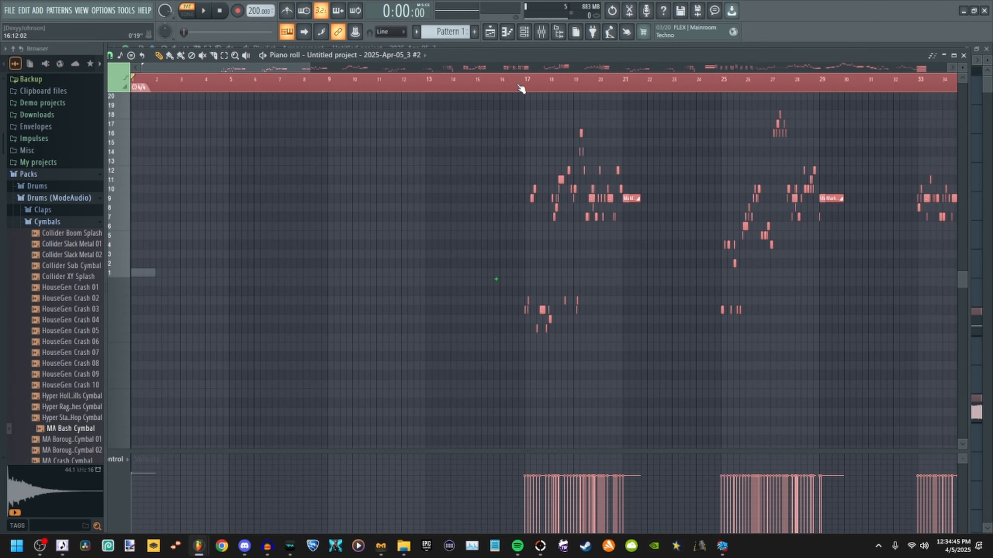
pyautogui.click(520, 89)
pyautogui.press('space')
pyautogui.scroll(5, 658, 93)
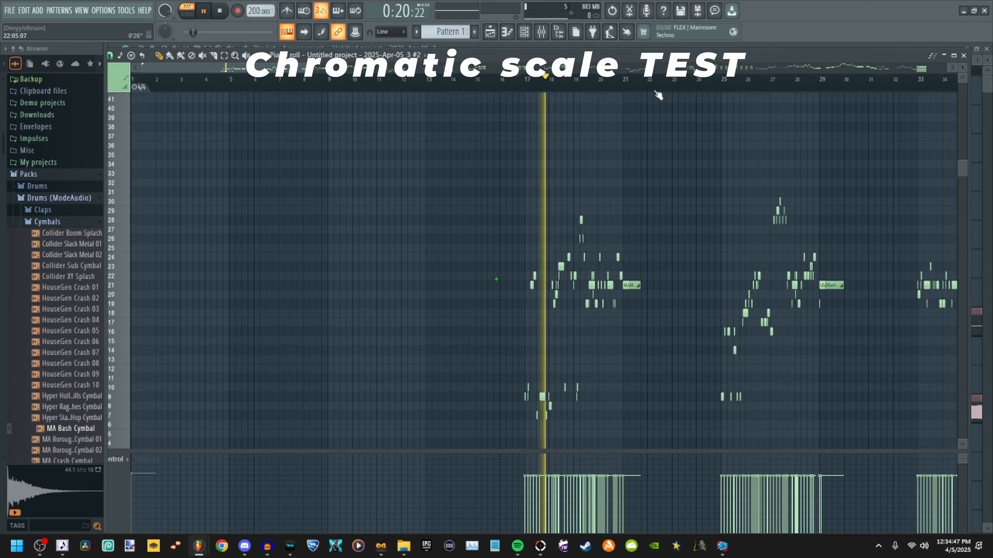
pyautogui.scroll(3, 658, 95)
pyautogui.click(953, 55)
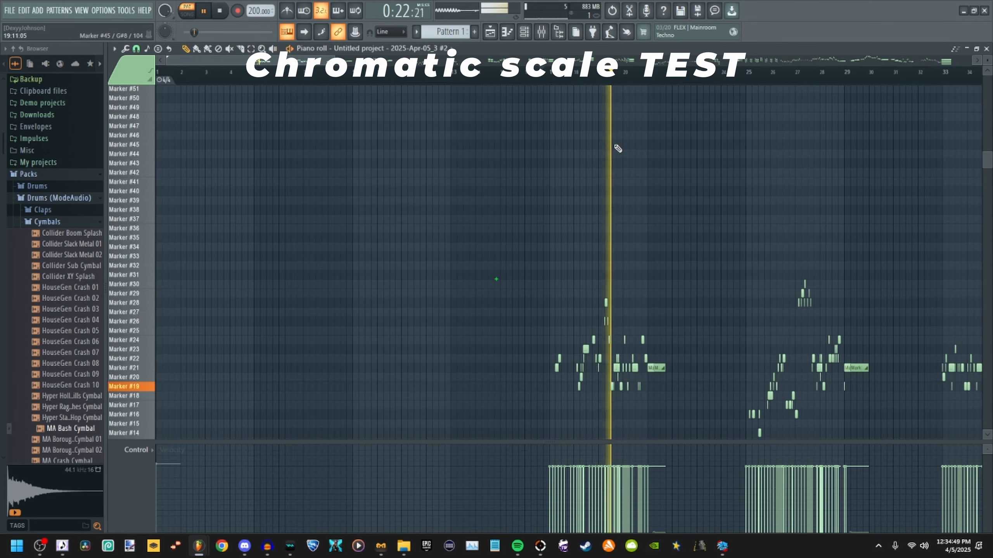
# Play the test melody's next phrase, around bar 25, in the piano roll.
pyautogui.scroll(-5, 552, 138)
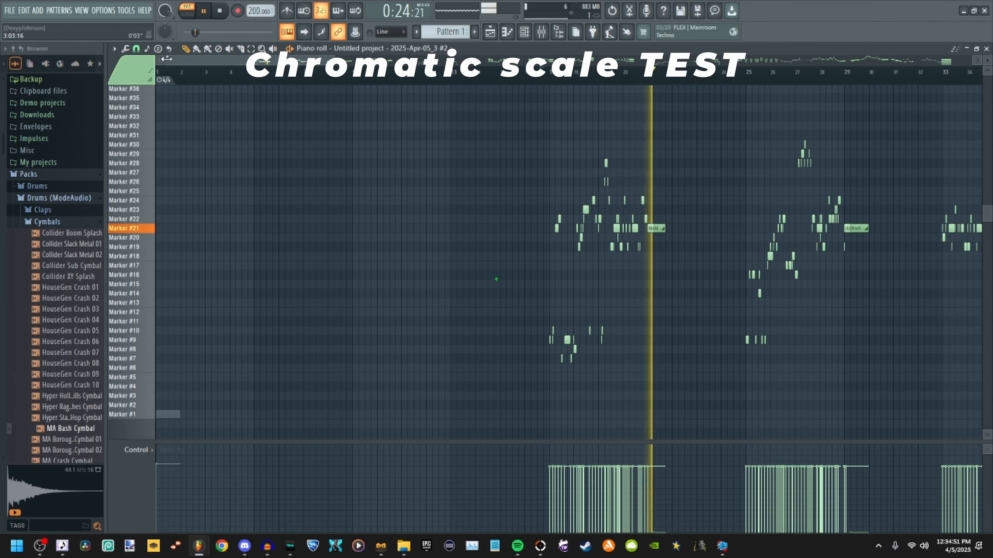
pyautogui.moveTo(167, 58); pyautogui.dragTo(250, 59)
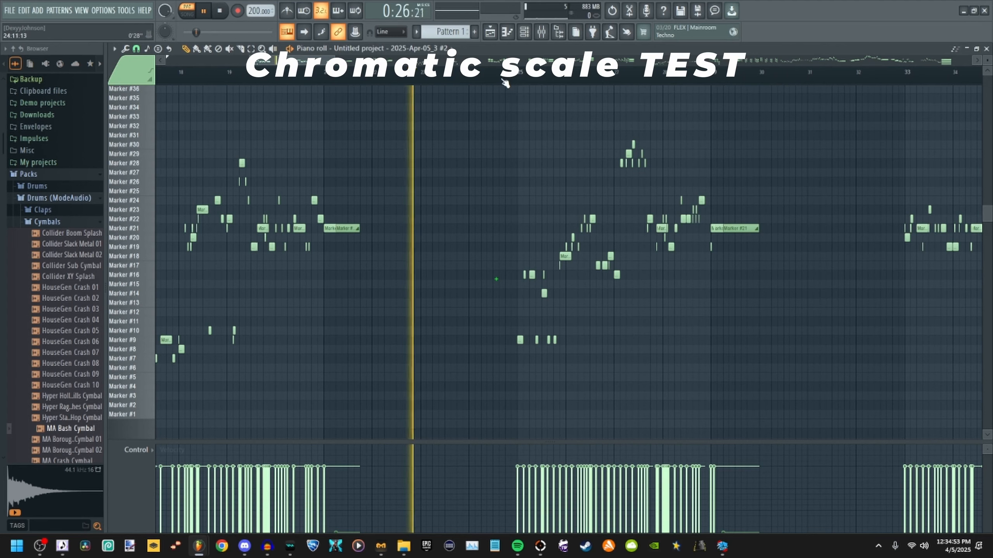
pyautogui.click(502, 80)
pyautogui.moveTo(253, 63); pyautogui.dragTo(282, 66)
# Open the new scale's Slicex channel and center its waveform around the zero line.
pyautogui.click(524, 33)
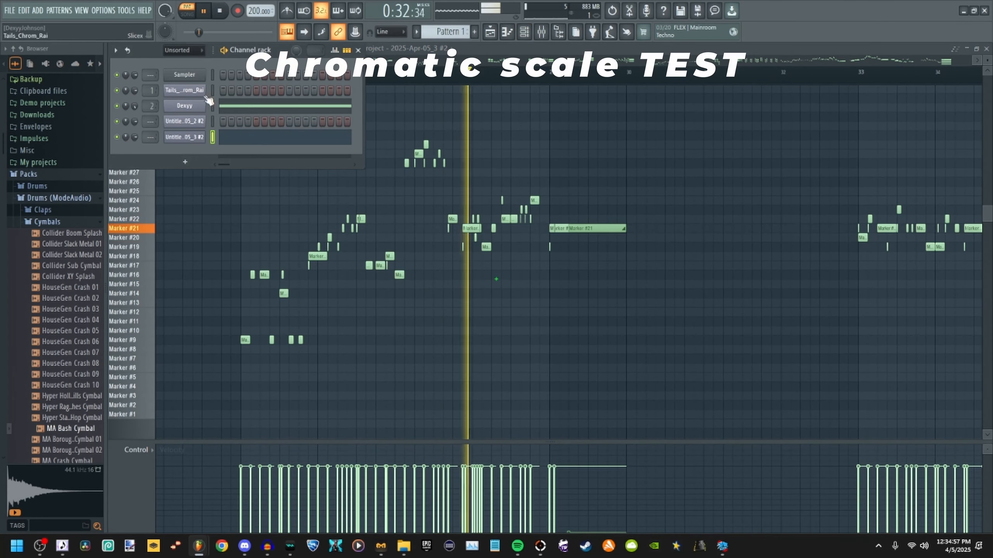
pyautogui.click(194, 136)
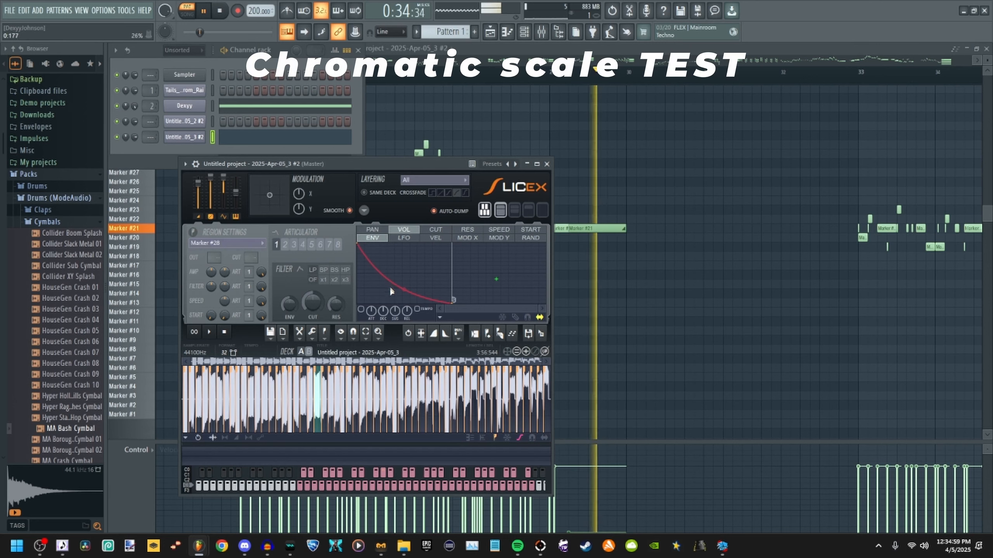
pyautogui.click(421, 333)
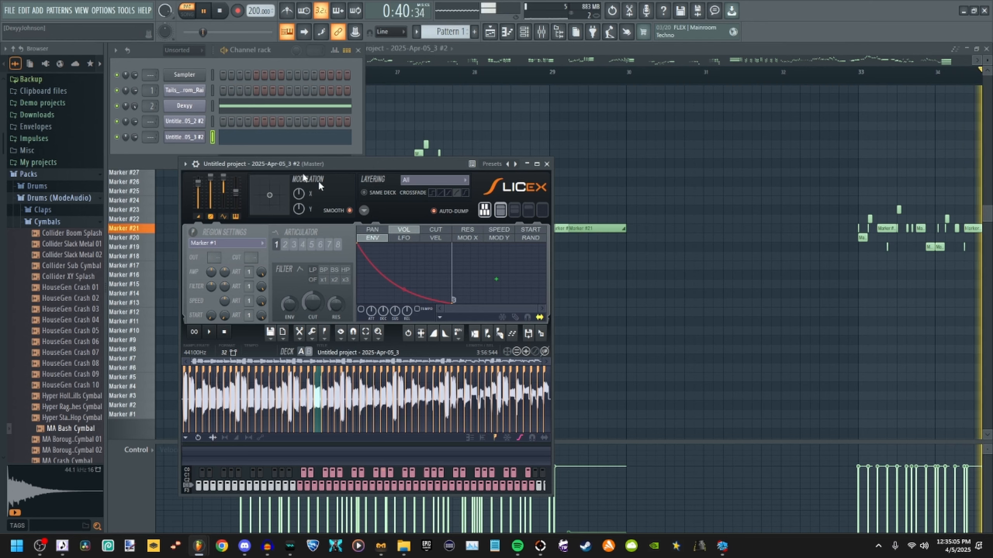
# Return to the piano roll and play the phrase that begins at bar 41.
pyautogui.click(486, 55)
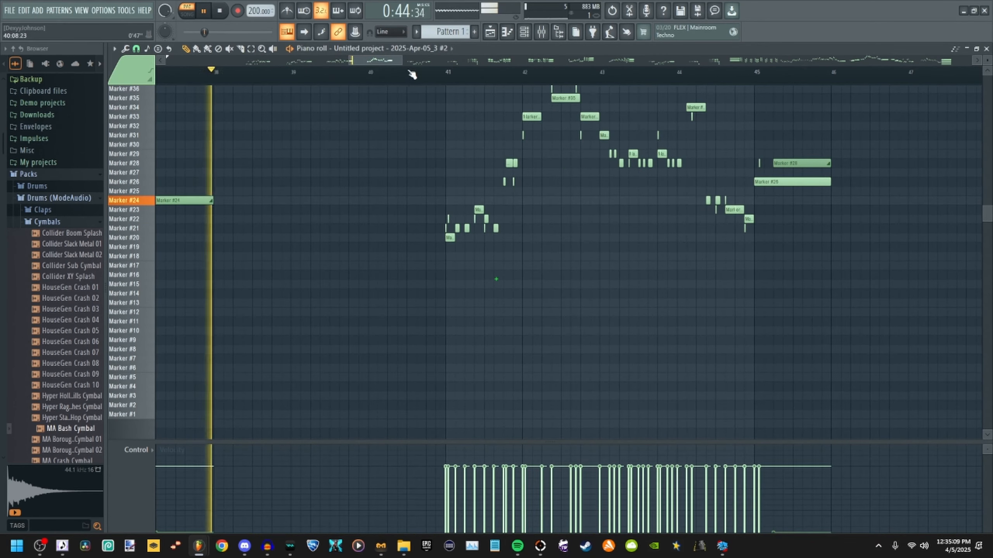
pyautogui.click(436, 75)
pyautogui.scroll(3, 320, 160)
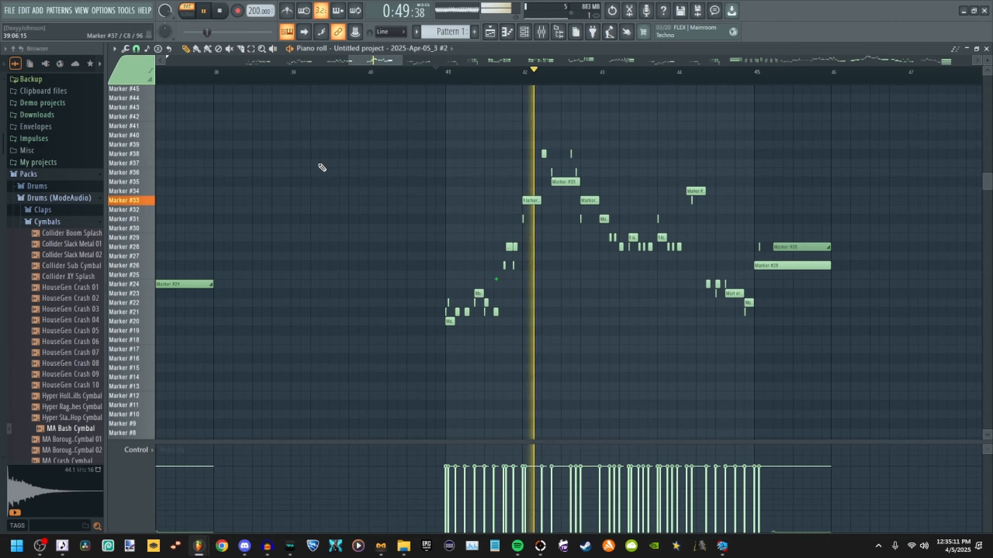
pyautogui.moveTo(367, 56); pyautogui.dragTo(393, 94)
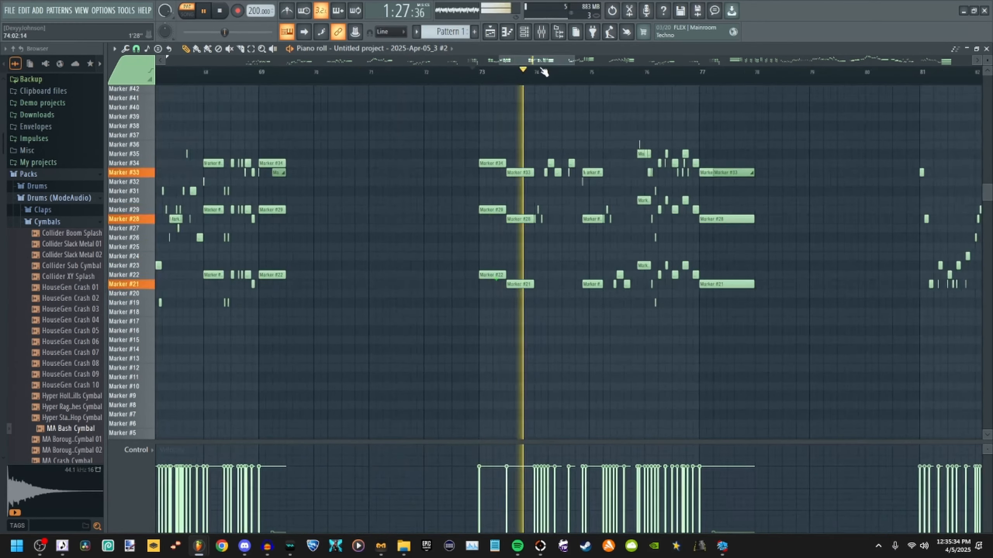
# Listen to further phrases through the end section of the test melody, and stop playback.
pyautogui.moveTo(541, 63); pyautogui.dragTo(736, 58)
pyautogui.click(576, 76)
pyautogui.click(622, 73)
pyautogui.click(657, 74)
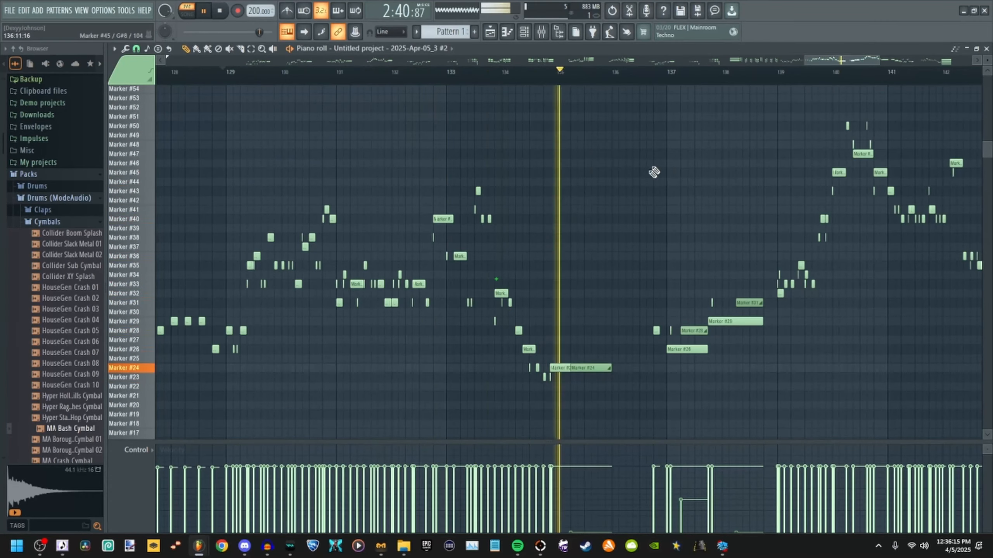
pyautogui.scroll(-5, 514, 188)
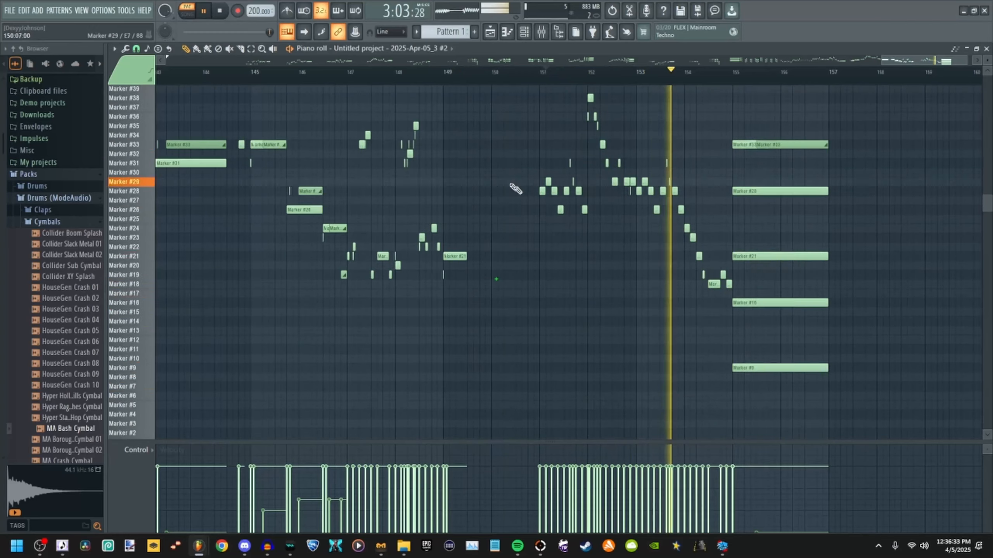
pyautogui.press('space')
# Show the whole test pattern in the piano roll and audition scale notes on its keyboard.
pyautogui.click(546, 72)
pyautogui.click(371, 49)
pyautogui.moveTo(882, 60); pyautogui.dragTo(167, 60)
pyautogui.scroll(-6, 136, 261)
pyautogui.click(136, 260)
pyautogui.click(135, 164)
pyautogui.click(324, 49)
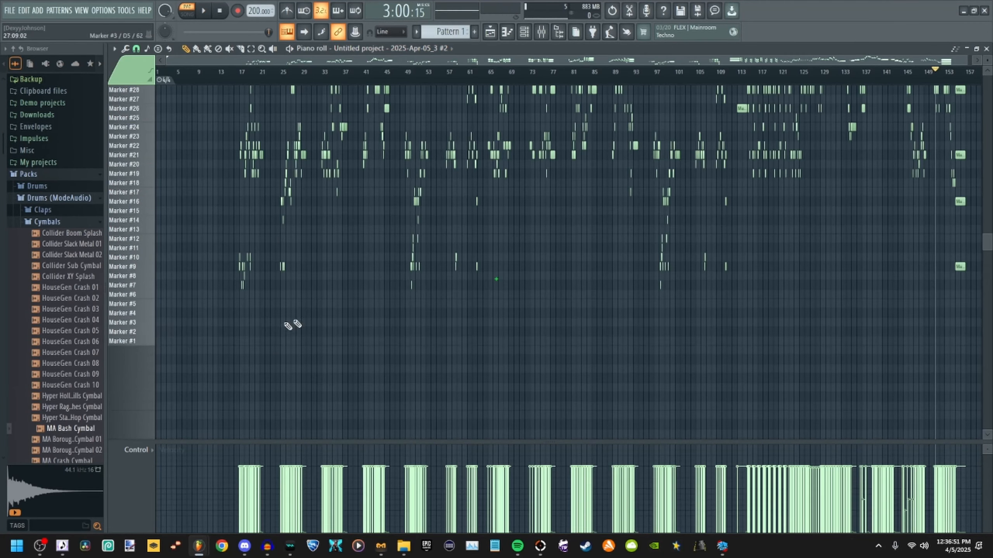
# Audition the Marker #1 and Marker #7 slices on the piano roll's keyboard.
pyautogui.click(135, 341)
pyautogui.press('F7')
pyautogui.scroll(6, 197, 415)
pyautogui.press('F7')
pyautogui.click(137, 289)
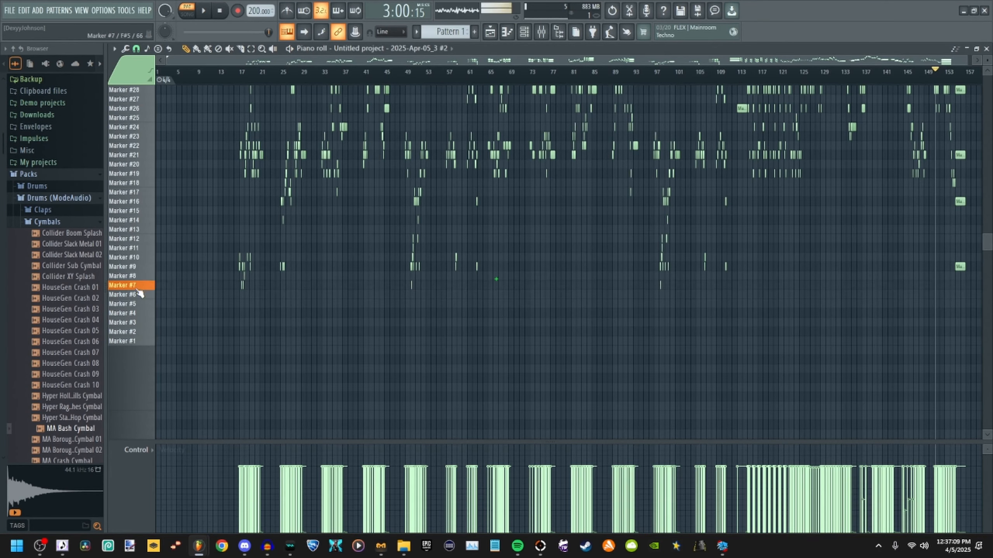